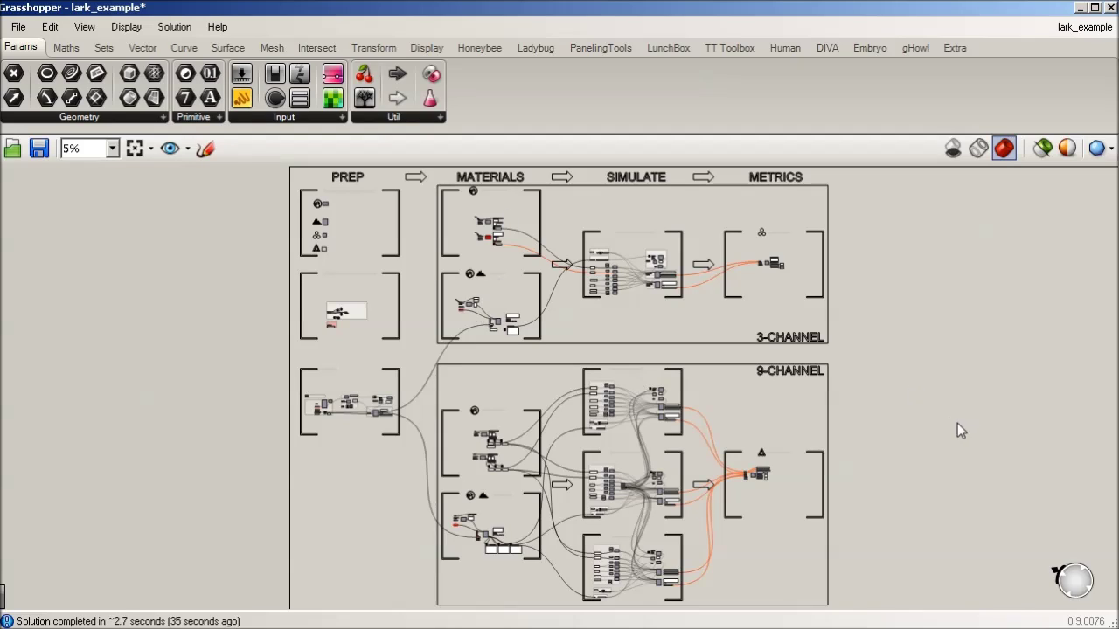
- Examine the 3-channel material component section, focusing on the plastic material's inputs and spd_input description
{"action": "scroll", "coordinate": [559, 179], "scroll_direction": "up", "scroll_amount": 3}
{"action": "left_click_drag", "start_coordinate": [480, 229], "coordinate": [512, 270]}
{"action": "right_click", "coordinate": [512, 271]}
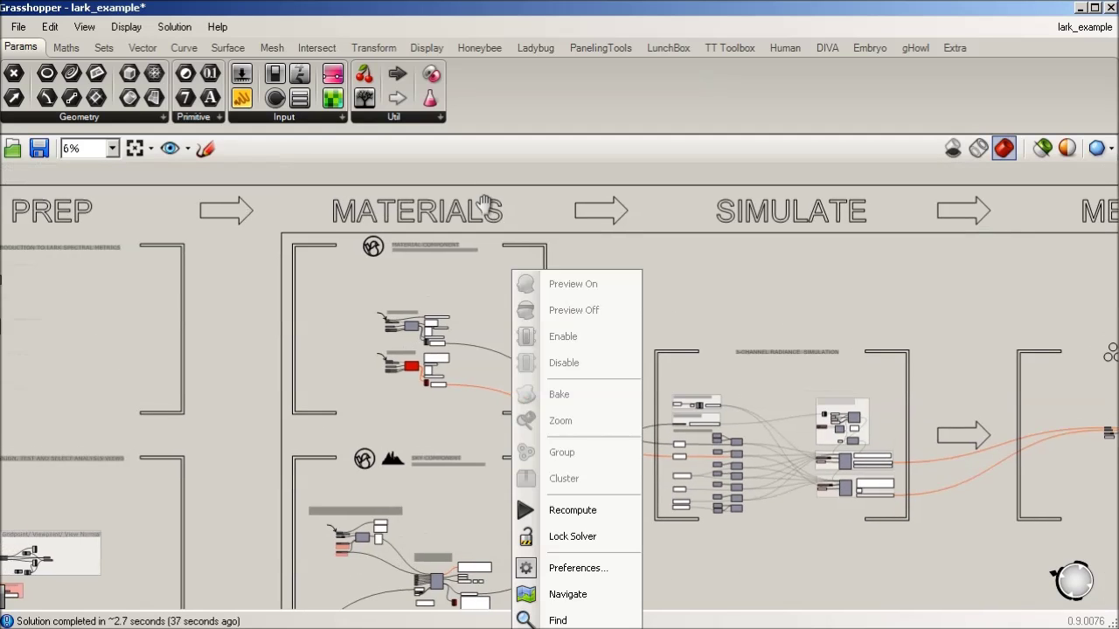
{"action": "scroll", "coordinate": [413, 282], "scroll_direction": "up", "scroll_amount": 4}
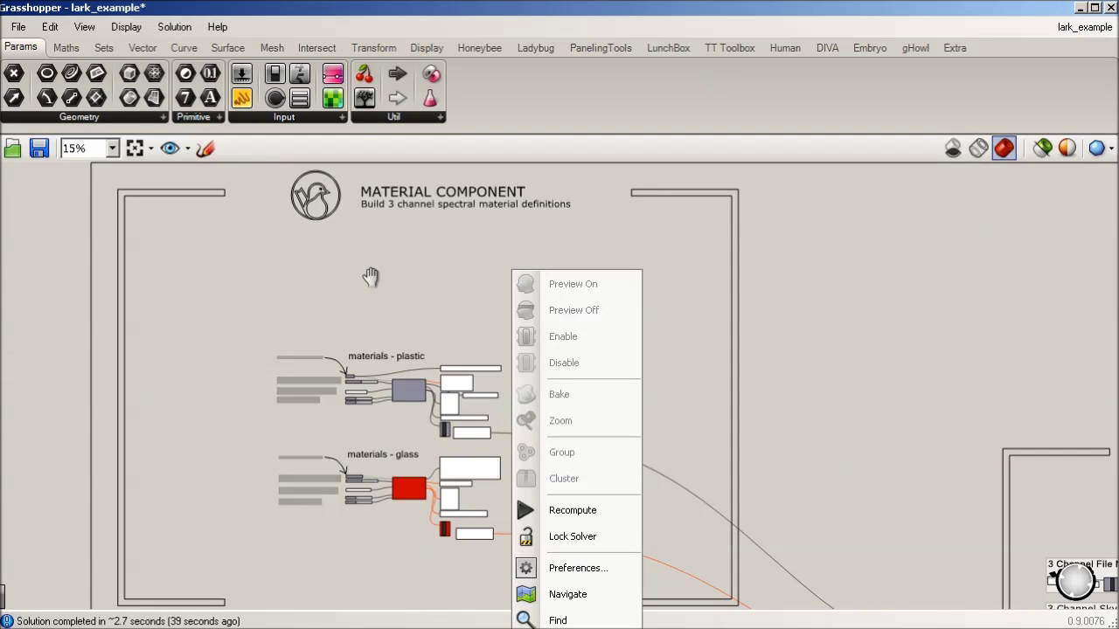
{"action": "left_click", "coordinate": [371, 277]}
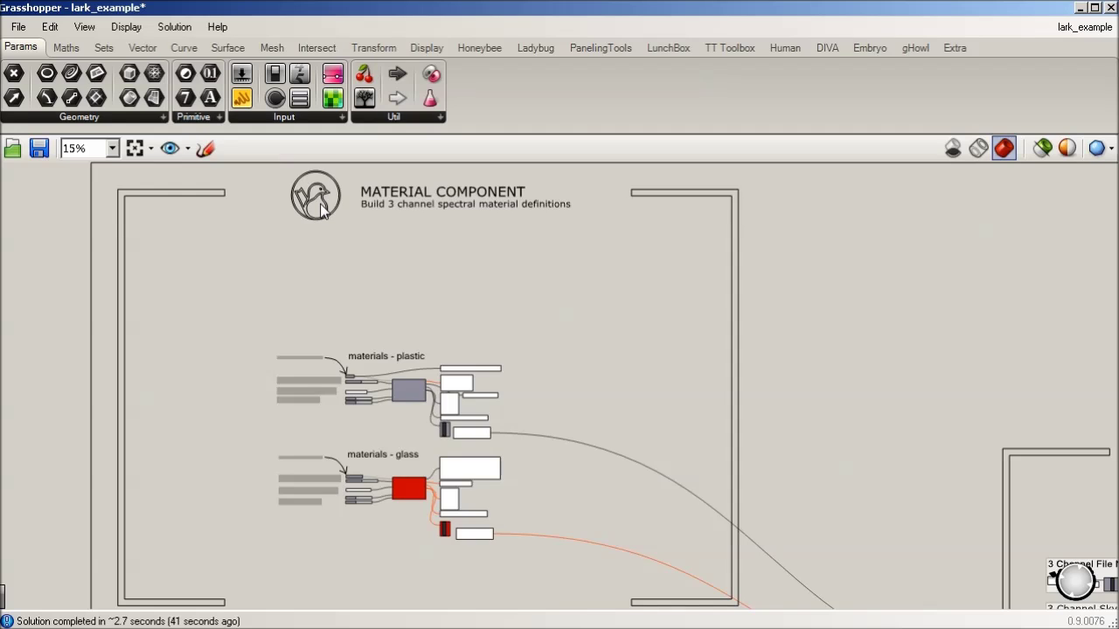
{"action": "left_click_drag", "start_coordinate": [635, 310], "coordinate": [642, 226]}
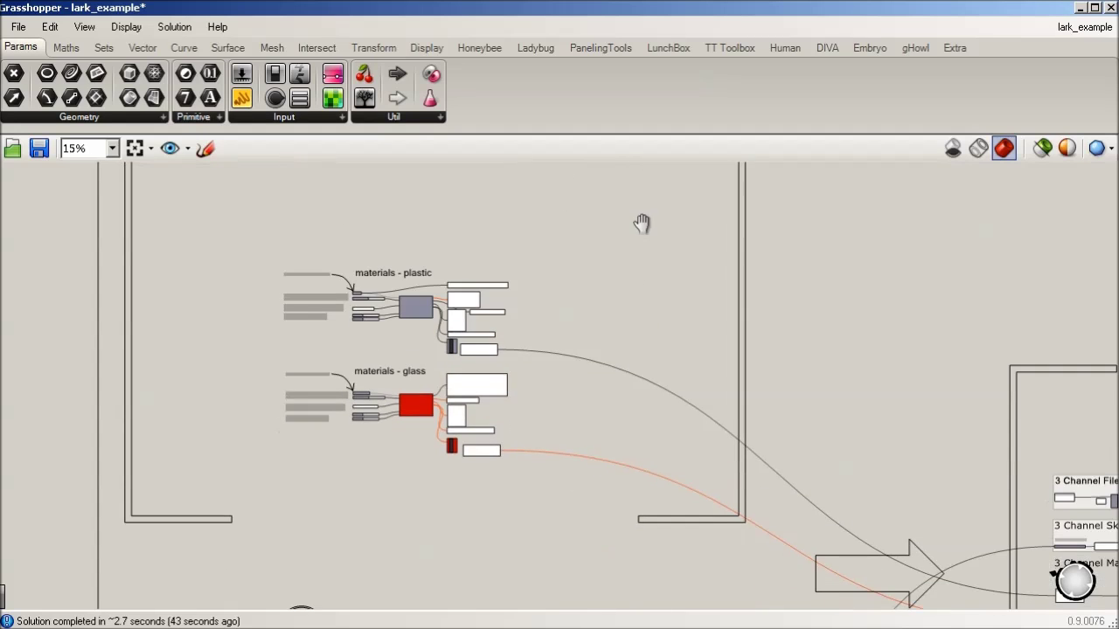
{"action": "scroll", "coordinate": [392, 332], "scroll_direction": "up", "scroll_amount": 5}
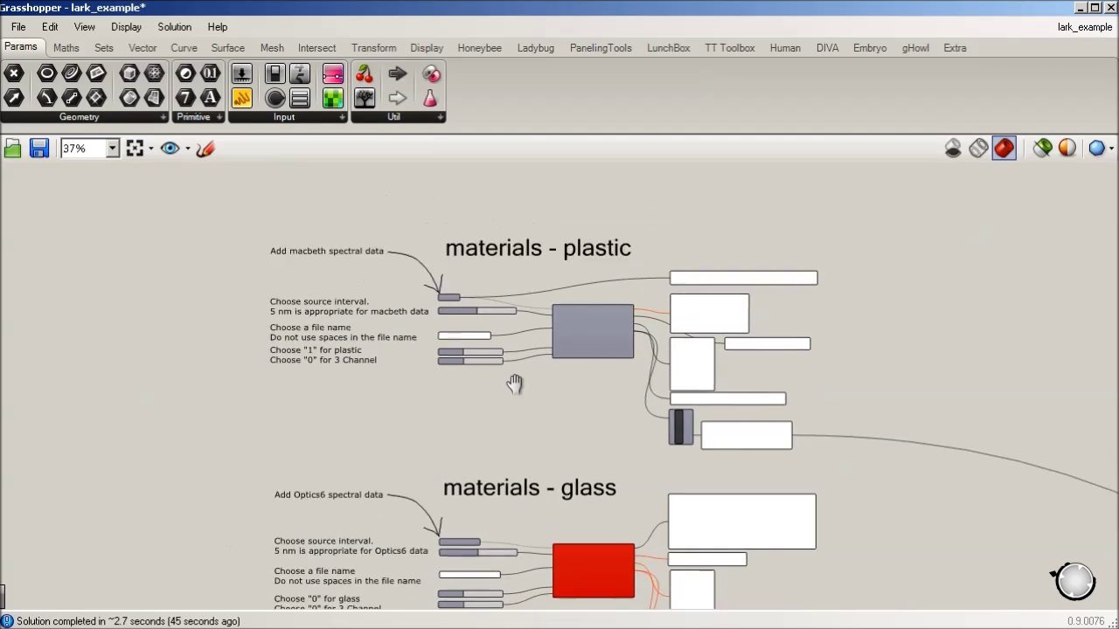
{"action": "scroll", "coordinate": [573, 300], "scroll_direction": "up", "scroll_amount": 1}
{"action": "left_click_drag", "start_coordinate": [387, 291], "coordinate": [570, 373]}
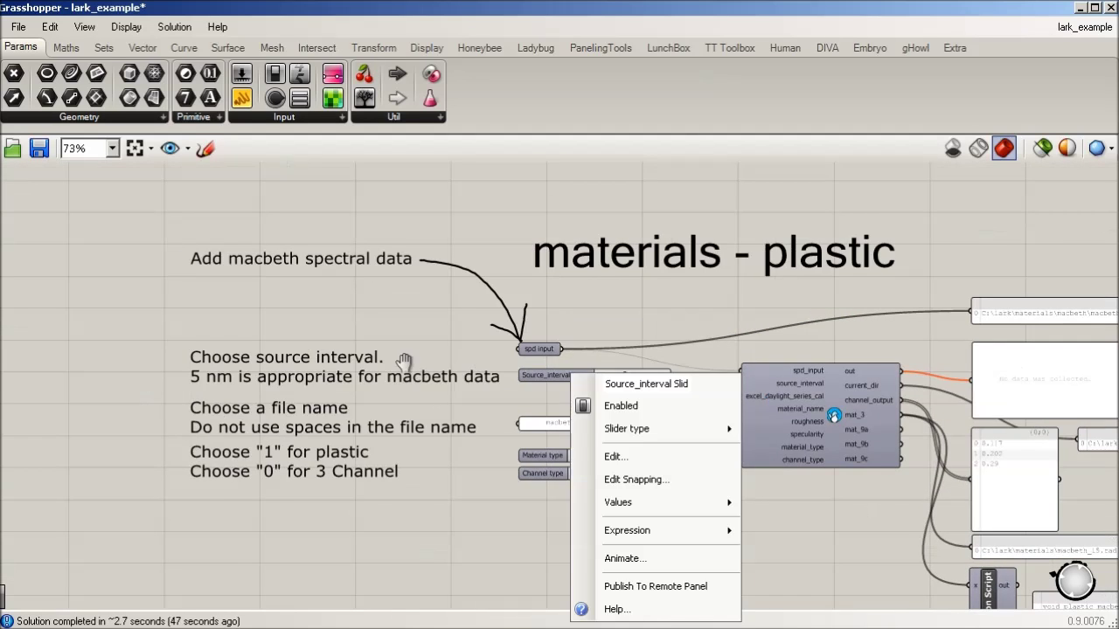
{"action": "scroll", "coordinate": [394, 371], "scroll_direction": "up", "scroll_amount": 1}
{"action": "left_click", "coordinate": [527, 322]}
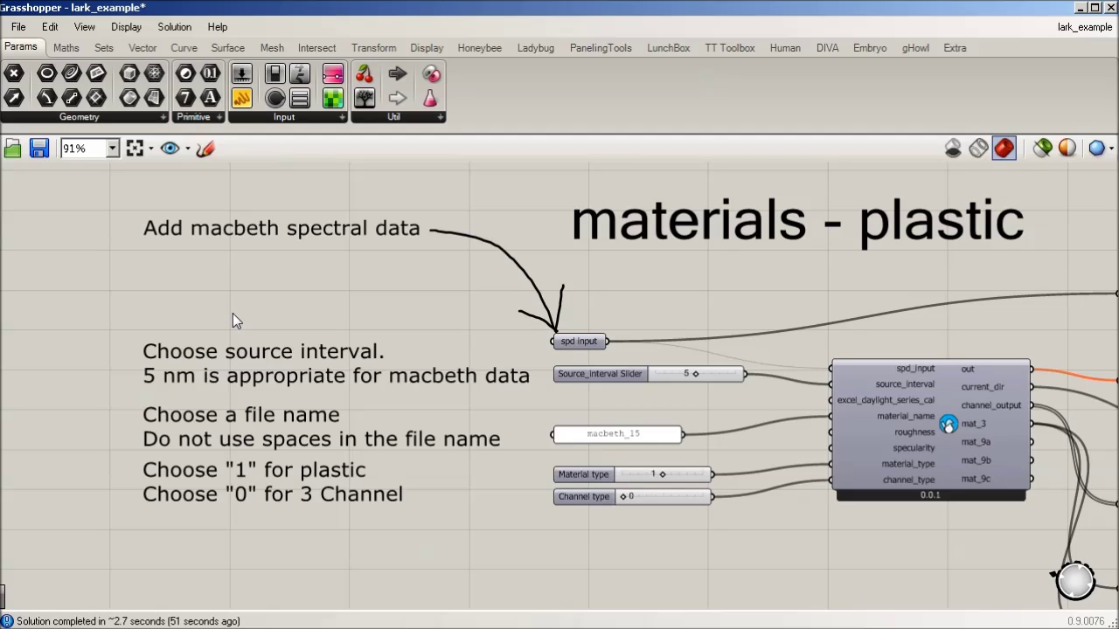
{"action": "mouse_move", "coordinate": [896, 369]}
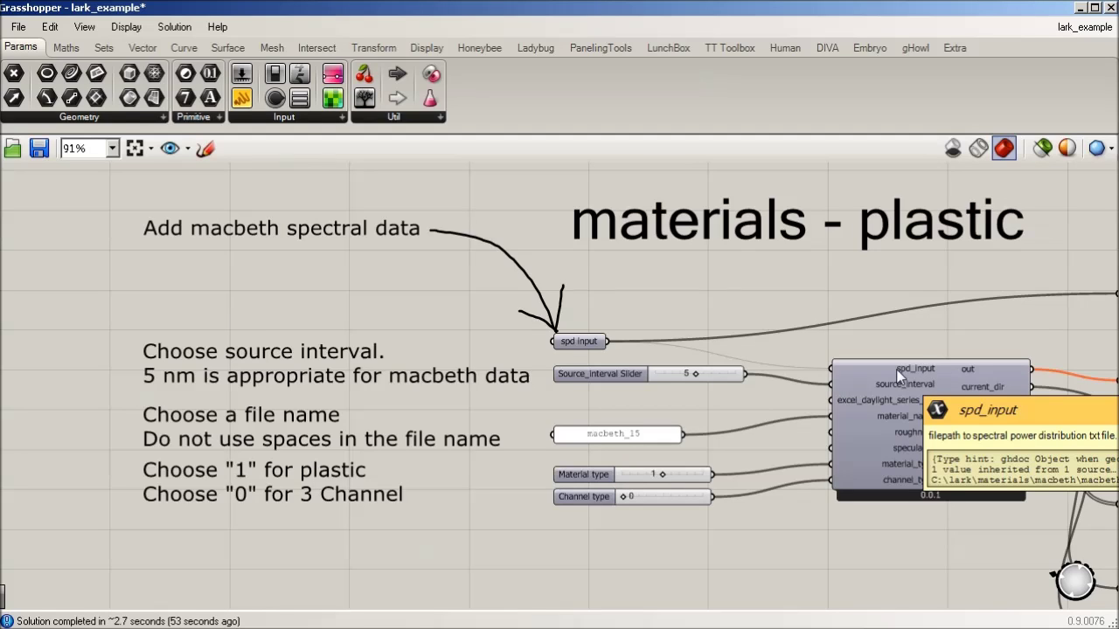
- Set the spd input's single file path to macbeth_3.txt in the lark_tutorial folder
{"action": "left_click", "coordinate": [581, 345]}
{"action": "mouse_move", "coordinate": [581, 346]}
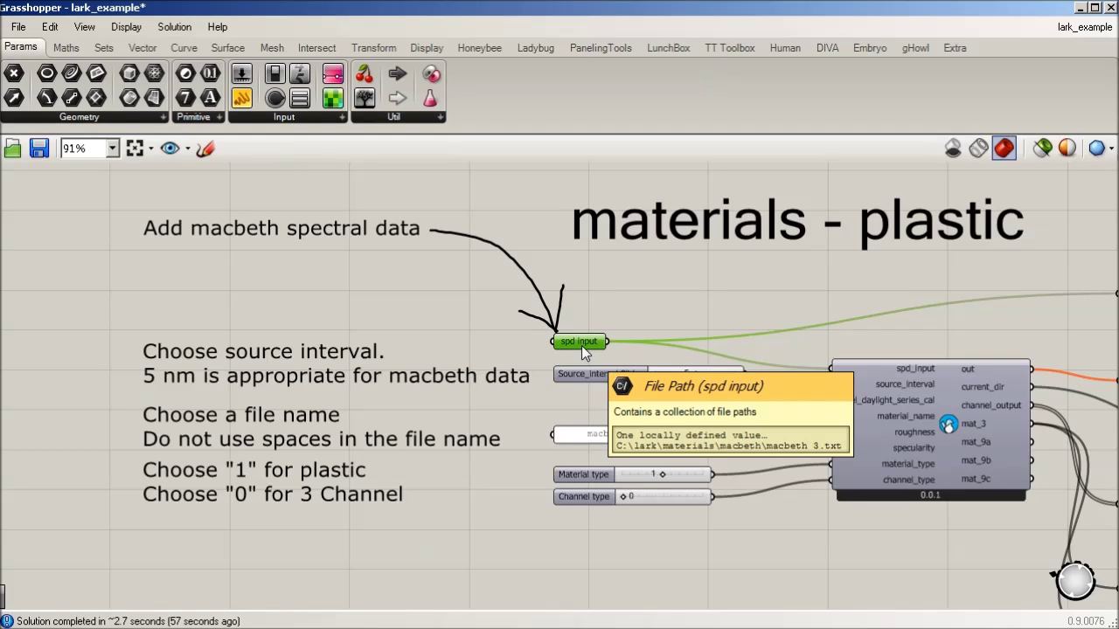
{"action": "right_click", "coordinate": [582, 346]}
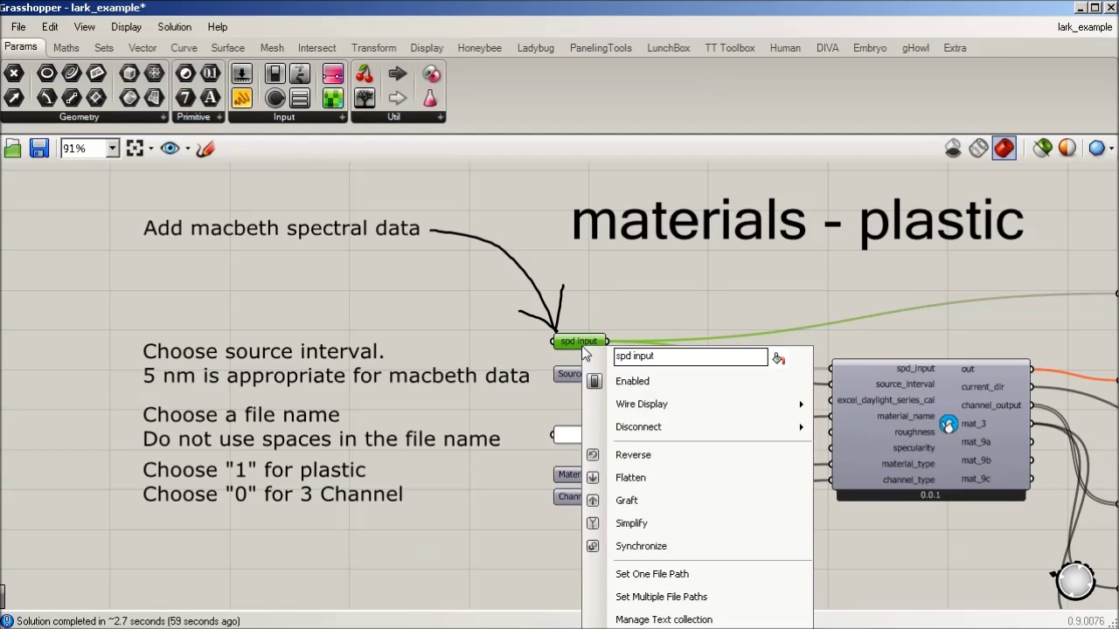
{"action": "left_click", "coordinate": [675, 575]}
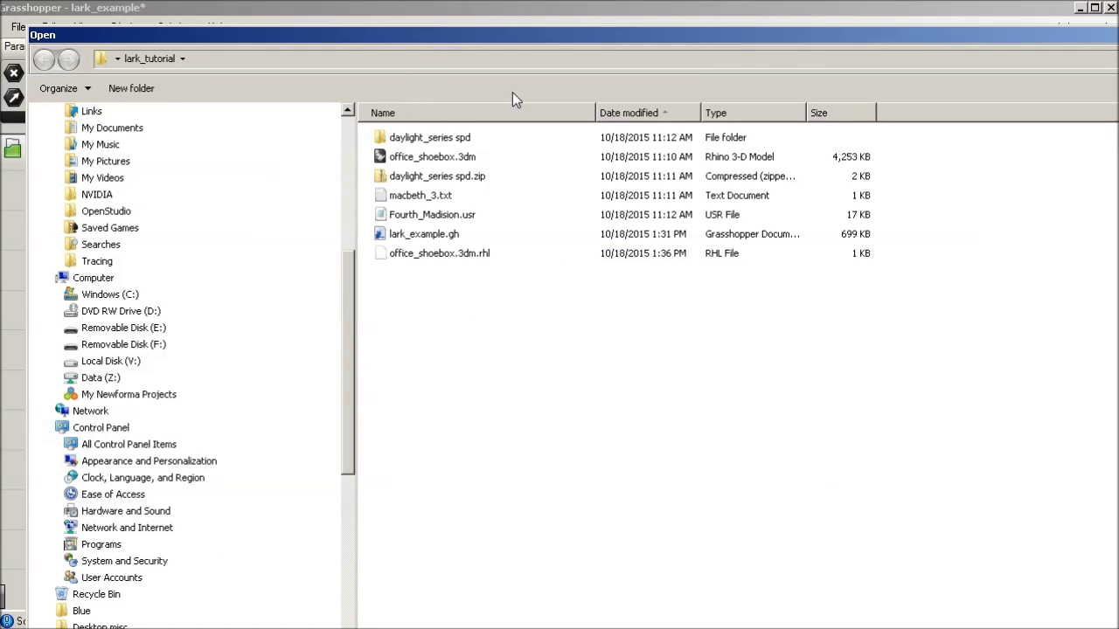
{"action": "left_click", "coordinate": [442, 143]}
{"action": "left_click", "coordinate": [429, 203]}
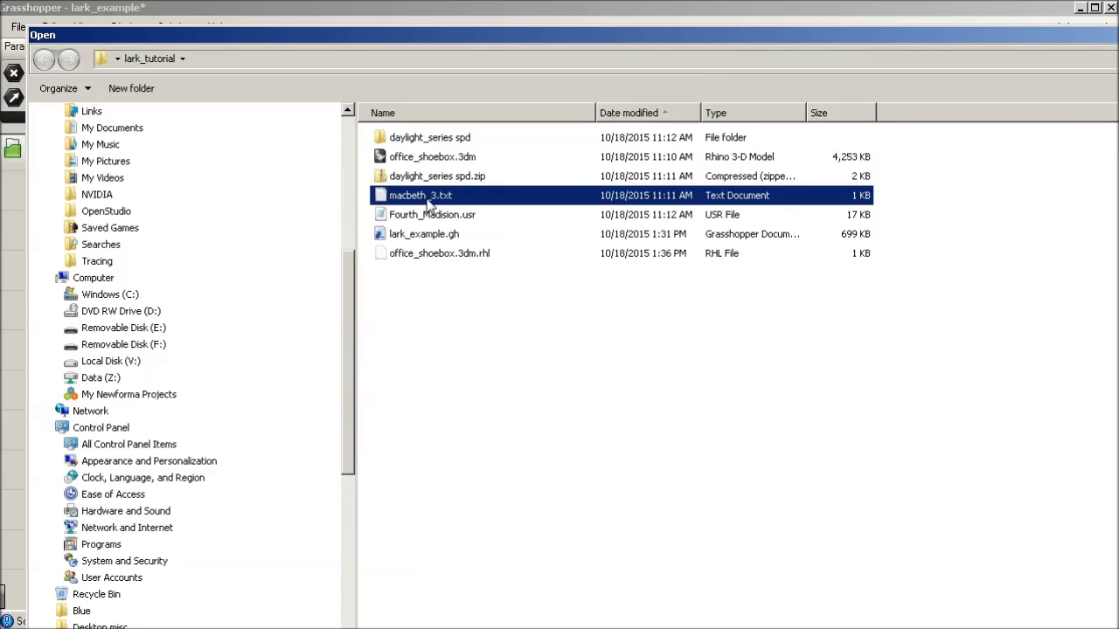
{"action": "key", "text": "Escape"}
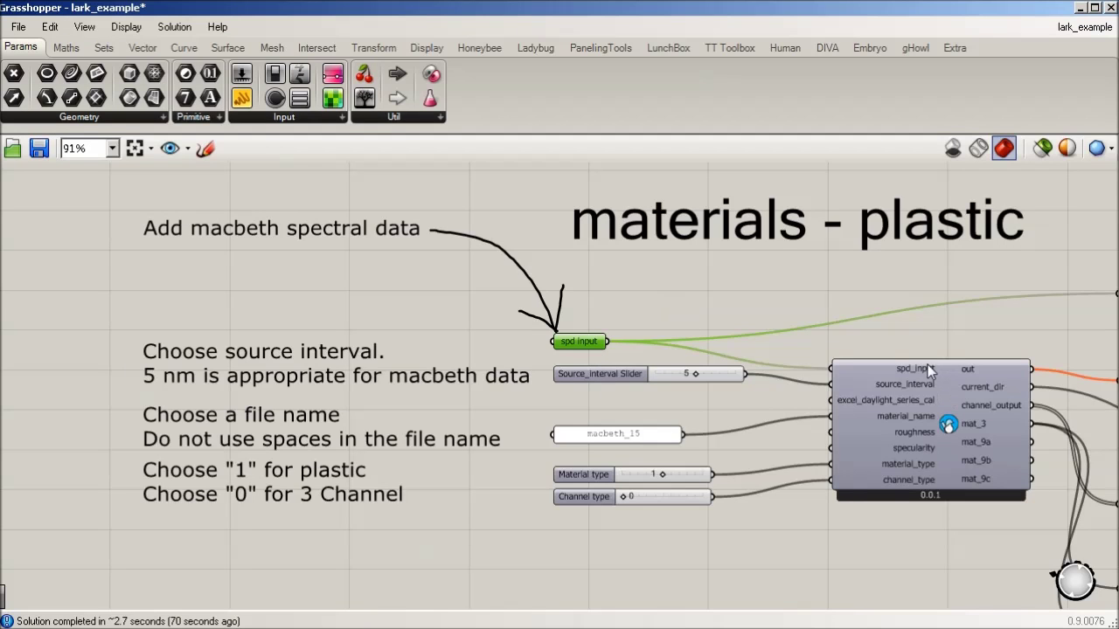
- Move the Source_interval slider slightly down so it lines up with the source_interval input
{"action": "mouse_move", "coordinate": [929, 369]}
{"action": "left_click_drag", "start_coordinate": [610, 376], "coordinate": [609, 385]}
{"action": "left_click", "coordinate": [690, 300]}
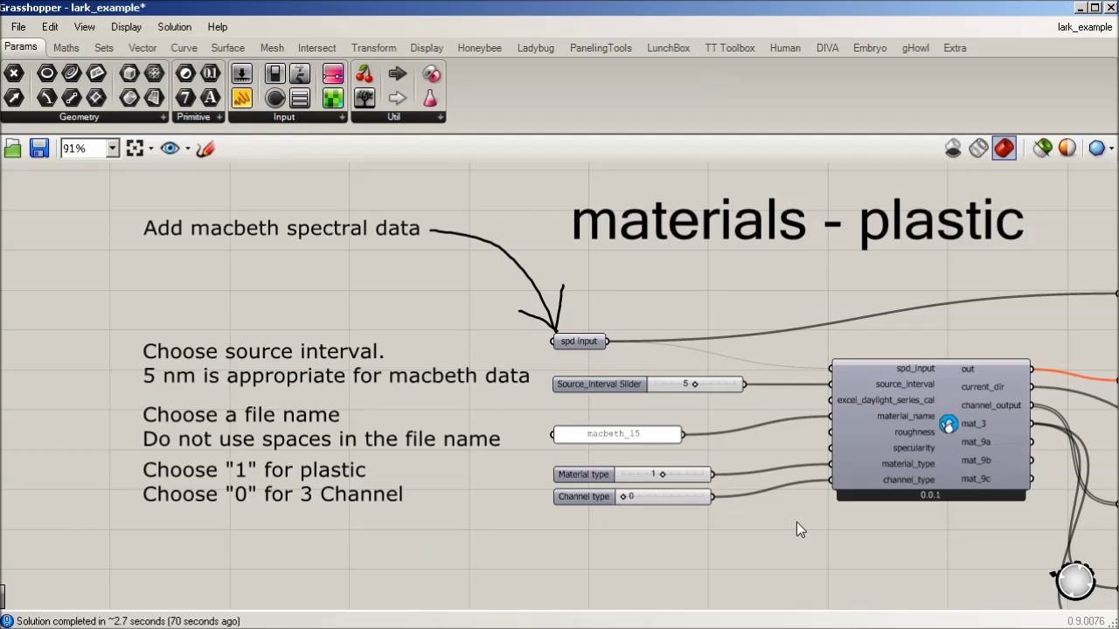
- Change the text of the panel feeding material_name to macbeth_3
{"action": "left_click_drag", "start_coordinate": [797, 522], "coordinate": [744, 464]}
{"action": "left_click_drag", "start_coordinate": [560, 376], "coordinate": [556, 367]}
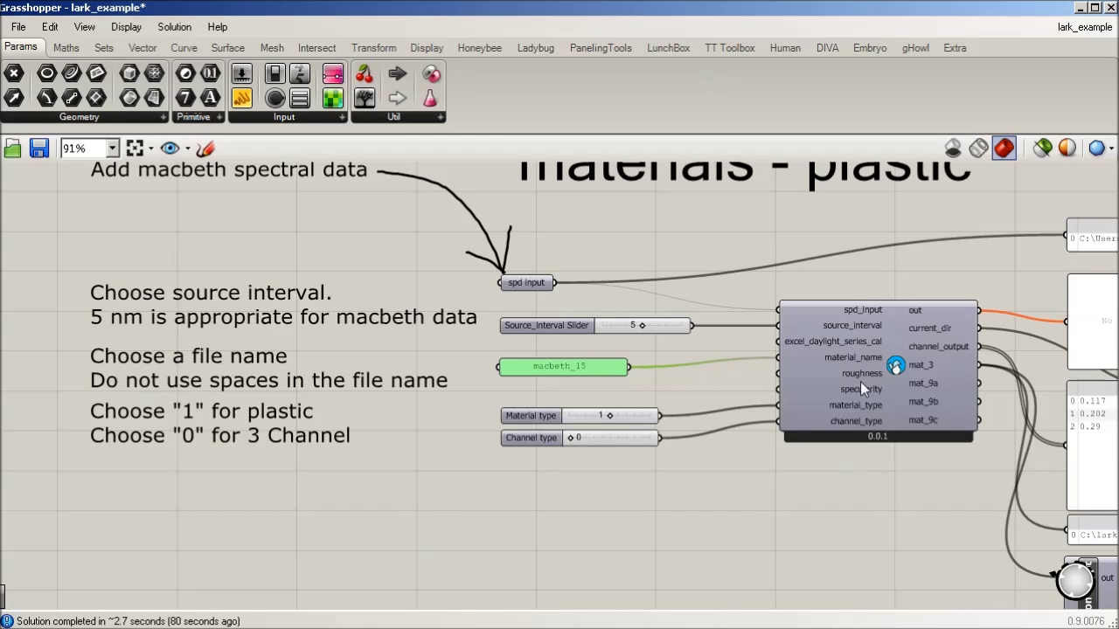
{"action": "double_click", "coordinate": [591, 368]}
{"action": "left_click", "coordinate": [654, 275]}
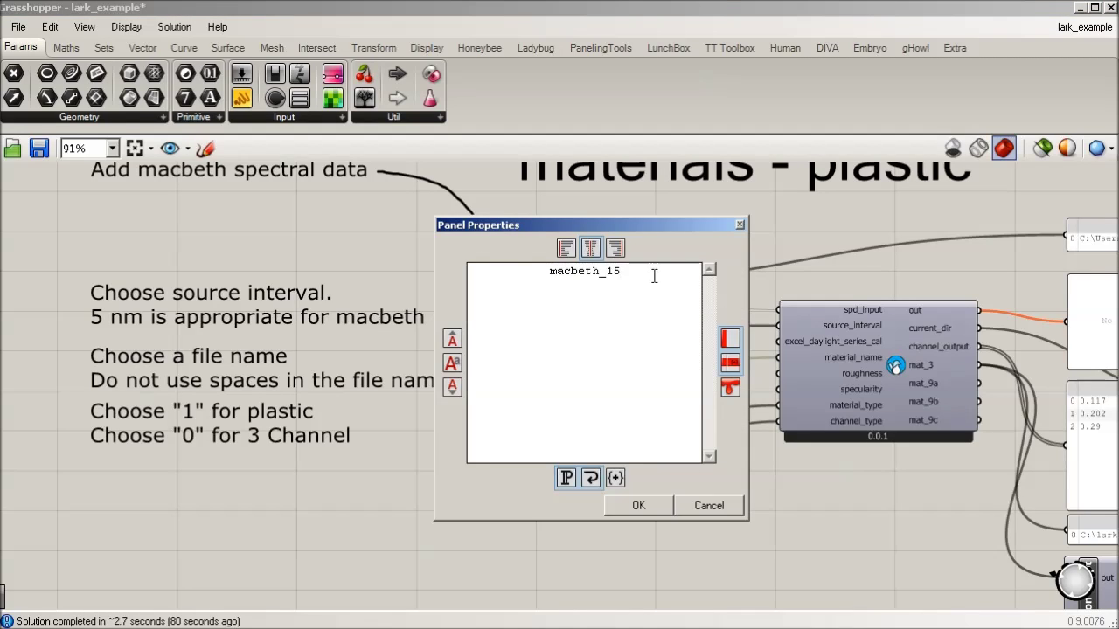
{"action": "key", "text": "BackSpace"}
{"action": "key", "text": "BackSpace"}
{"action": "type", "text": "3"}
{"action": "left_click", "coordinate": [643, 507]}
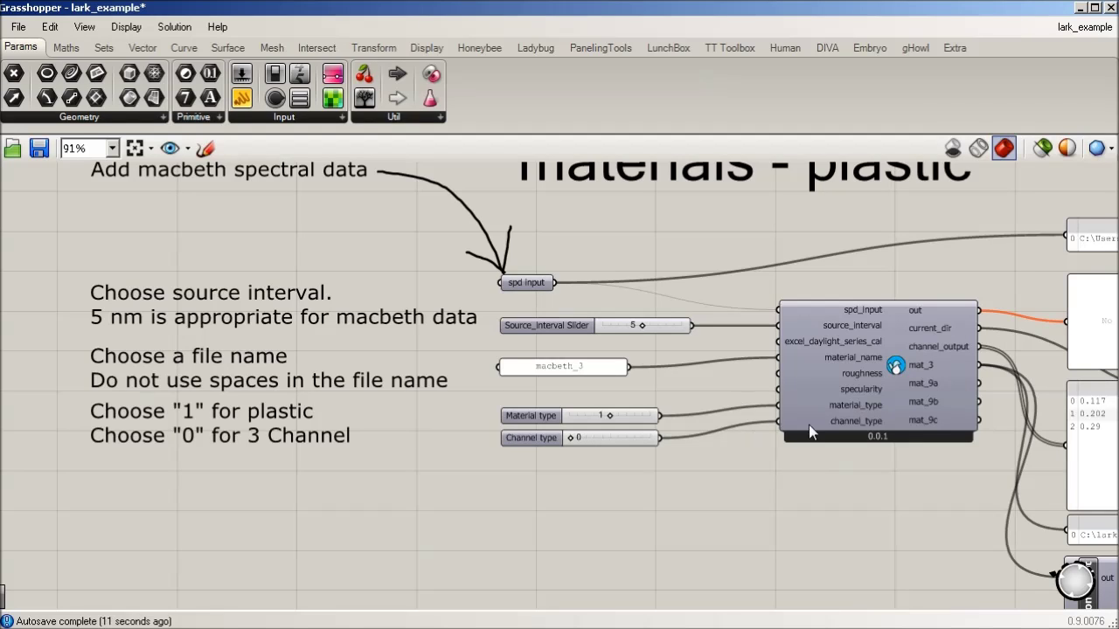
- Check the option descriptions of the material_type and channel_type inputs against their sliders
{"action": "mouse_move", "coordinate": [839, 406]}
{"action": "scroll", "coordinate": [718, 490], "scroll_direction": "down", "scroll_amount": 1}
{"action": "scroll", "coordinate": [840, 345], "scroll_direction": "up", "scroll_amount": 1}
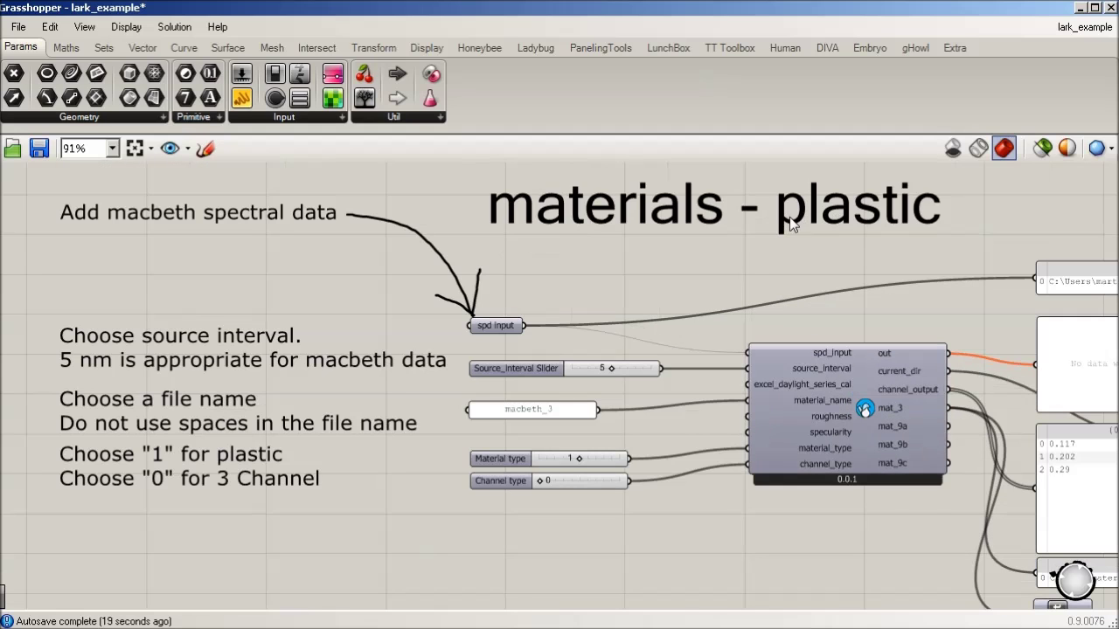
{"action": "mouse_move", "coordinate": [804, 450]}
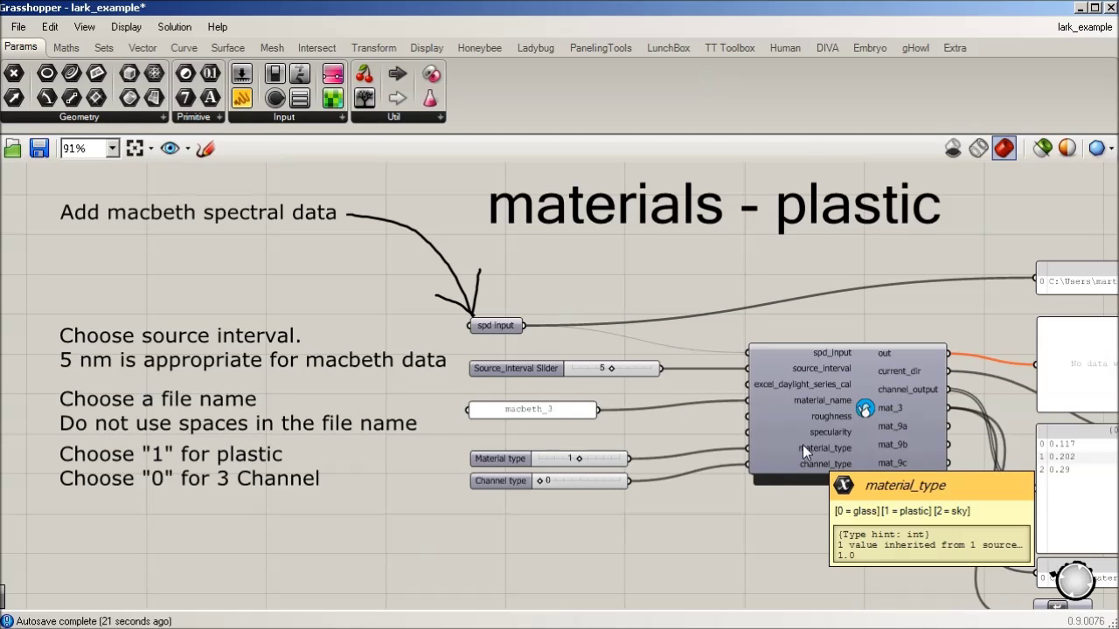
{"action": "left_click", "coordinate": [579, 461]}
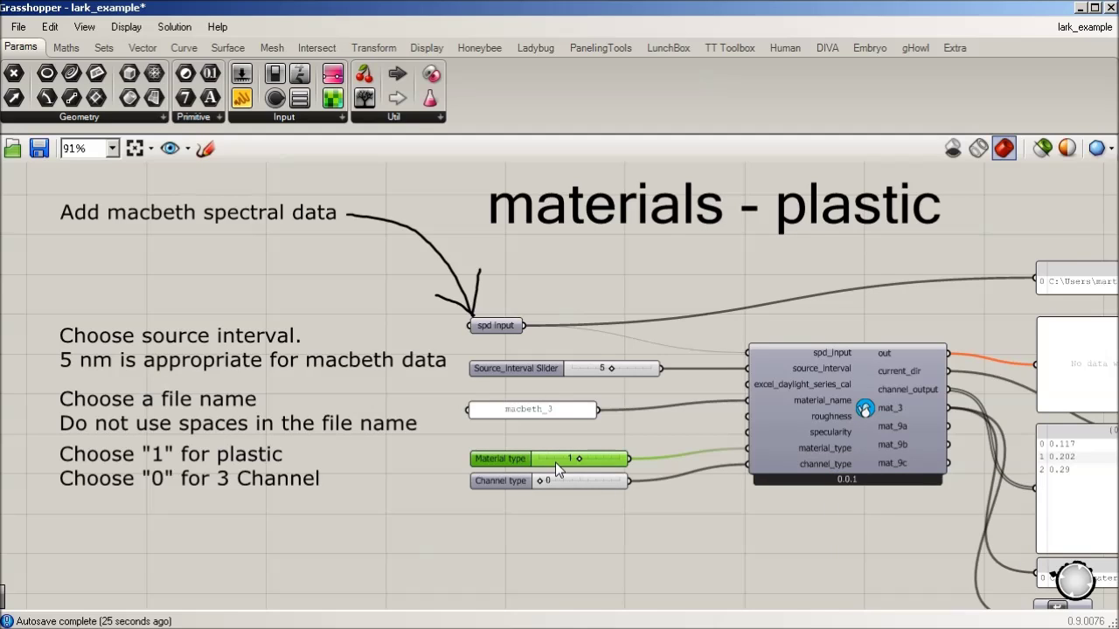
{"action": "left_click", "coordinate": [795, 462]}
{"action": "mouse_move", "coordinate": [805, 469]}
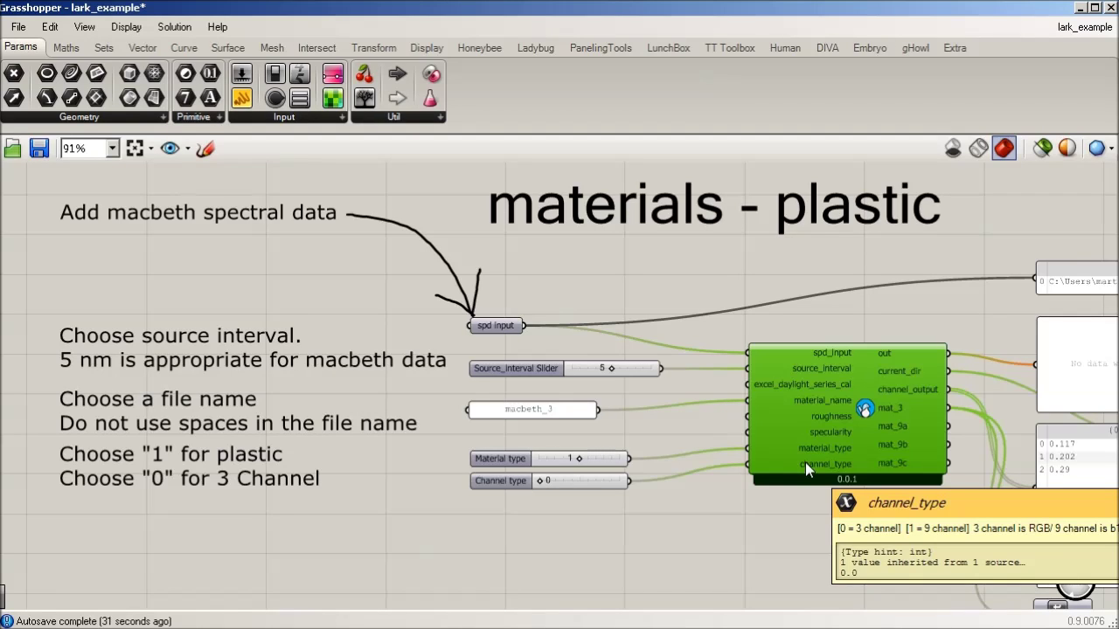
{"action": "left_click", "coordinate": [686, 491]}
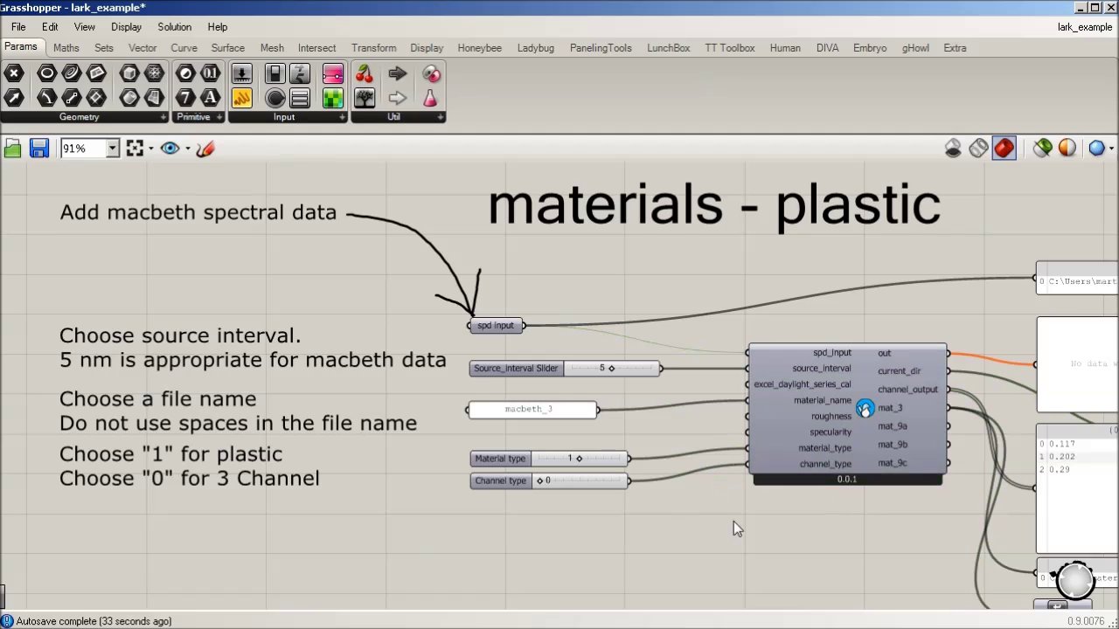
- Move the channel_output values panel slightly up against the panel above it
{"action": "scroll", "coordinate": [717, 507], "scroll_direction": "down", "scroll_amount": 2}
{"action": "left_click_drag", "start_coordinate": [729, 538], "coordinate": [681, 481]}
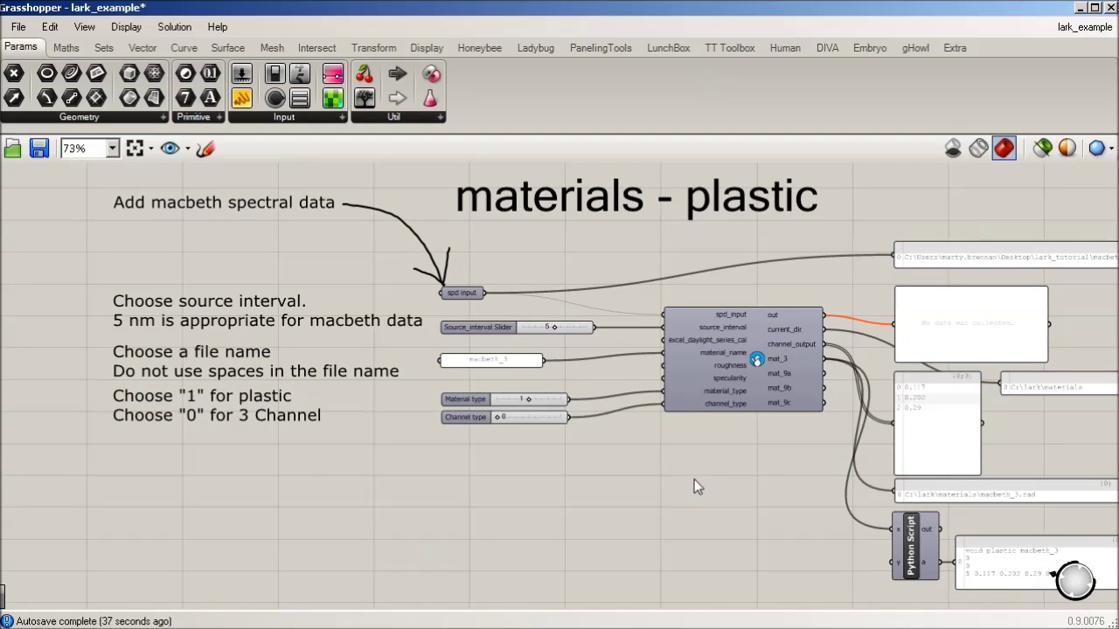
{"action": "scroll", "coordinate": [956, 429], "scroll_direction": "up", "scroll_amount": 2}
{"action": "left_click", "coordinate": [957, 429]}
{"action": "left_click_drag", "start_coordinate": [951, 430], "coordinate": [948, 418]}
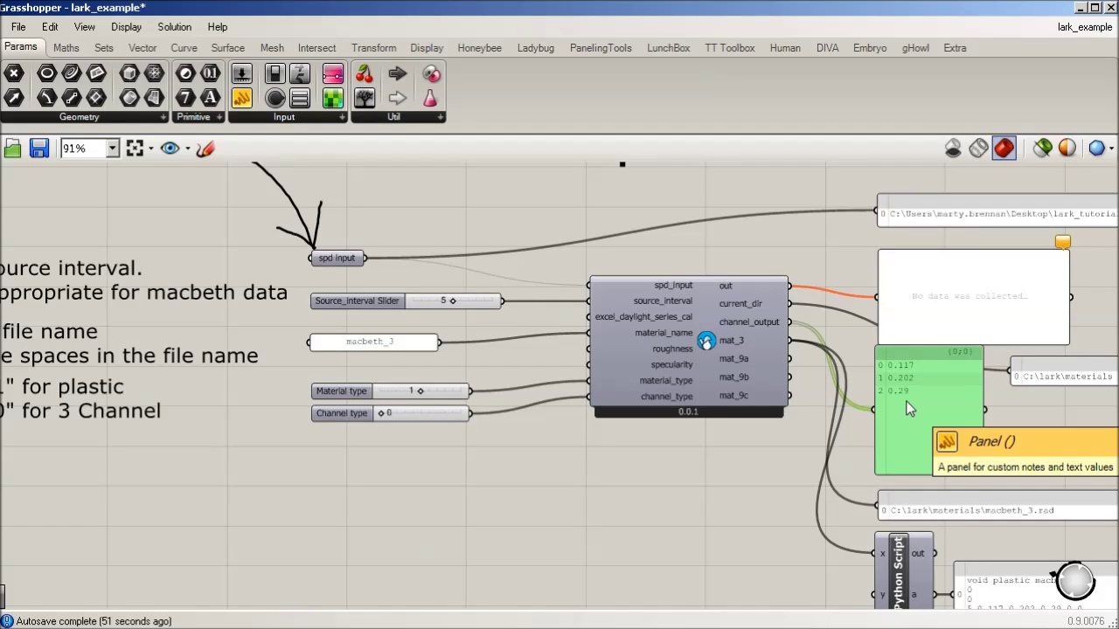
- Inspect the component's mat_3 output and the panel holding the generated .rad file path
{"action": "left_click_drag", "start_coordinate": [753, 526], "coordinate": [682, 452]}
{"action": "right_click", "coordinate": [682, 452]}
{"action": "left_click", "coordinate": [655, 420]}
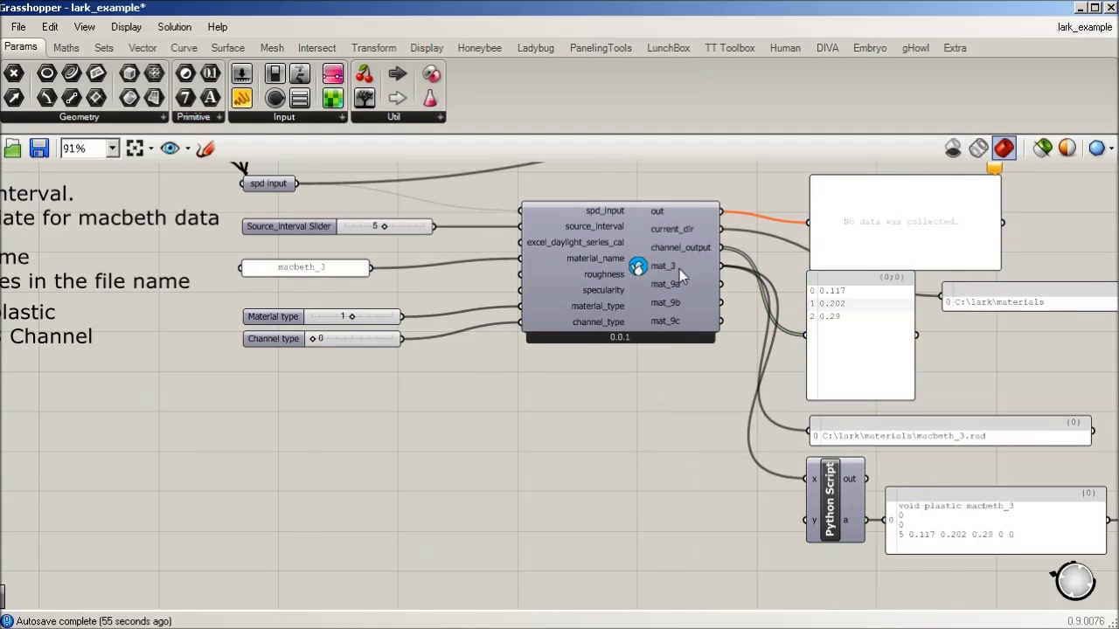
{"action": "left_click", "coordinate": [663, 268]}
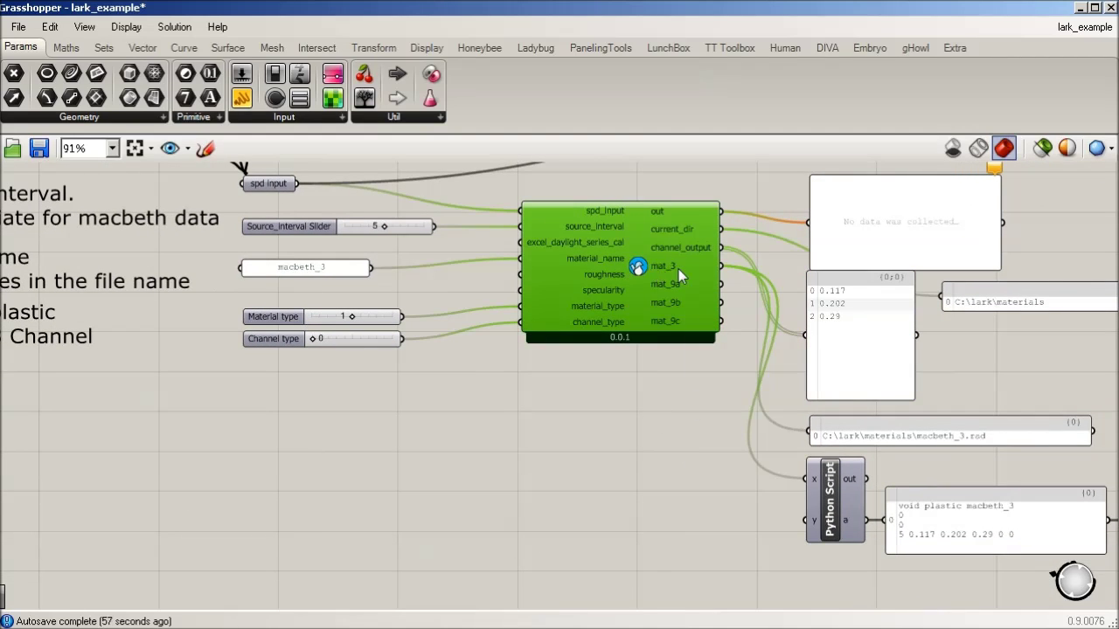
{"action": "left_click", "coordinate": [917, 441]}
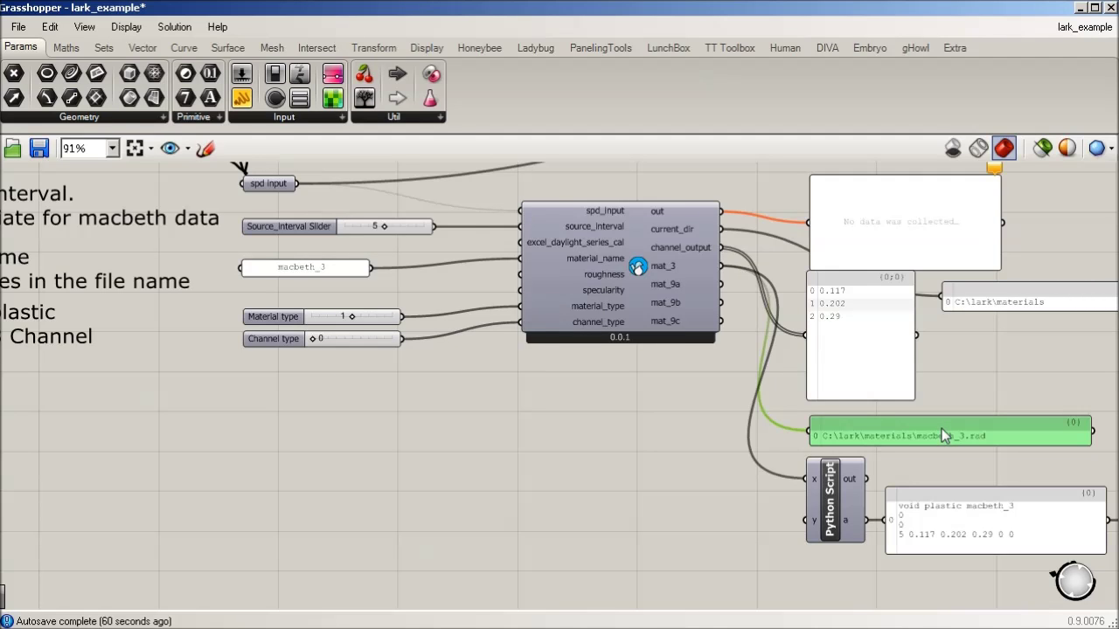
- Examine the Radiance plastic material definition in the panel fed by the Python Script component
{"action": "left_click_drag", "start_coordinate": [1016, 373], "coordinate": [936, 338]}
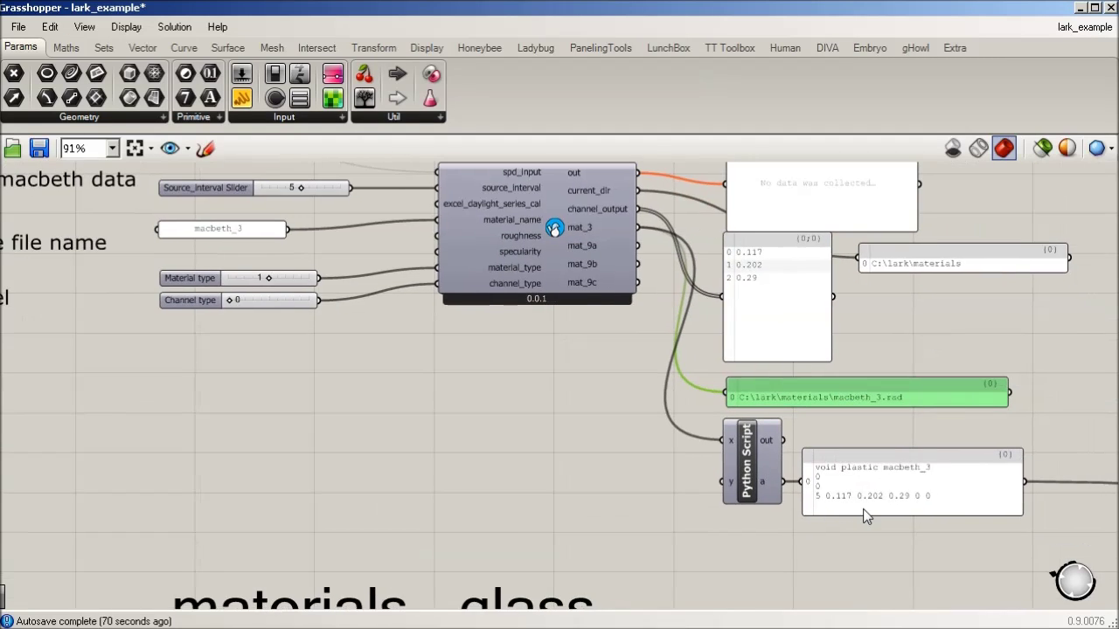
{"action": "scroll", "coordinate": [832, 506], "scroll_direction": "up", "scroll_amount": 2}
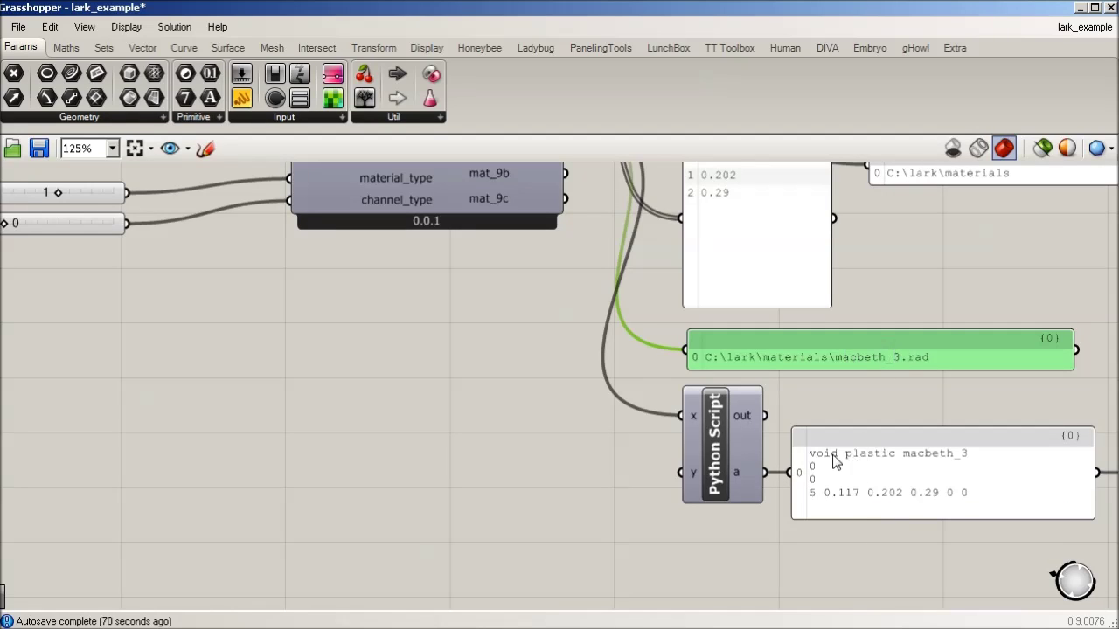
{"action": "left_click", "coordinate": [935, 492]}
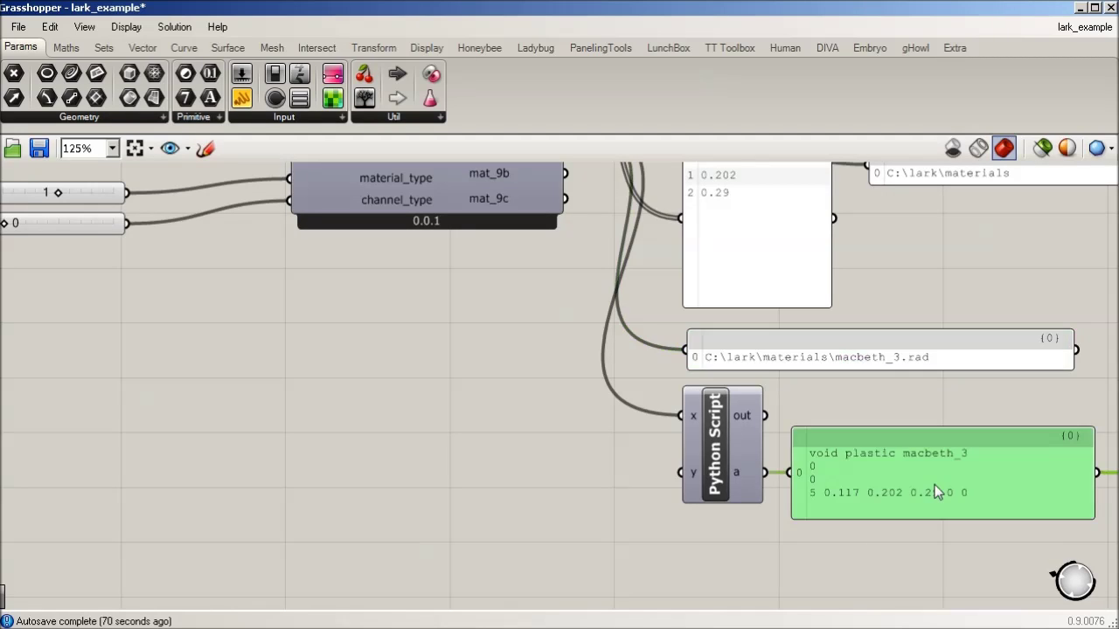
{"action": "left_click_drag", "start_coordinate": [978, 541], "coordinate": [856, 512]}
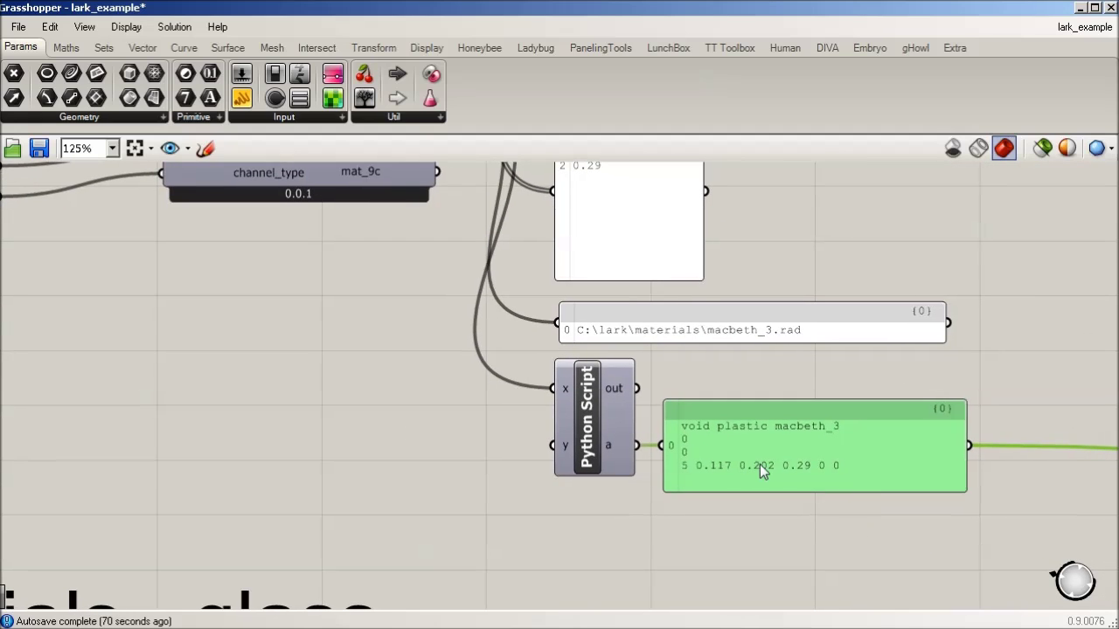
{"action": "scroll", "coordinate": [759, 464], "scroll_direction": "down", "scroll_amount": 5}
{"action": "scroll", "coordinate": [755, 399], "scroll_direction": "up", "scroll_amount": 5}
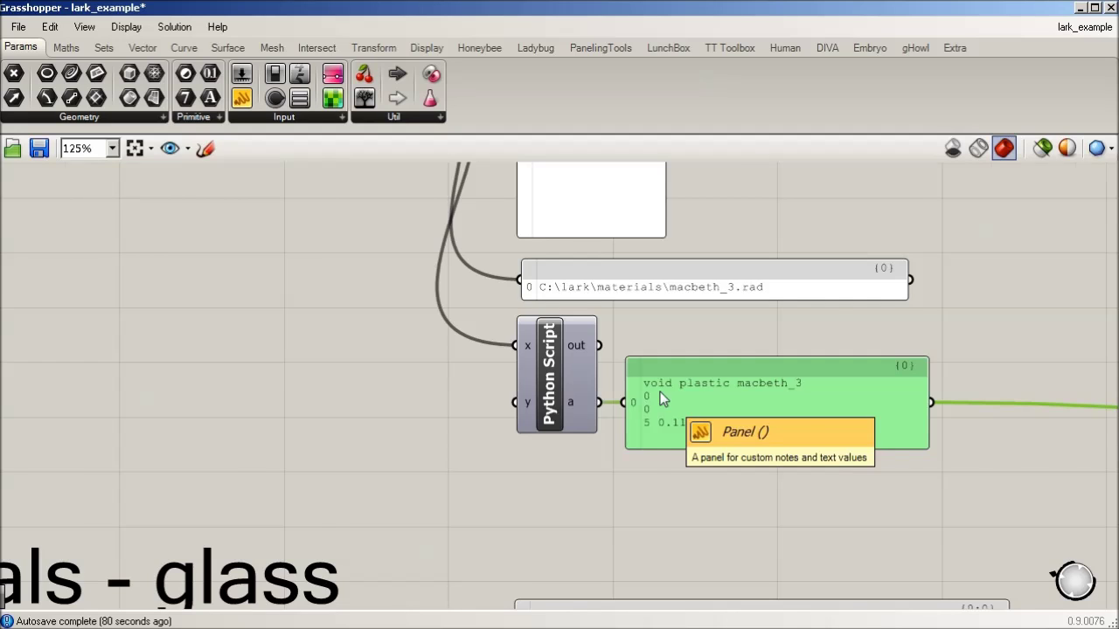
{"action": "scroll", "coordinate": [660, 391], "scroll_direction": "down", "scroll_amount": 5}
{"action": "scroll", "coordinate": [494, 232], "scroll_direction": "up", "scroll_amount": 3}
- Open the spectral material component's Python source and review its input and output documentation and directory code
{"action": "left_click", "coordinate": [472, 223]}
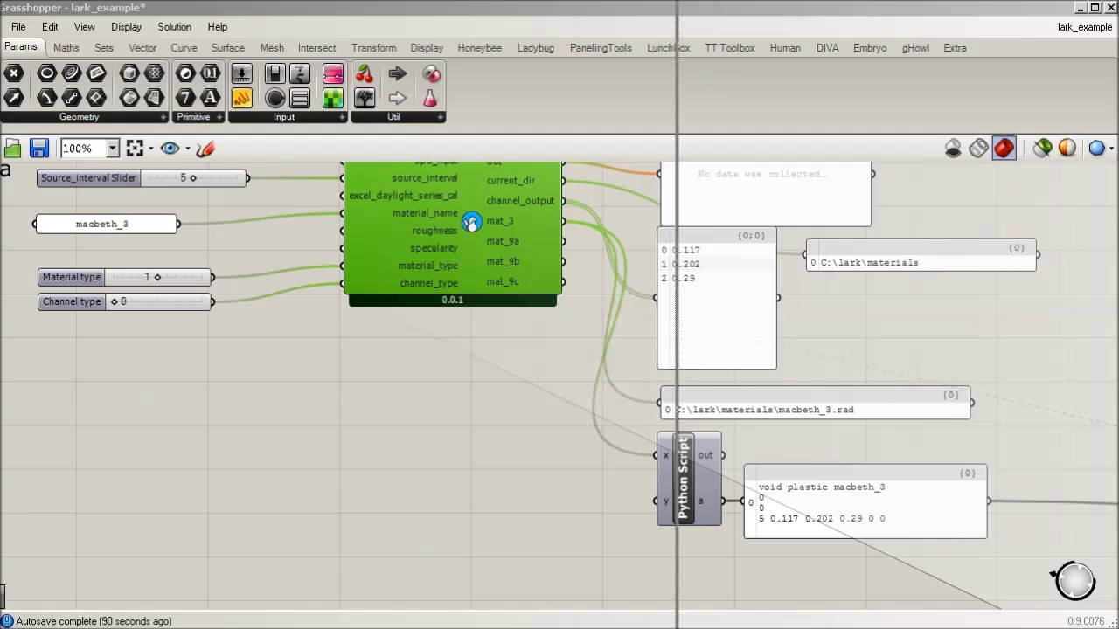
{"action": "double_click", "coordinate": [472, 223]}
{"action": "scroll", "coordinate": [331, 310], "scroll_direction": "down", "scroll_amount": 13}
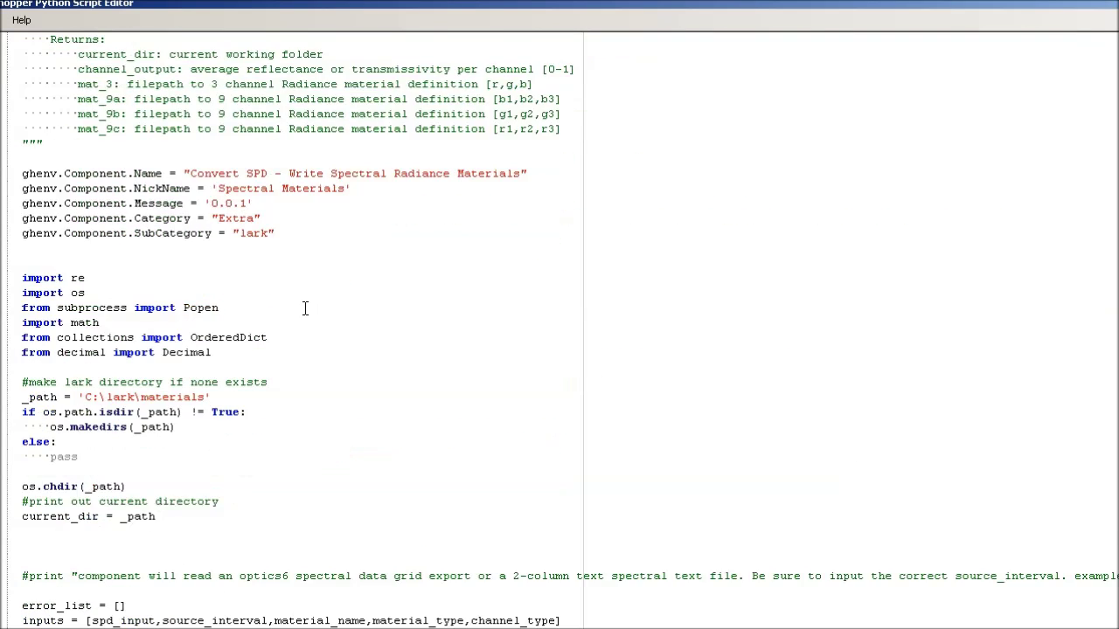
{"action": "scroll", "coordinate": [301, 316], "scroll_direction": "up", "scroll_amount": 9}
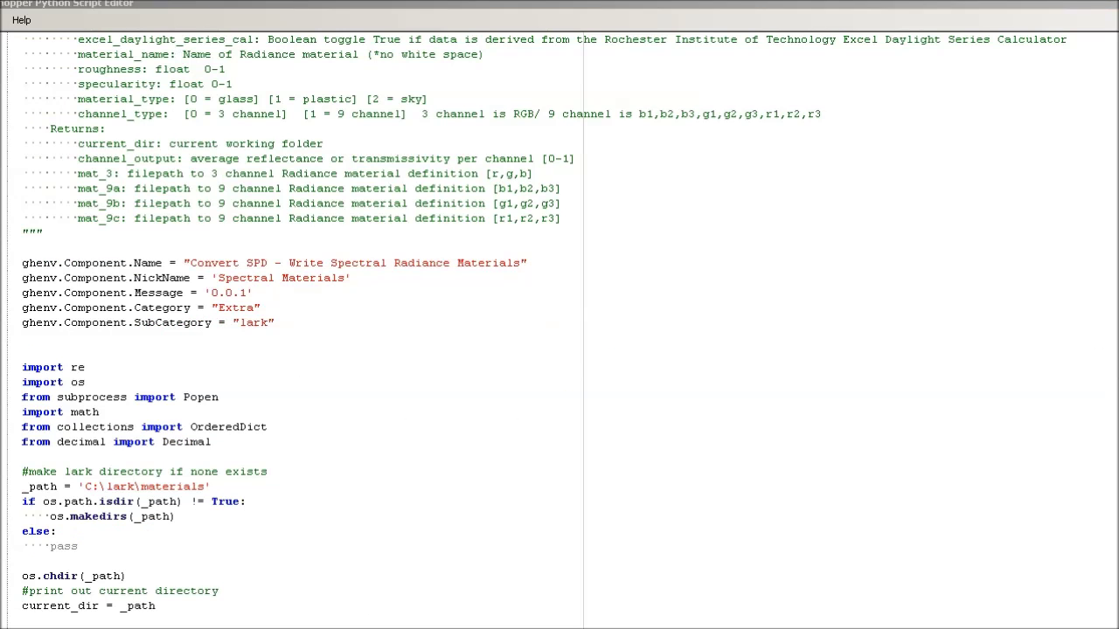
- Search the component's source for "void", highlight the modifier line for custom Radiance modifiers, and close the search
{"action": "key", "text": "ctrl+f"}
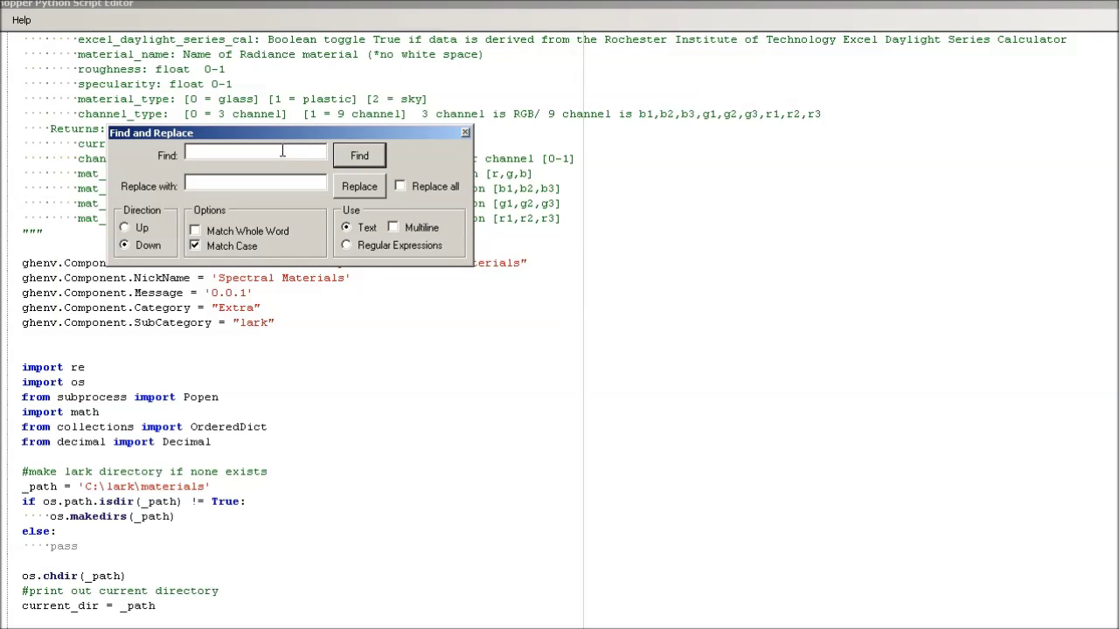
{"action": "type", "text": "void"}
{"action": "key", "text": "Return"}
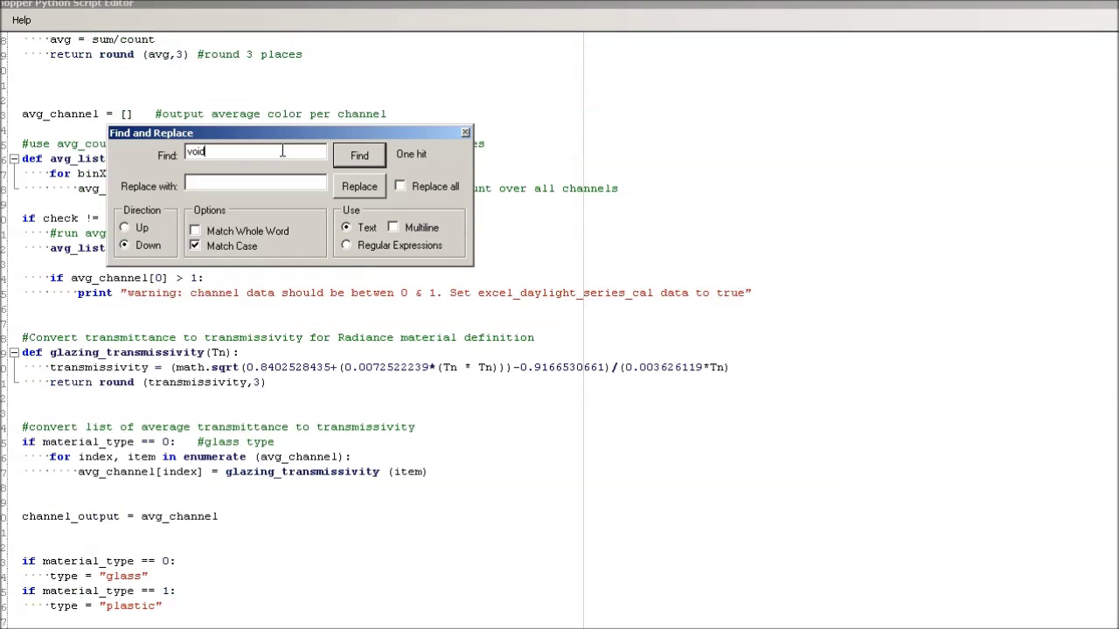
{"action": "left_click", "coordinate": [381, 376]}
{"action": "scroll", "coordinate": [329, 497], "scroll_direction": "down", "scroll_amount": 3}
{"action": "triple_click", "coordinate": [25, 516]}
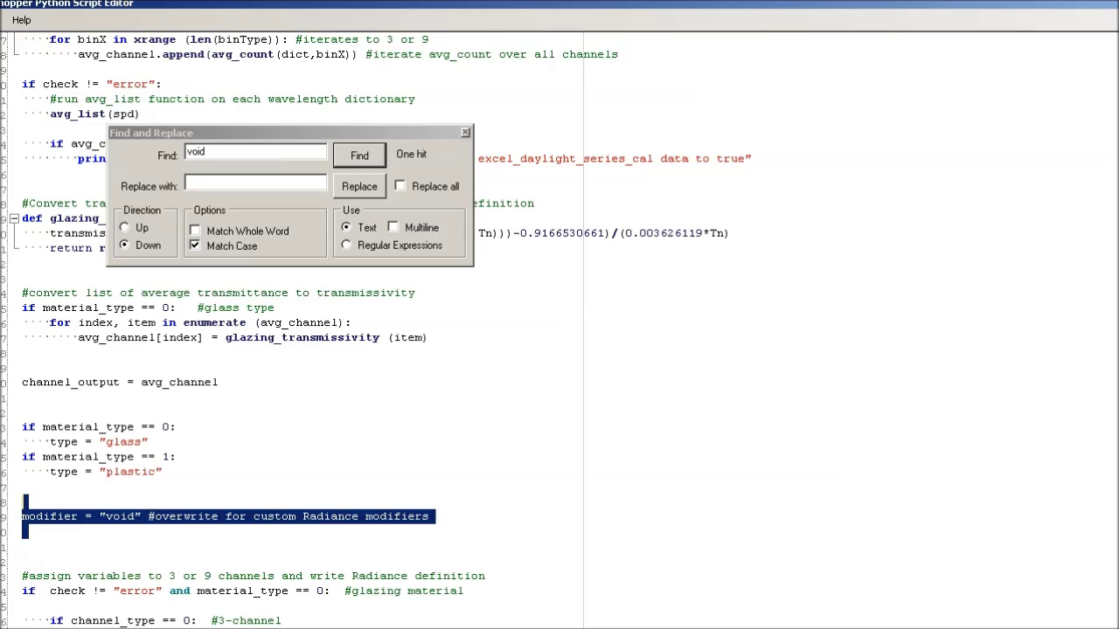
{"action": "left_click", "coordinate": [467, 140]}
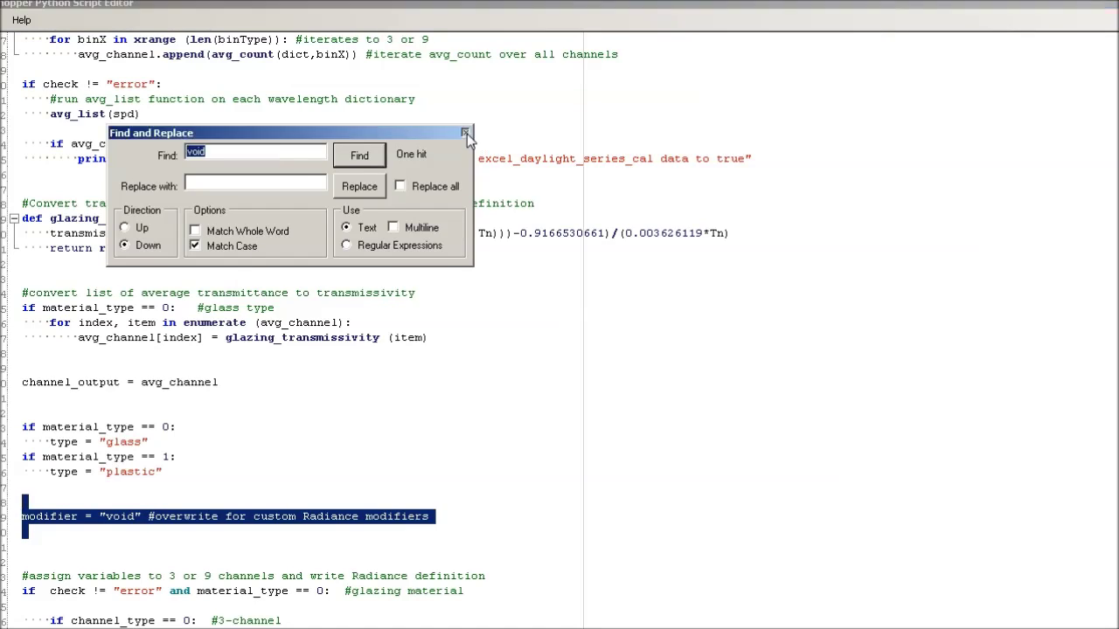
{"action": "left_click", "coordinate": [465, 134]}
{"action": "left_click", "coordinate": [515, 393]}
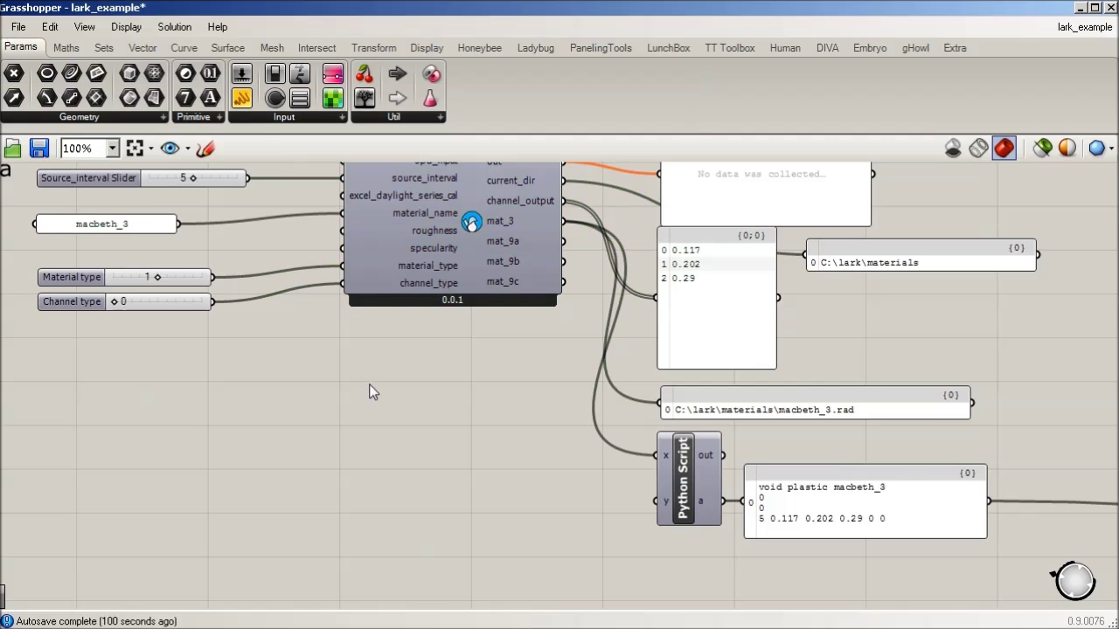
{"action": "scroll", "coordinate": [368, 384], "scroll_direction": "down", "scroll_amount": 2}
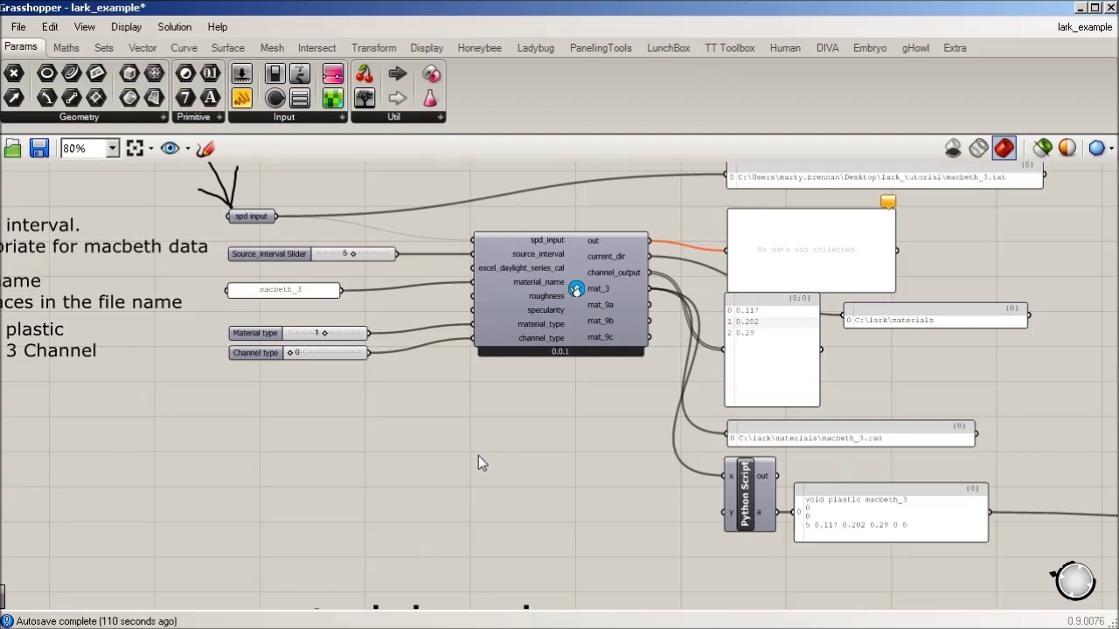
- Review the plastic material definition, and examine the materials - glass definition with its input notes, component and output panels
{"action": "scroll", "coordinate": [478, 456], "scroll_direction": "up", "scroll_amount": 2}
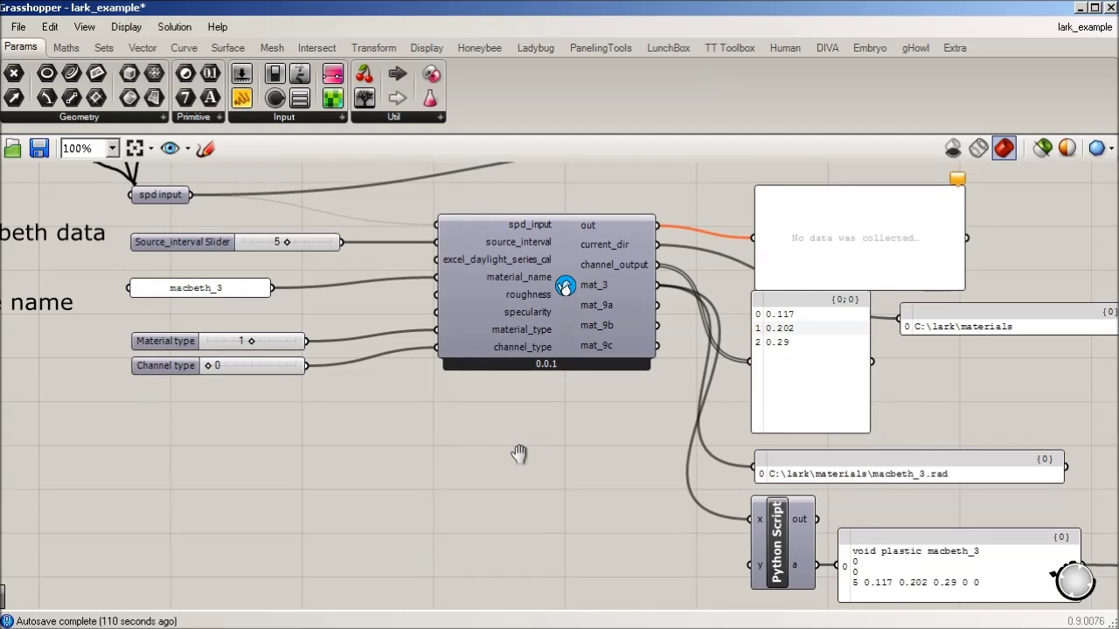
{"action": "scroll", "coordinate": [516, 455], "scroll_direction": "down", "scroll_amount": 2}
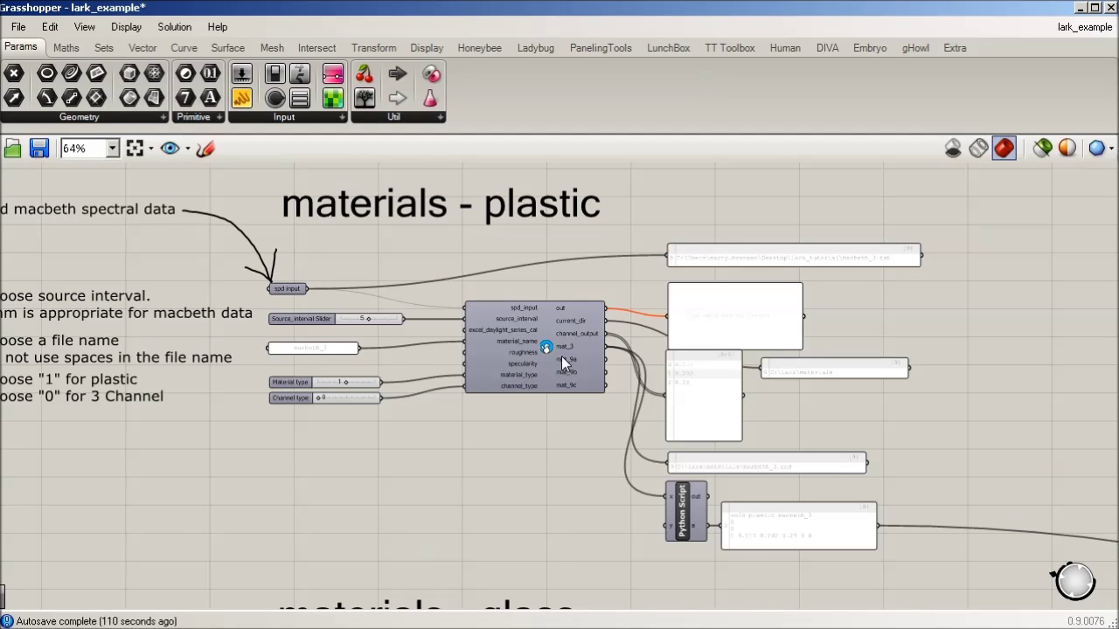
{"action": "mouse_move", "coordinate": [548, 351]}
{"action": "left_click_drag", "start_coordinate": [477, 470], "coordinate": [529, 171]}
{"action": "right_click", "coordinate": [530, 172]}
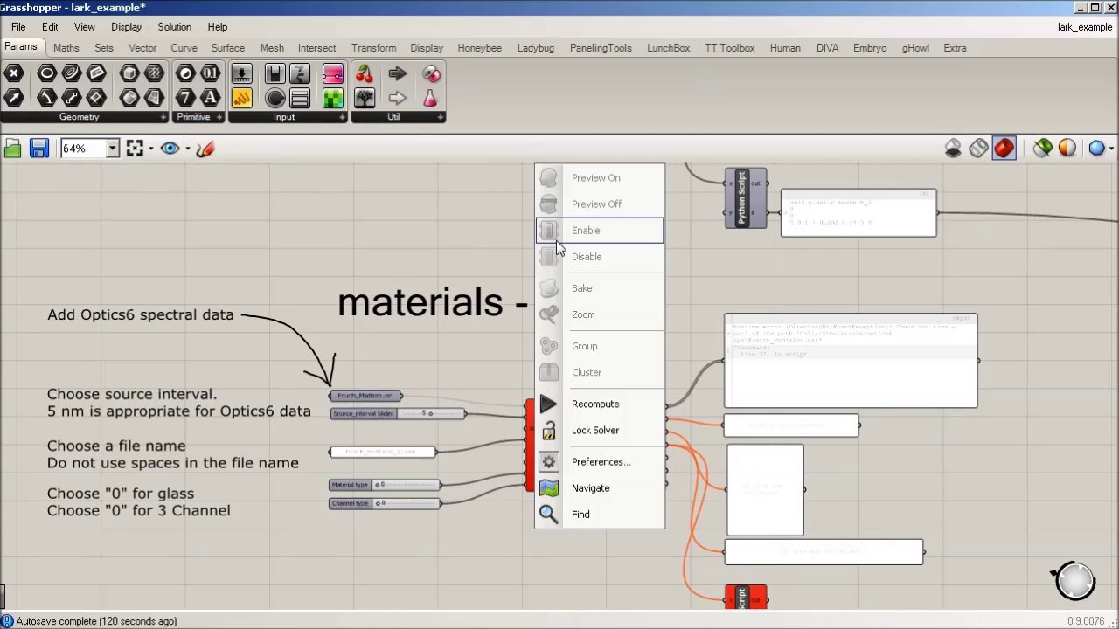
{"action": "left_click", "coordinate": [477, 384]}
{"action": "scroll", "coordinate": [477, 383], "scroll_direction": "up", "scroll_amount": 1}
{"action": "left_click_drag", "start_coordinate": [480, 379], "coordinate": [584, 345]}
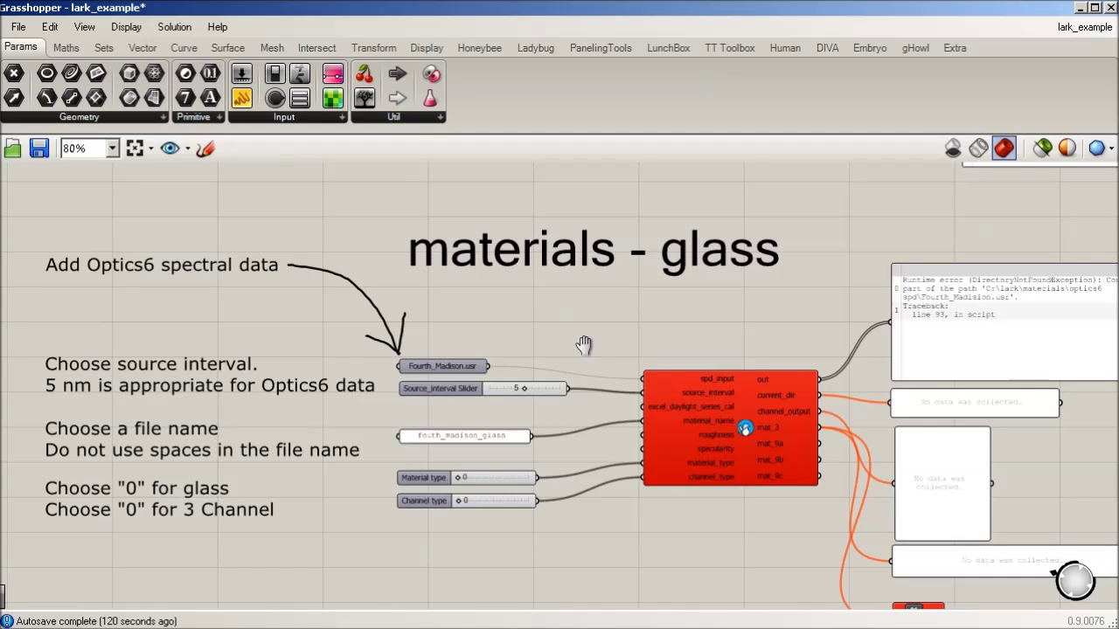
{"action": "left_click_drag", "start_coordinate": [771, 347], "coordinate": [721, 340]}
{"action": "scroll", "coordinate": [716, 386], "scroll_direction": "up", "scroll_amount": 2}
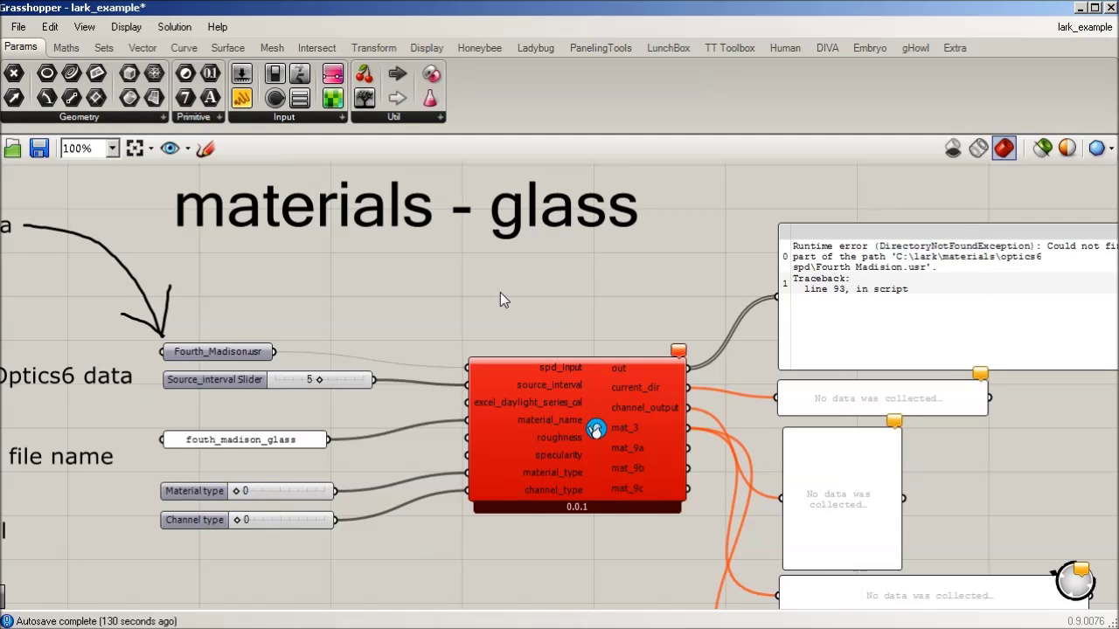
{"action": "mouse_move", "coordinate": [500, 301]}
{"action": "left_mouse_down"}
{"action": "mouse_move", "coordinate": [571, 308]}
{"action": "mouse_move", "coordinate": [722, 368]}
{"action": "left_mouse_up"}
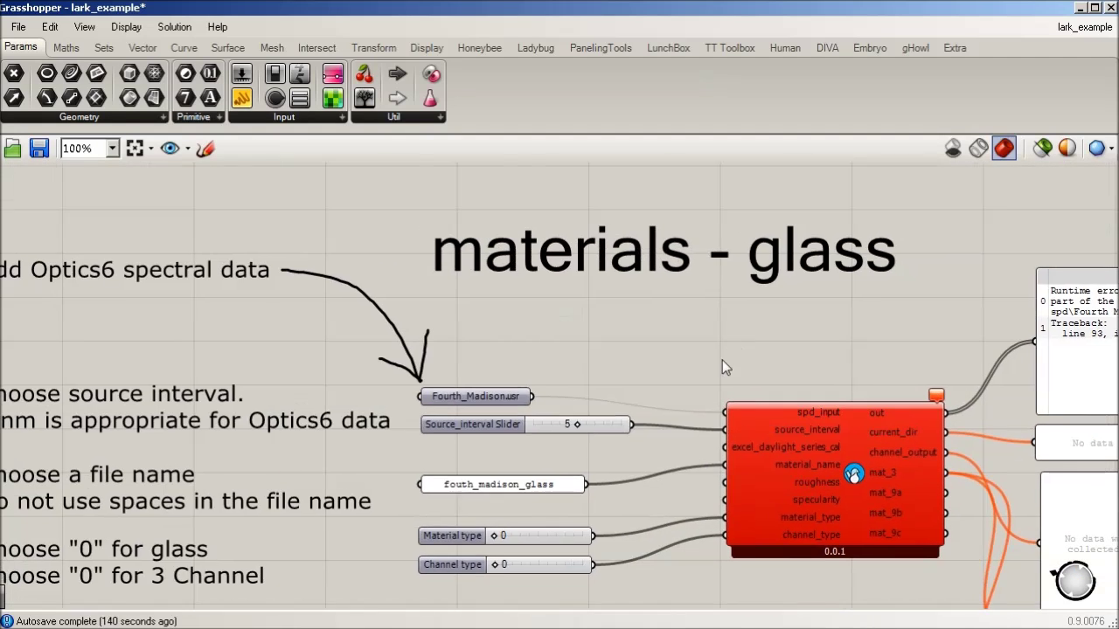
- Set the glass definition's spectral data file path to Fourth_Madision.usr in the lark_tutorial folder
{"action": "left_click", "coordinate": [466, 398]}
{"action": "right_click", "coordinate": [464, 398]}
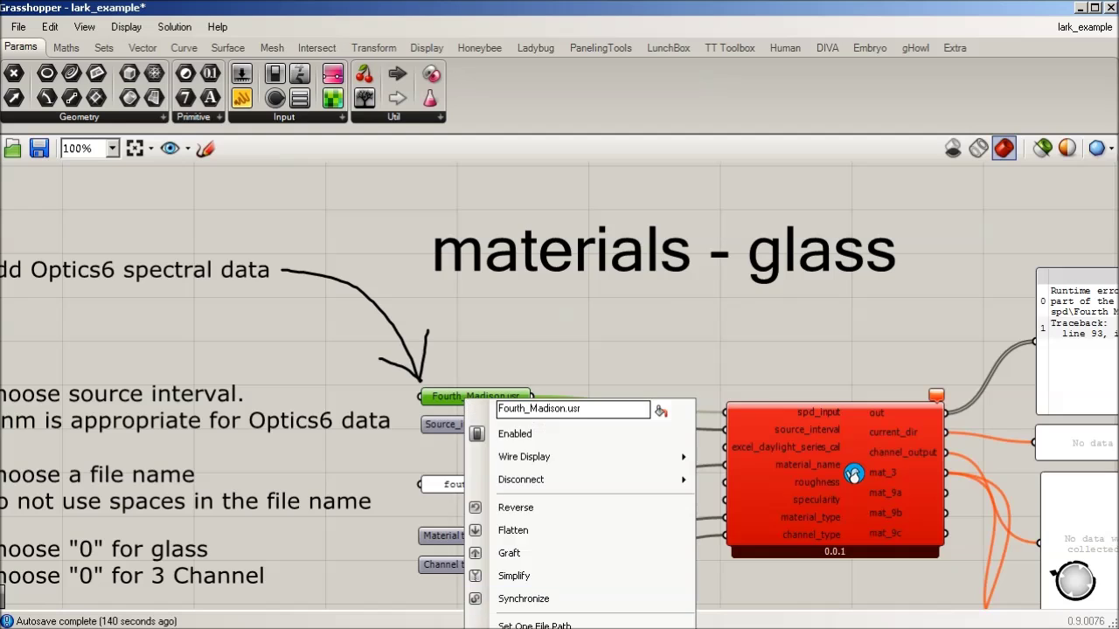
{"action": "left_click", "coordinate": [534, 625]}
{"action": "left_click", "coordinate": [430, 215]}
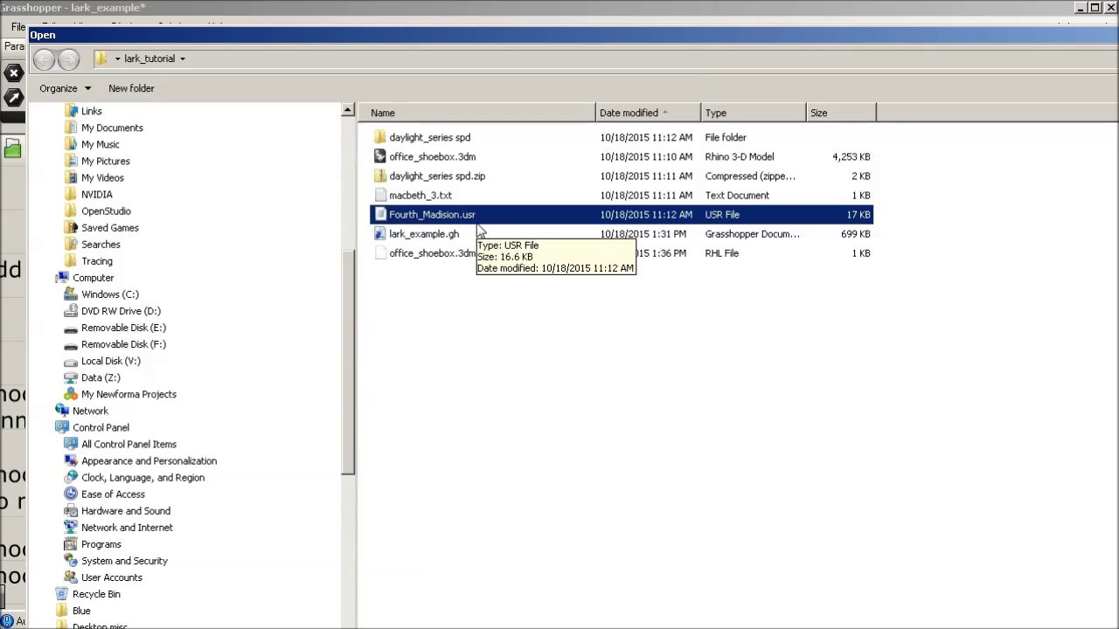
{"action": "left_click_drag", "start_coordinate": [785, 35], "coordinate": [772, 16]}
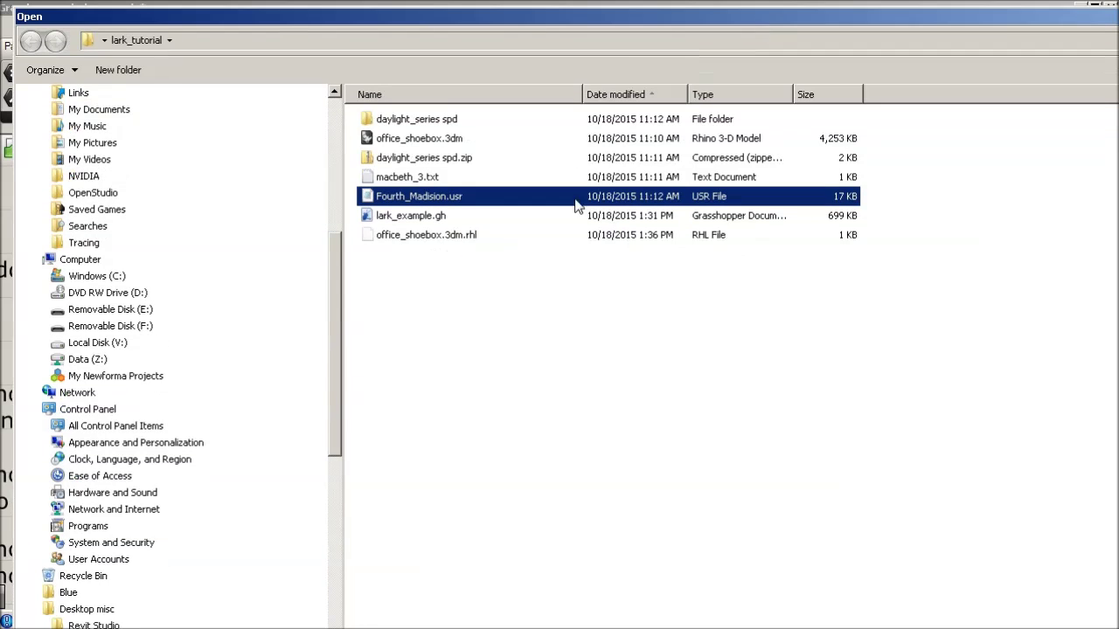
{"action": "double_click", "coordinate": [576, 201]}
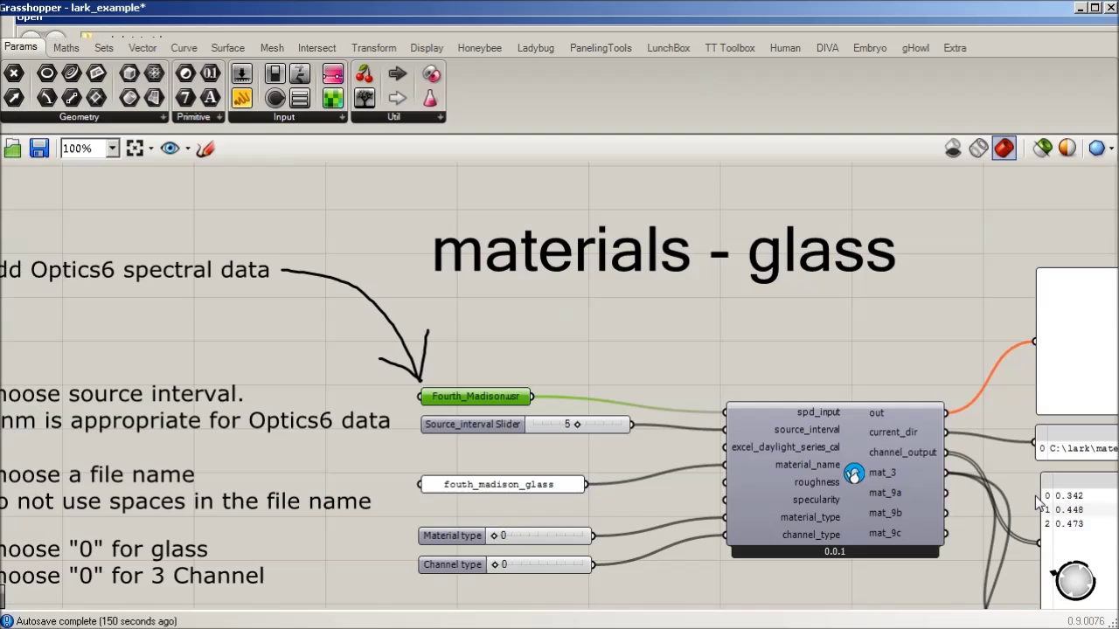
{"action": "left_click", "coordinate": [493, 347]}
- Review the glass component's spectral data, source interval and material name inputs against the notes beside them
{"action": "left_click_drag", "start_coordinate": [502, 334], "coordinate": [584, 342]}
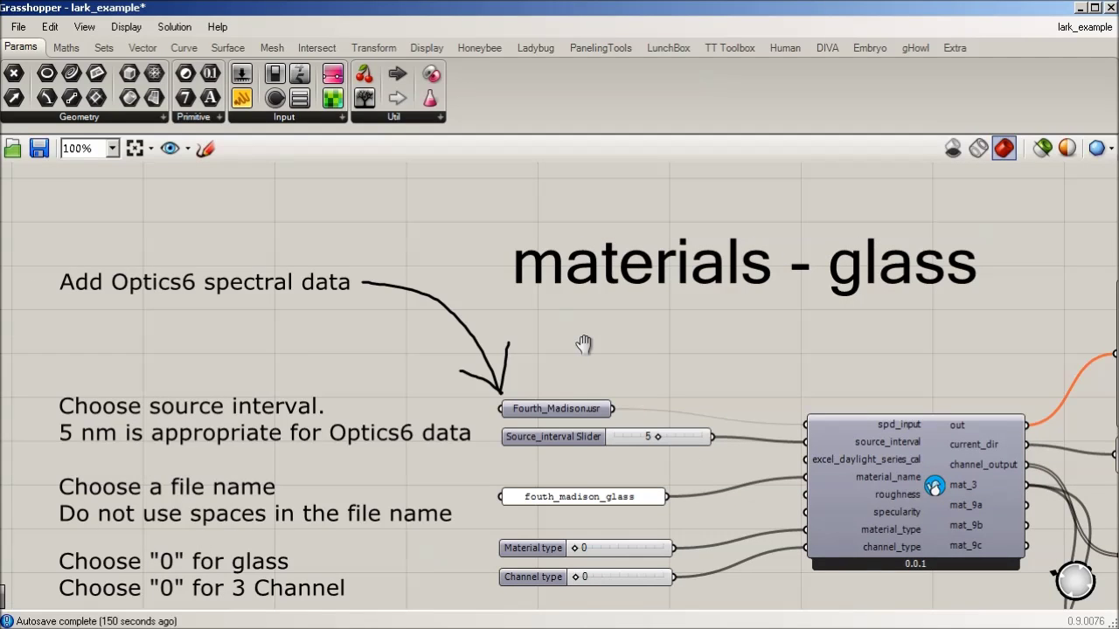
{"action": "left_click_drag", "start_coordinate": [221, 317], "coordinate": [198, 239]}
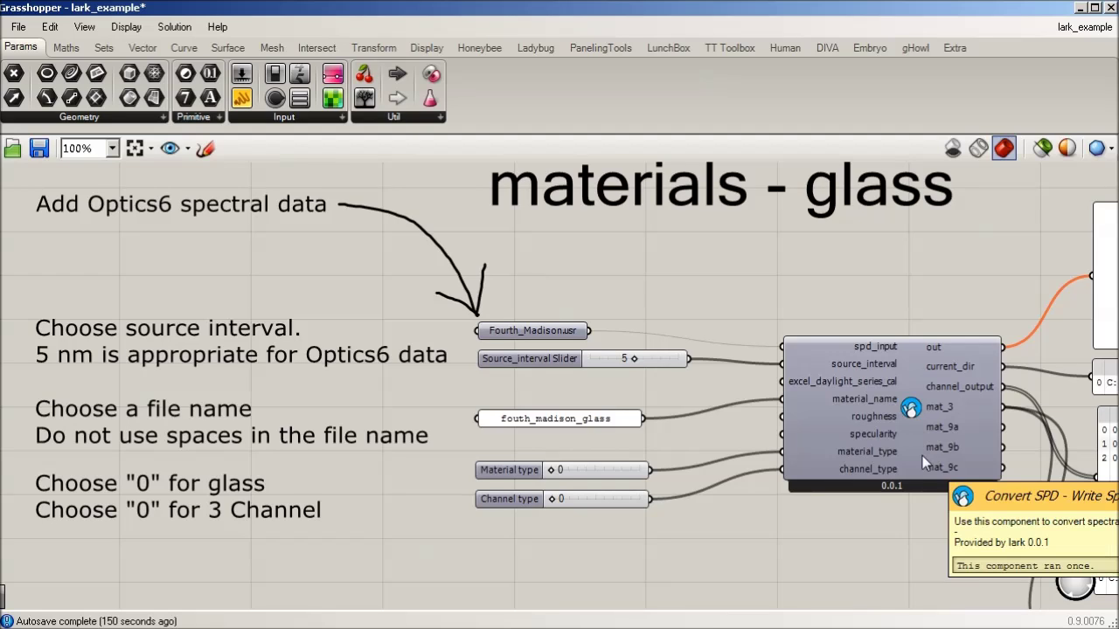
{"action": "left_click", "coordinate": [533, 325]}
{"action": "left_click", "coordinate": [584, 362]}
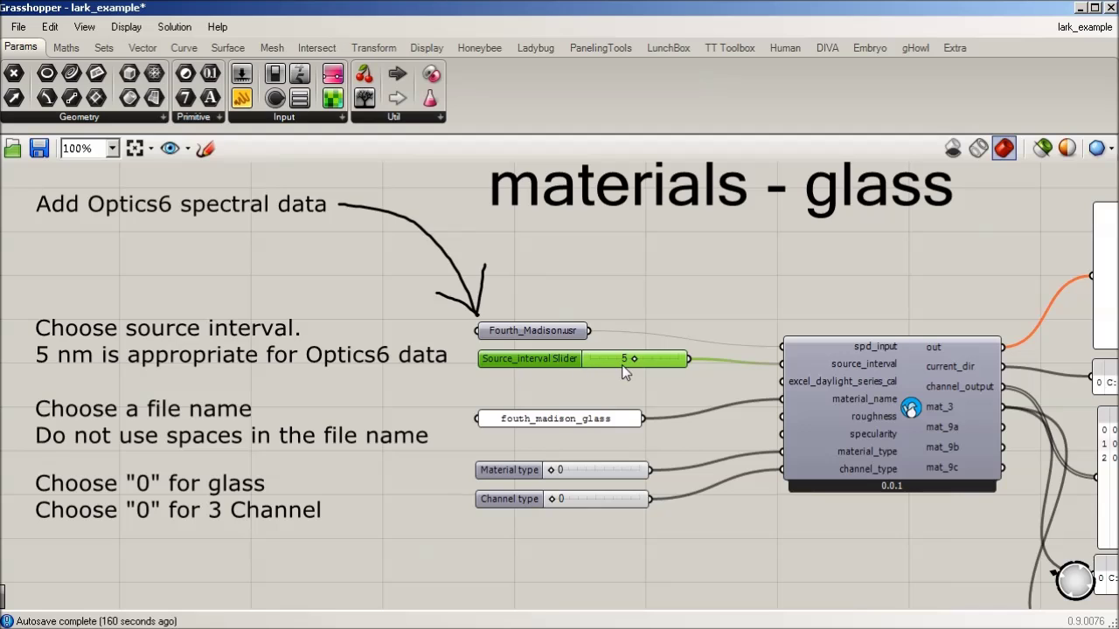
{"action": "left_click_drag", "start_coordinate": [711, 317], "coordinate": [710, 266]}
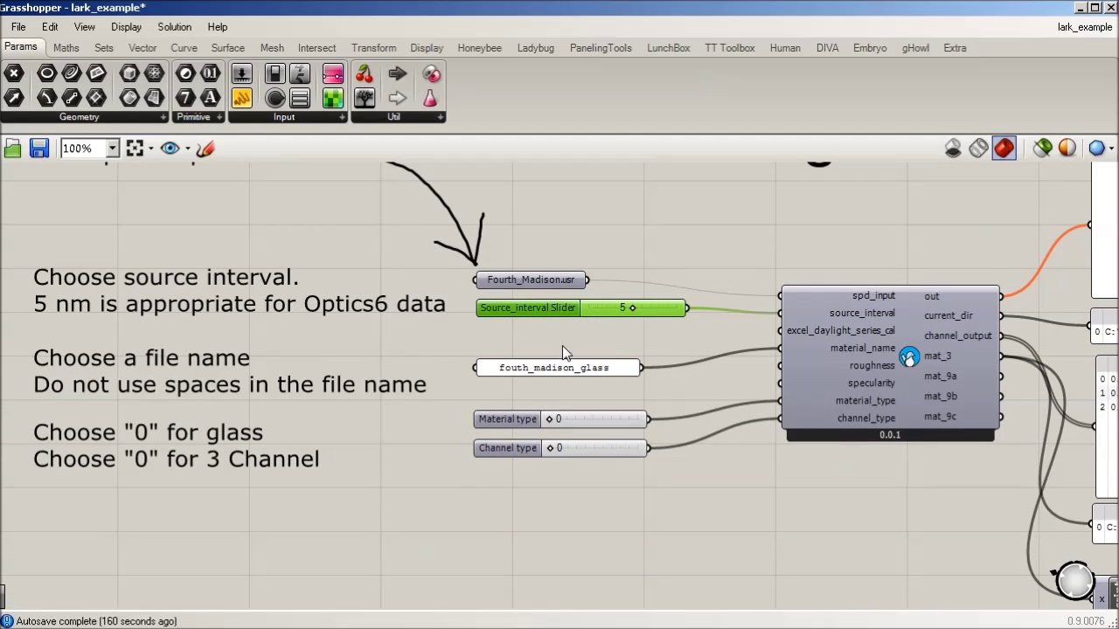
{"action": "scroll", "coordinate": [562, 345], "scroll_direction": "down", "scroll_amount": 1}
{"action": "left_click", "coordinate": [606, 335]}
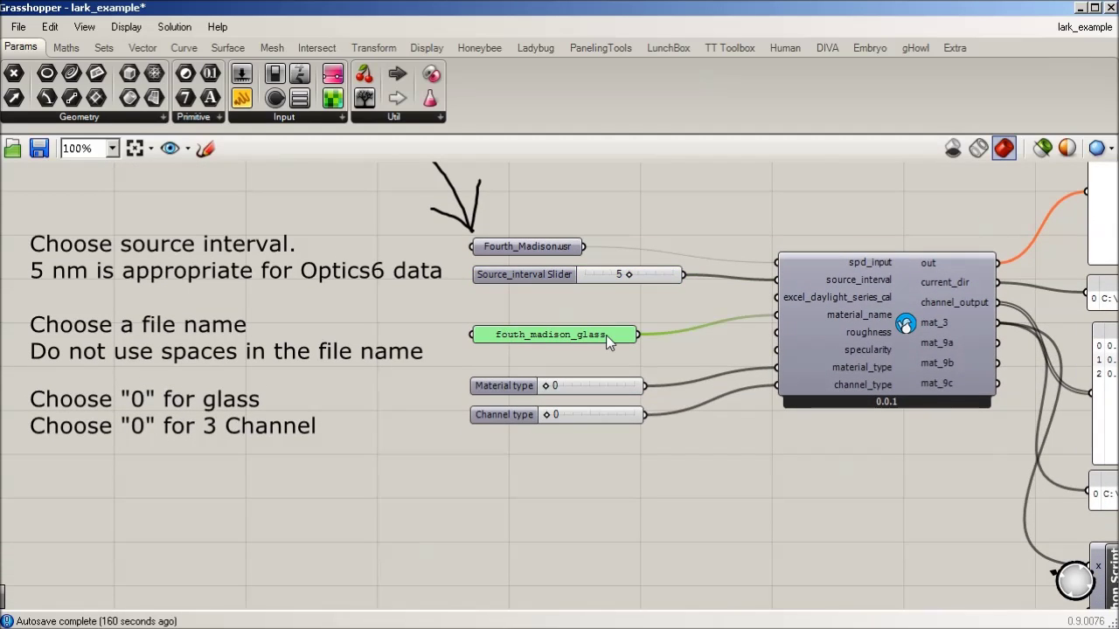
- Check the Material type and Channel type sliders against the descriptions of the component's material_type and channel_type inputs
{"action": "left_click_drag", "start_coordinate": [673, 433], "coordinate": [642, 396]}
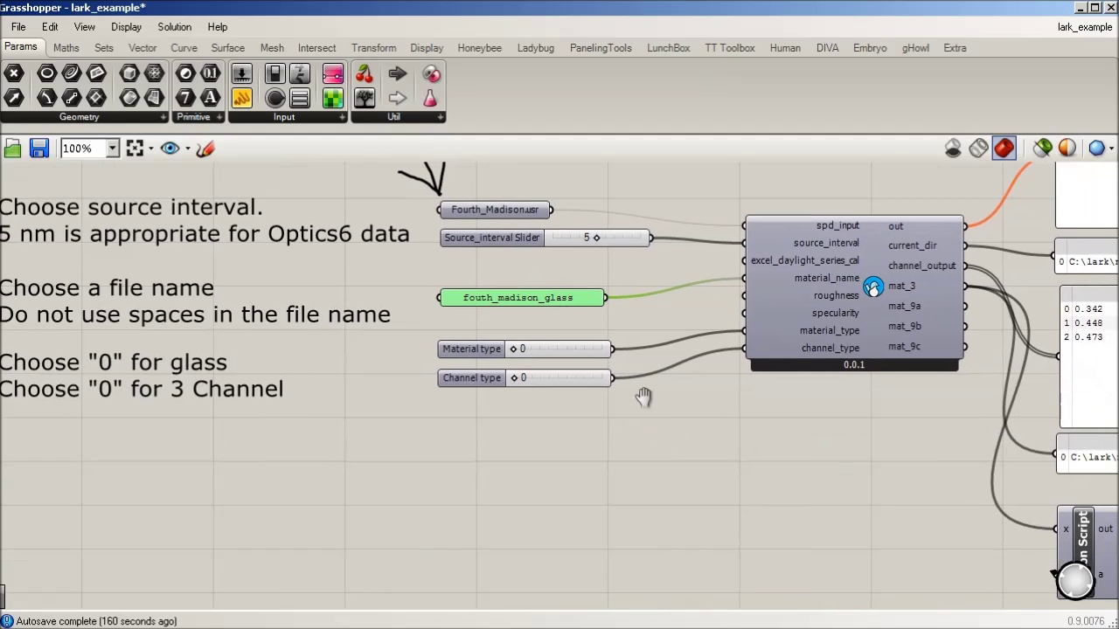
{"action": "left_click", "coordinate": [497, 354]}
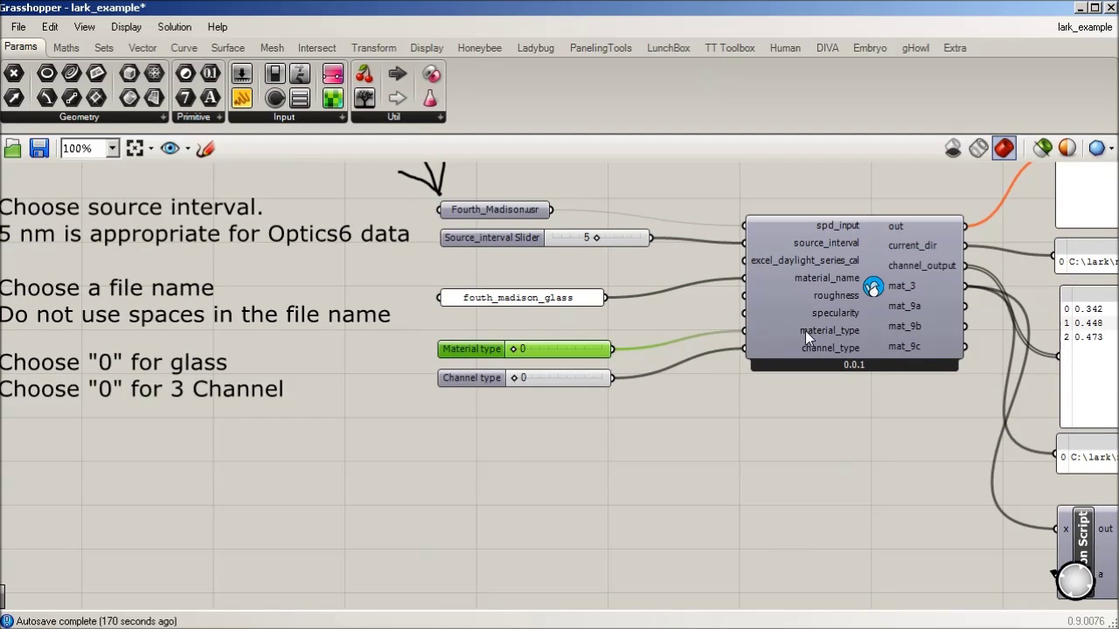
{"action": "mouse_move", "coordinate": [805, 330]}
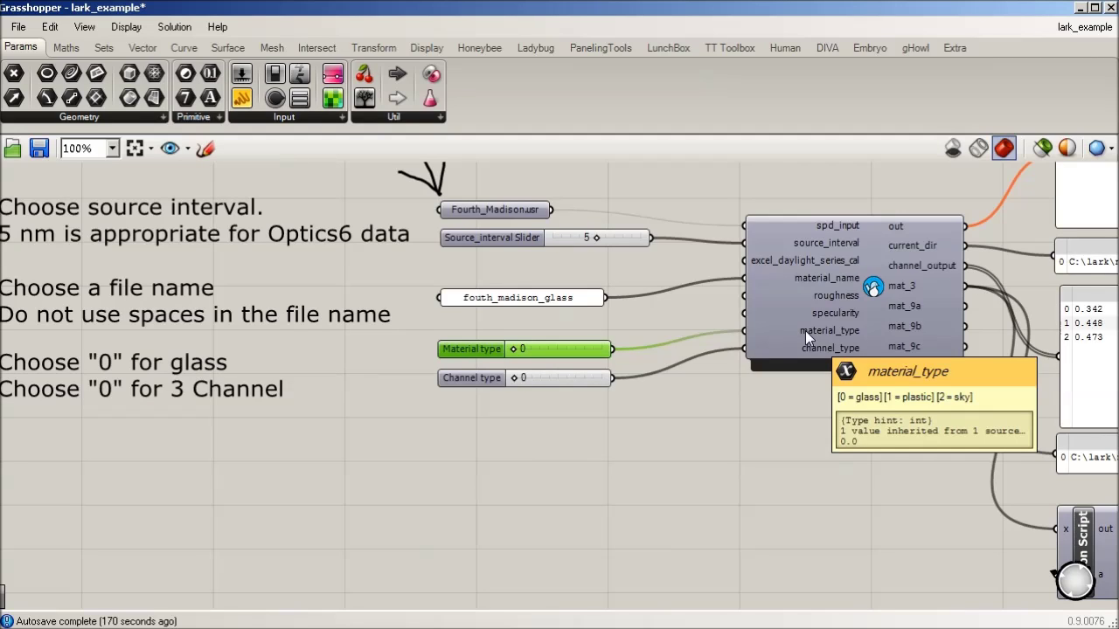
{"action": "left_click", "coordinate": [516, 380]}
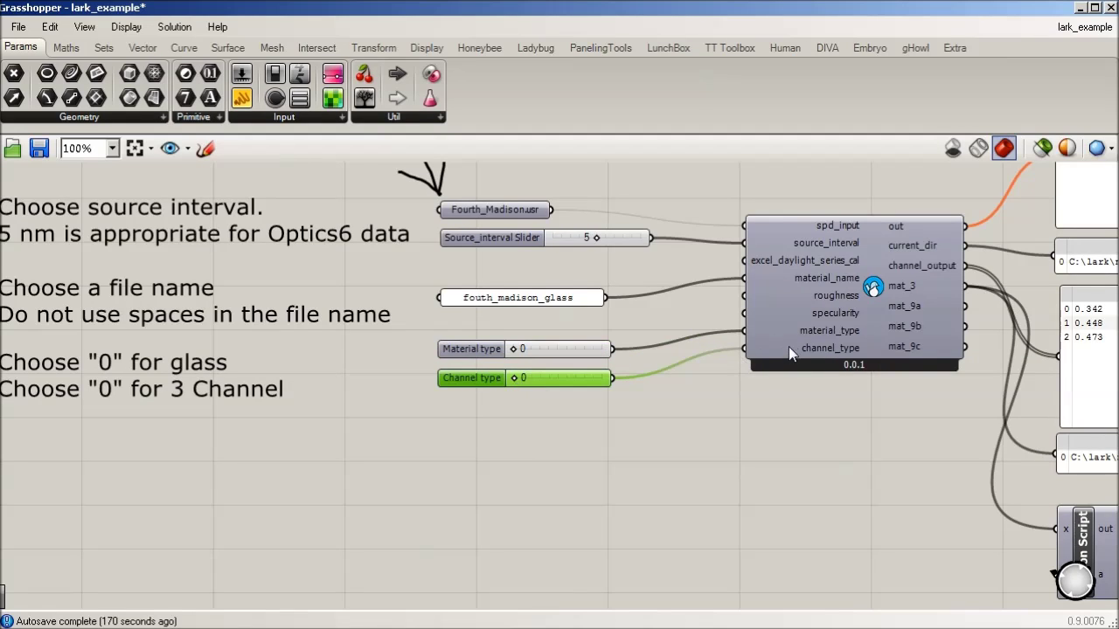
{"action": "mouse_move", "coordinate": [818, 345]}
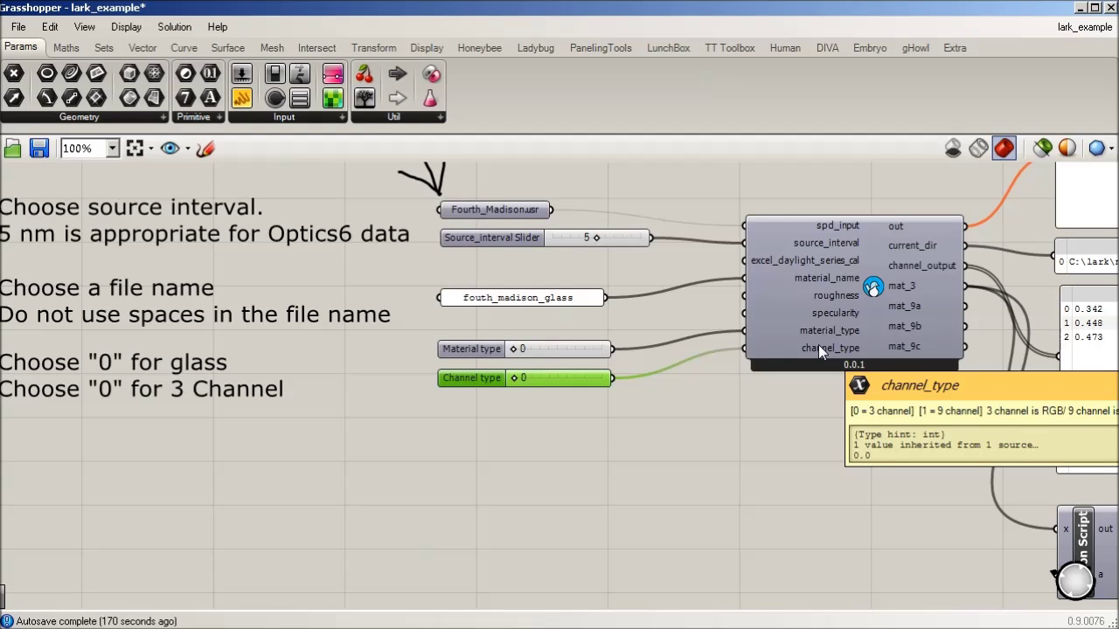
- Inspect the glass component's outputs, including the mat_9a description and the channel_output values panel
{"action": "left_click", "coordinate": [775, 424]}
{"action": "left_click_drag", "start_coordinate": [779, 423], "coordinate": [494, 399]}
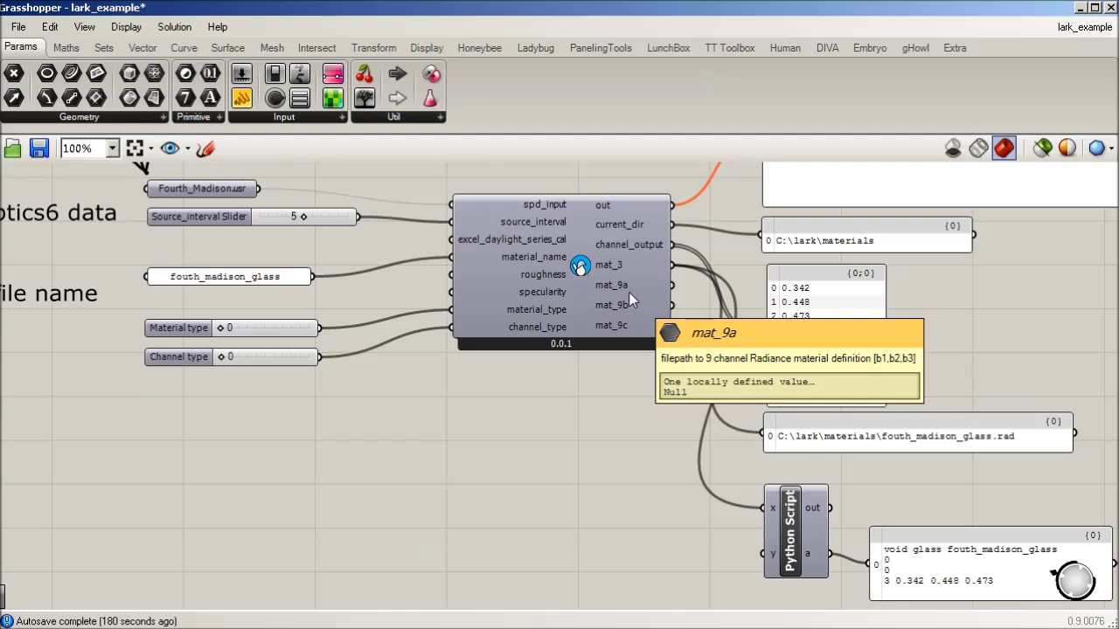
{"action": "left_click", "coordinate": [821, 320]}
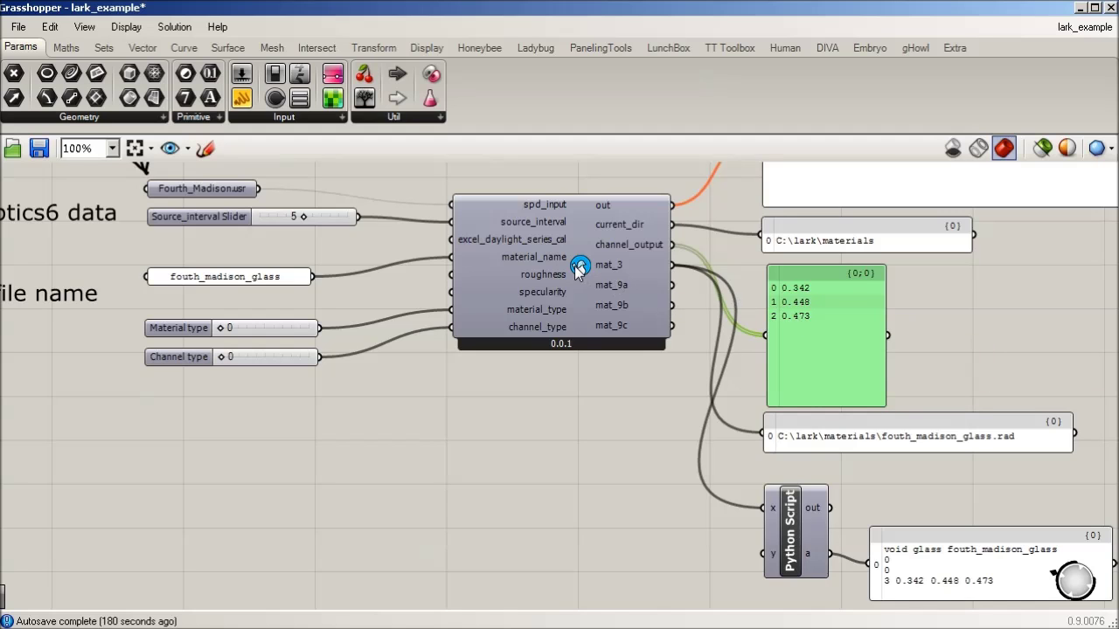
- Open the glass component's Python source and search it for "transmi"
{"action": "left_click", "coordinate": [579, 272]}
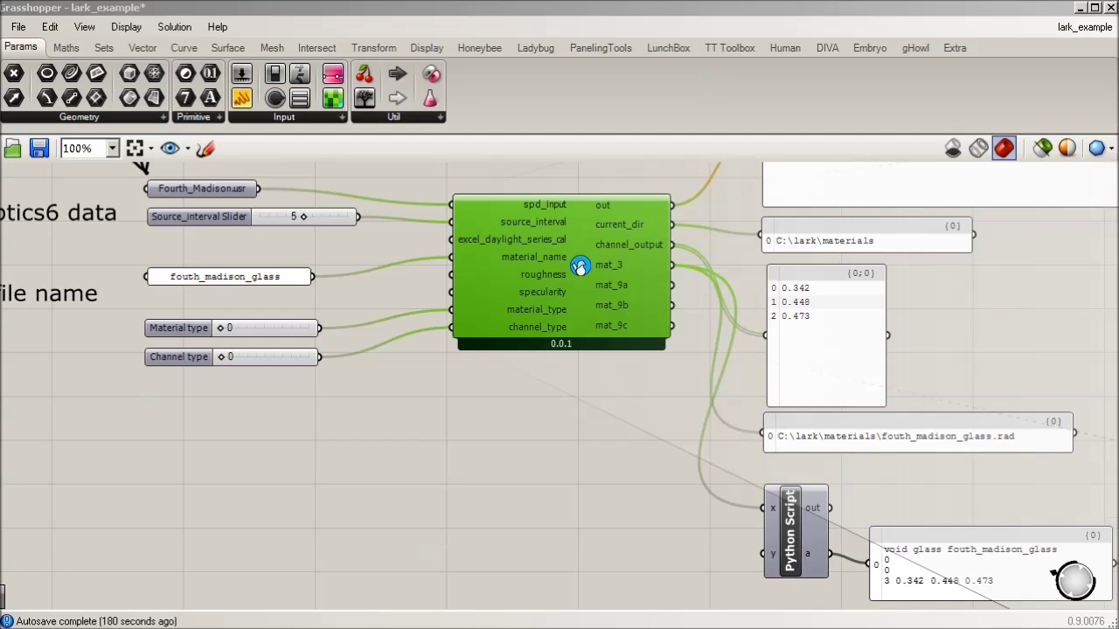
{"action": "double_click", "coordinate": [579, 266]}
{"action": "key", "text": "ctrl+f"}
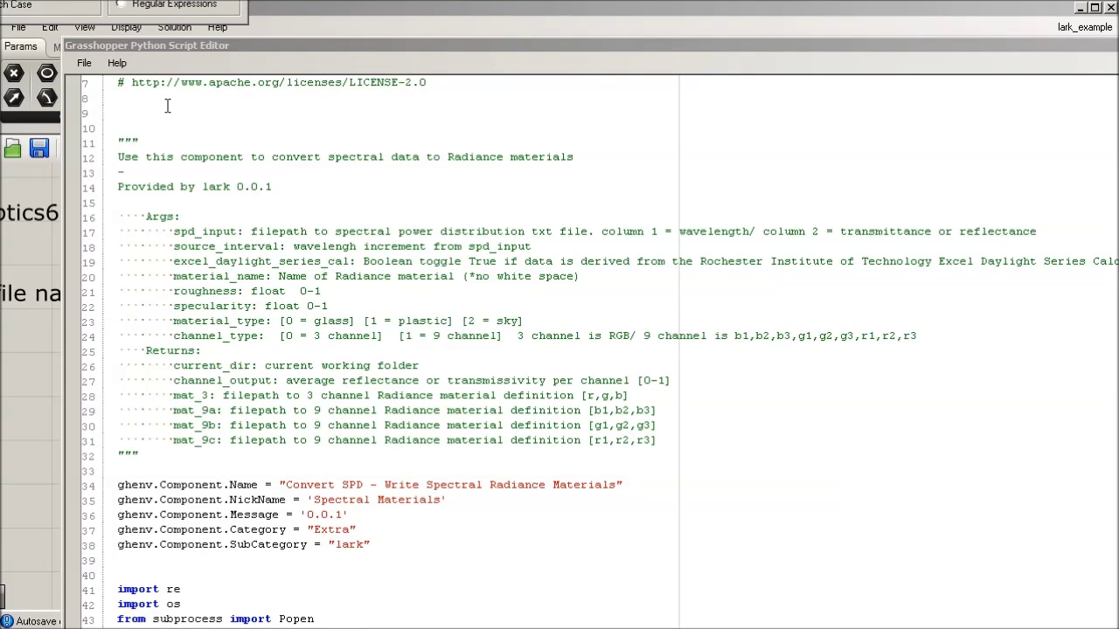
{"action": "type", "text": "transmi"}
{"action": "key", "text": "Return"}
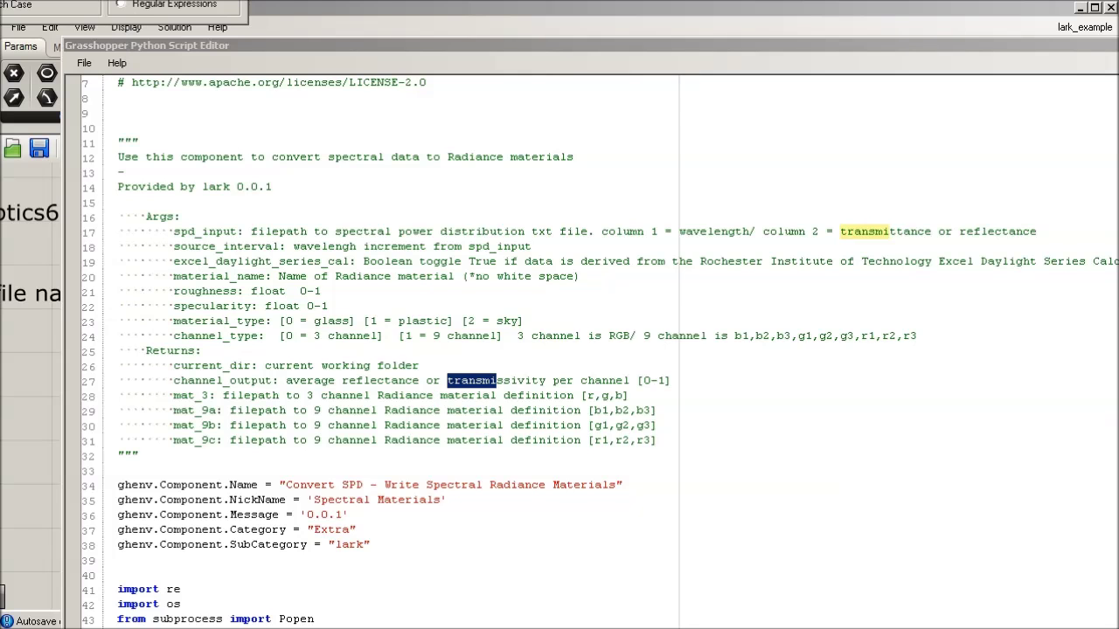
{"action": "key", "text": "Return"}
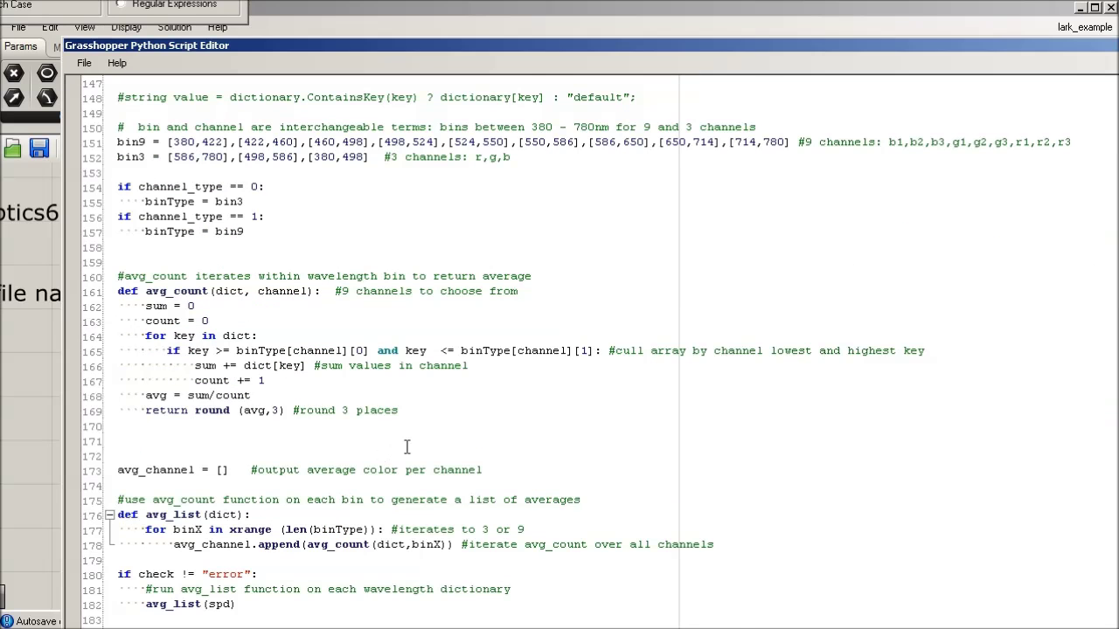
- Highlight the glazing_transmissivity function with its comment and examine the transmittance-to-transmissivity formula
{"action": "scroll", "coordinate": [404, 446], "scroll_direction": "down", "scroll_amount": 5}
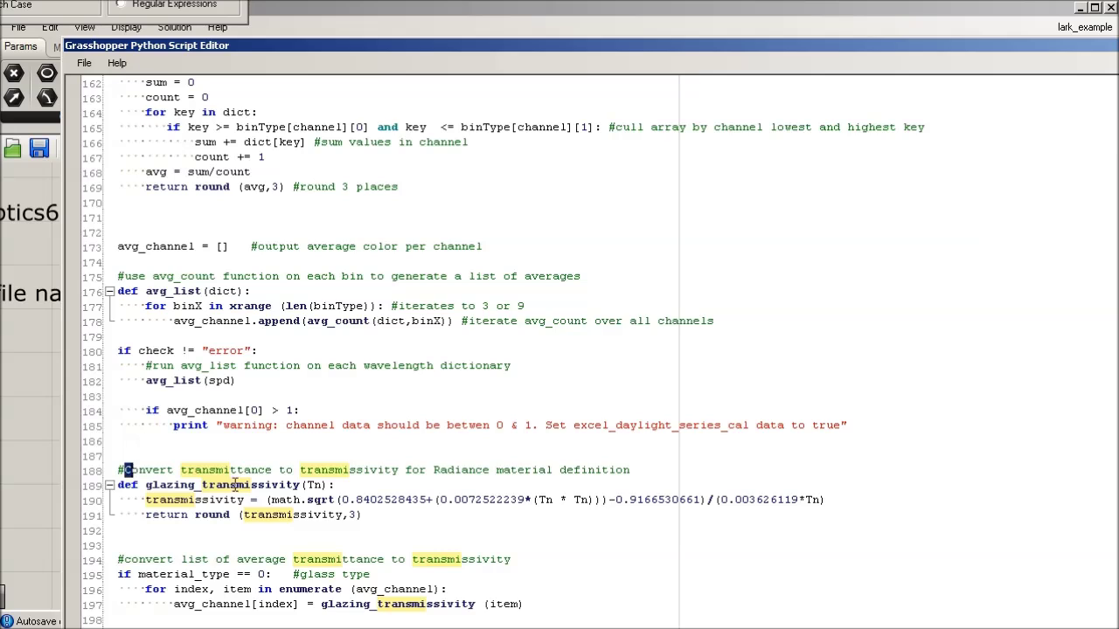
{"action": "left_click_drag", "start_coordinate": [124, 471], "coordinate": [380, 514]}
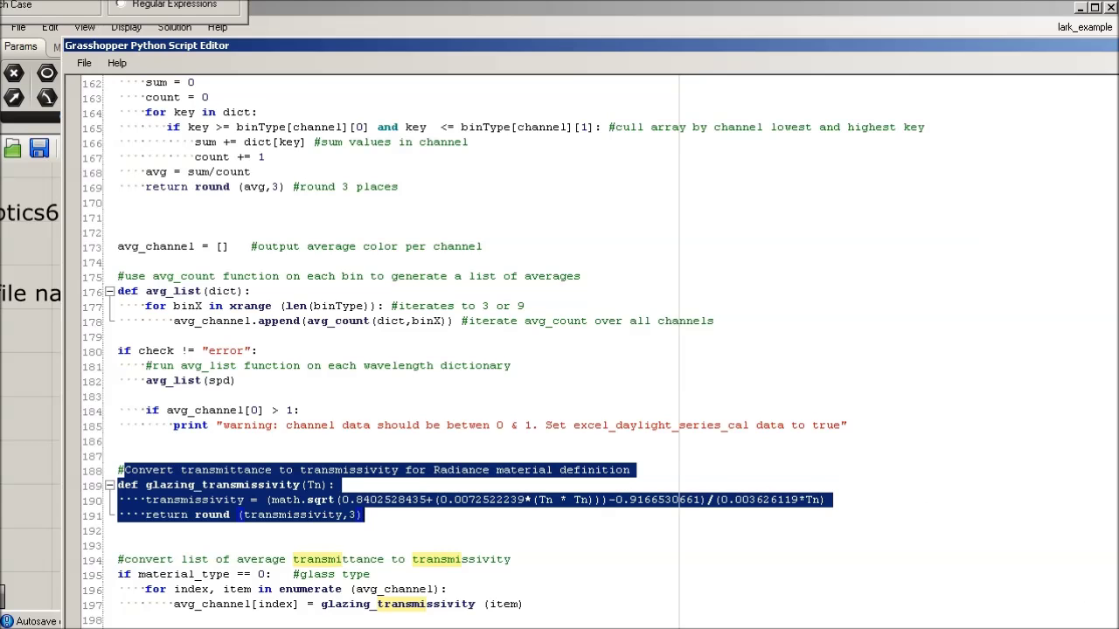
{"action": "left_click_drag", "start_coordinate": [560, 45], "coordinate": [462, 37]}
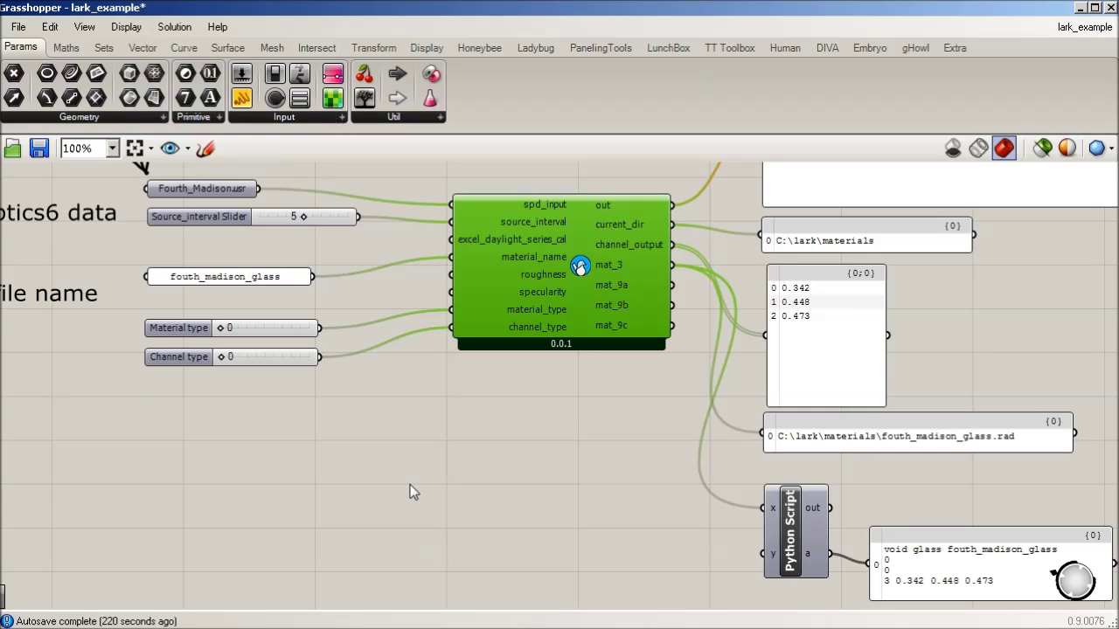
- Leave the component's source code and review the glass component's material_type description and outputs
{"action": "left_click", "coordinate": [410, 484]}
{"action": "left_click_drag", "start_coordinate": [595, 423], "coordinate": [425, 441]}
{"action": "right_click", "coordinate": [425, 440]}
{"action": "left_click", "coordinate": [417, 408]}
{"action": "mouse_move", "coordinate": [353, 334]}
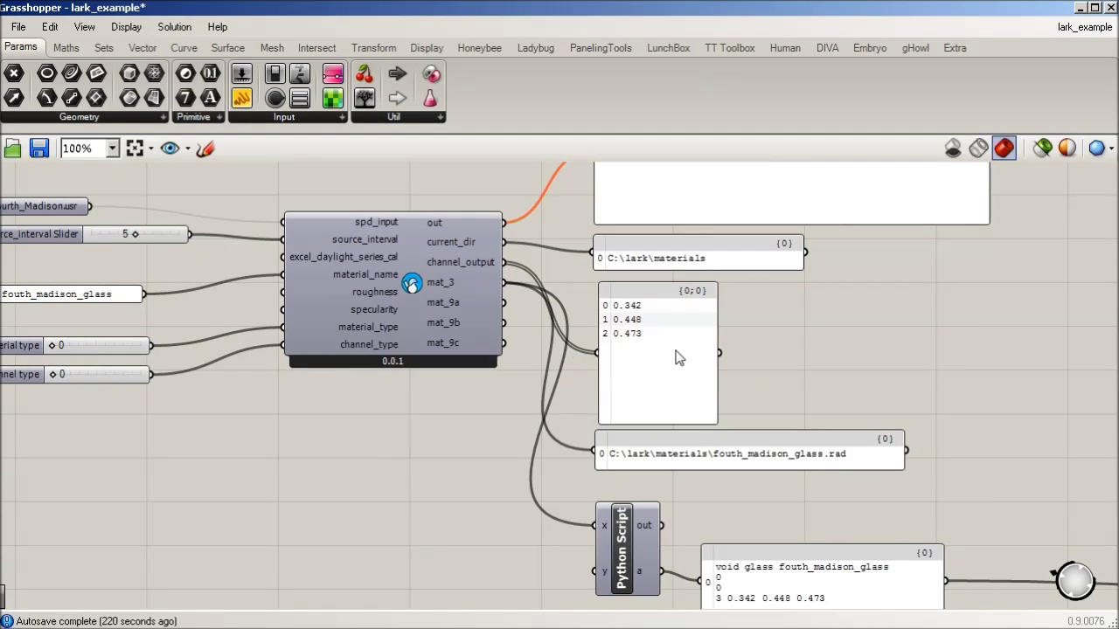
{"action": "left_click_drag", "start_coordinate": [350, 428], "coordinate": [458, 411]}
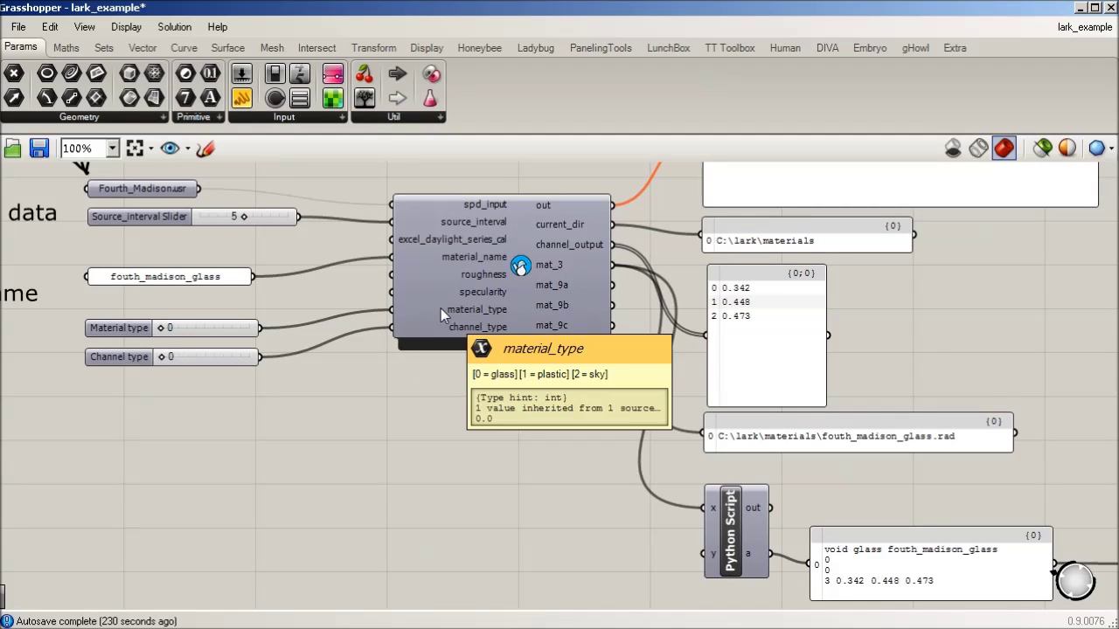
{"action": "left_click_drag", "start_coordinate": [507, 399], "coordinate": [385, 369]}
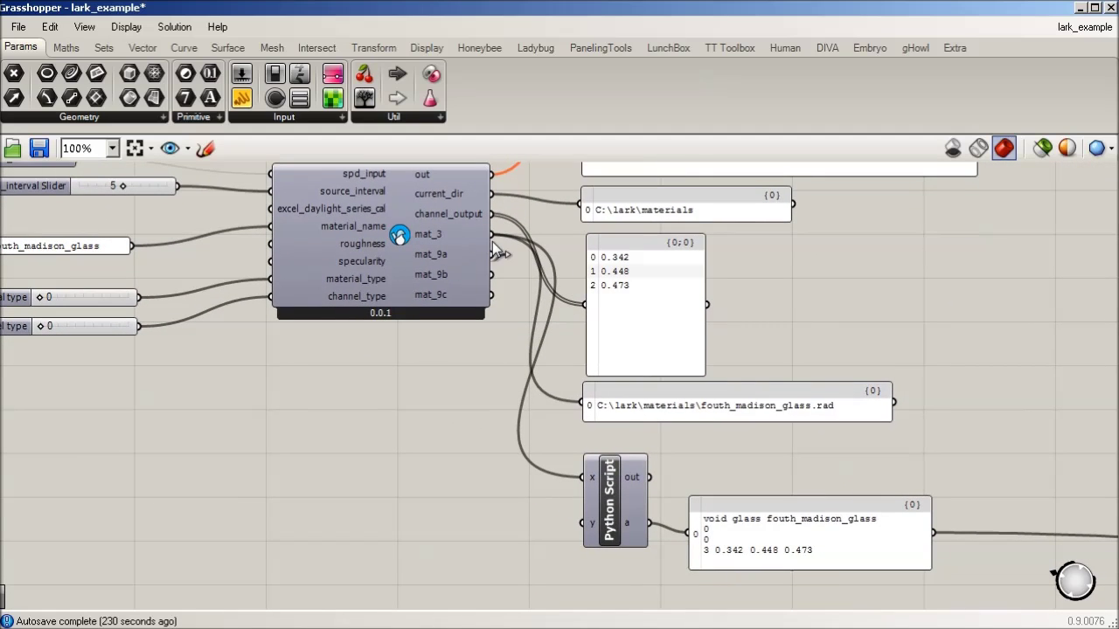
- Examine the panel with the glass .rad file path and move the glass definition panel closer to the Python Script component
{"action": "left_click", "coordinate": [673, 413]}
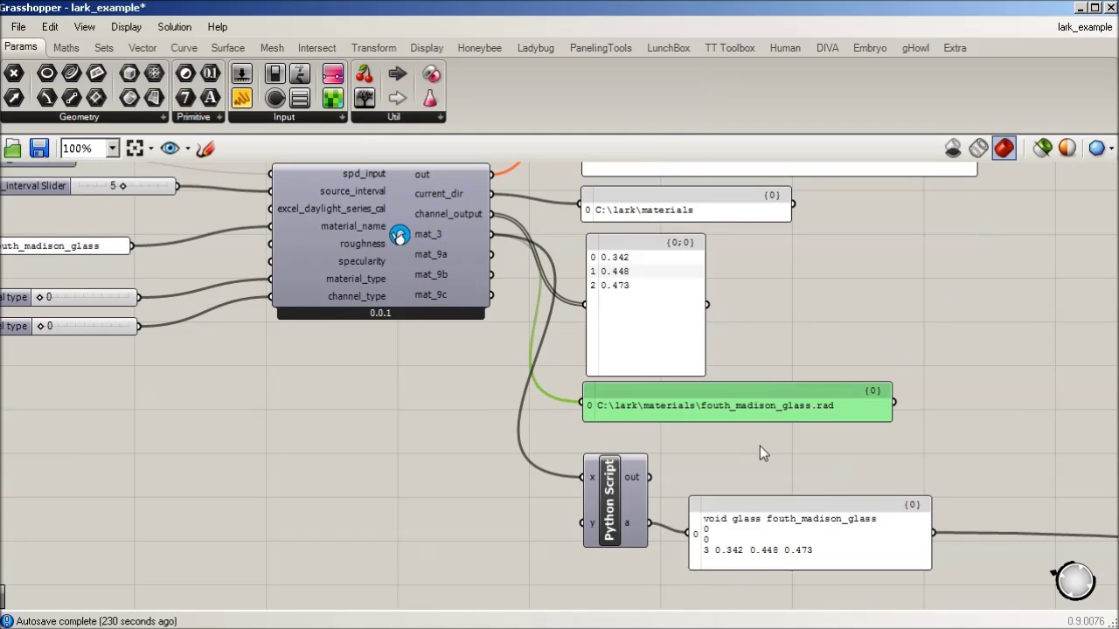
{"action": "left_click_drag", "start_coordinate": [806, 450], "coordinate": [706, 387]}
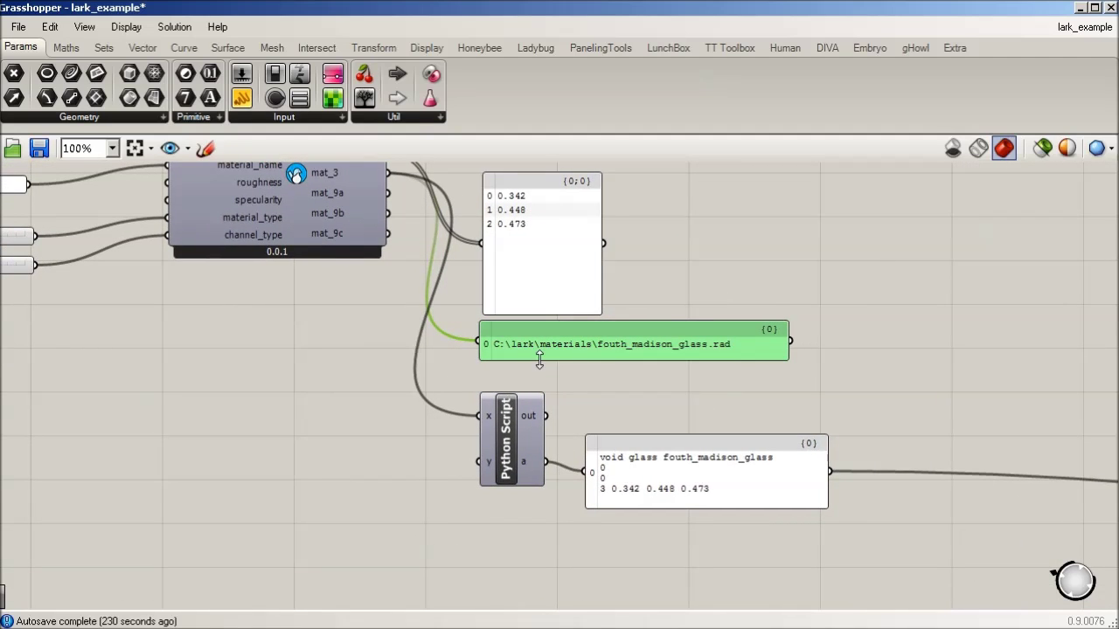
{"action": "left_click_drag", "start_coordinate": [695, 465], "coordinate": [679, 442]}
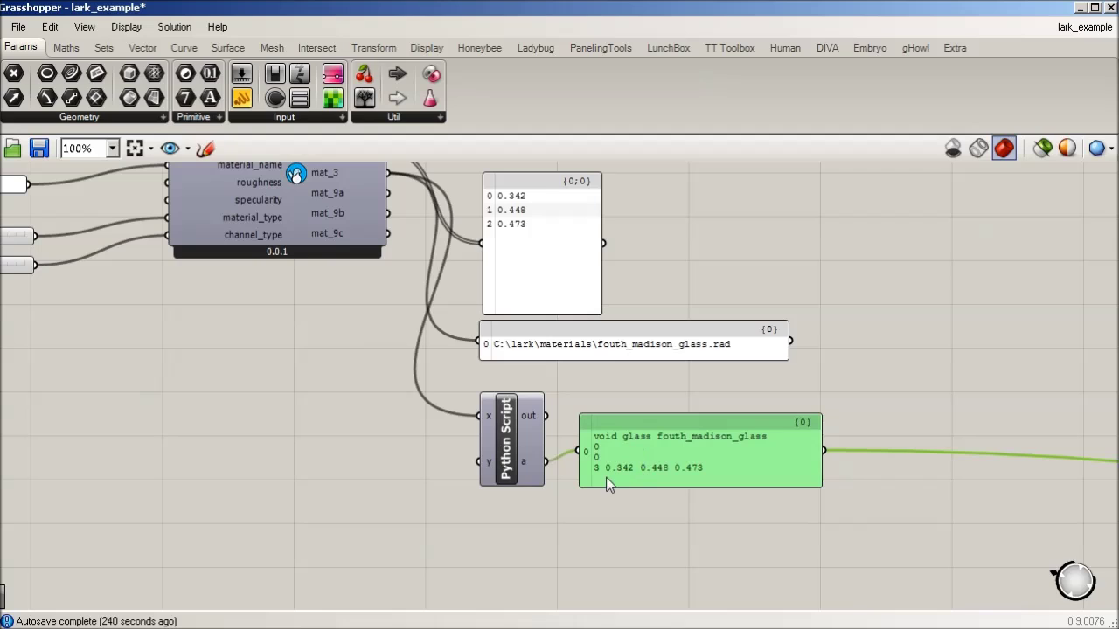
{"action": "scroll", "coordinate": [656, 453], "scroll_direction": "up", "scroll_amount": 1}
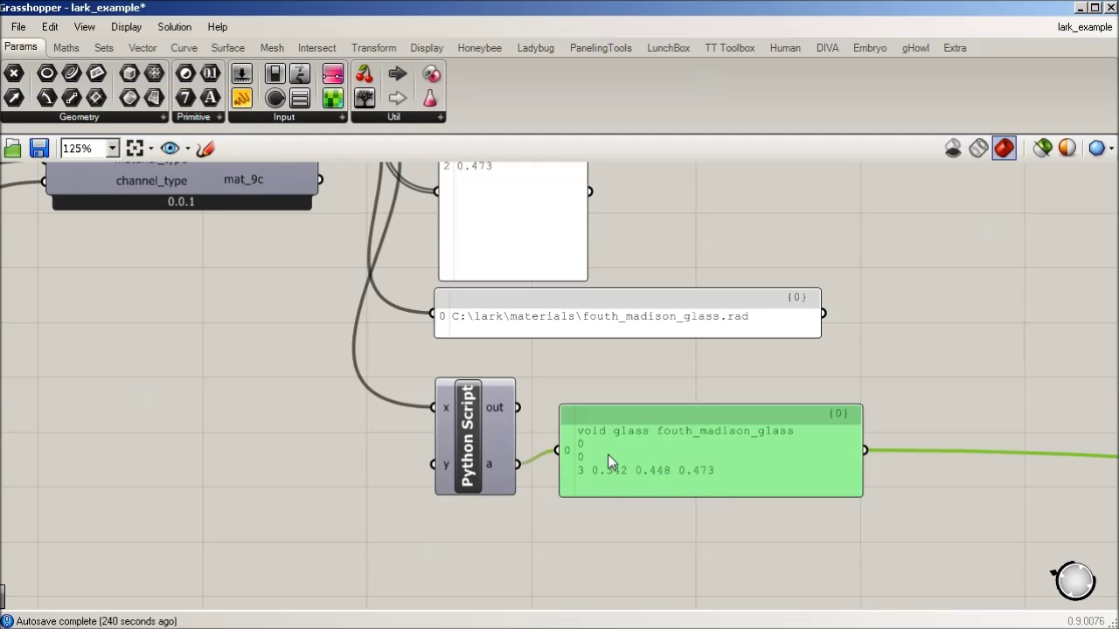
- Examine the Sky Component section and its Step 1 notes on parsing sky channels with the material component
{"action": "scroll", "coordinate": [563, 476], "scroll_direction": "down", "scroll_amount": 6}
{"action": "scroll", "coordinate": [563, 476], "scroll_direction": "down", "scroll_amount": 2}
{"action": "left_click_drag", "start_coordinate": [680, 442], "coordinate": [357, 334]}
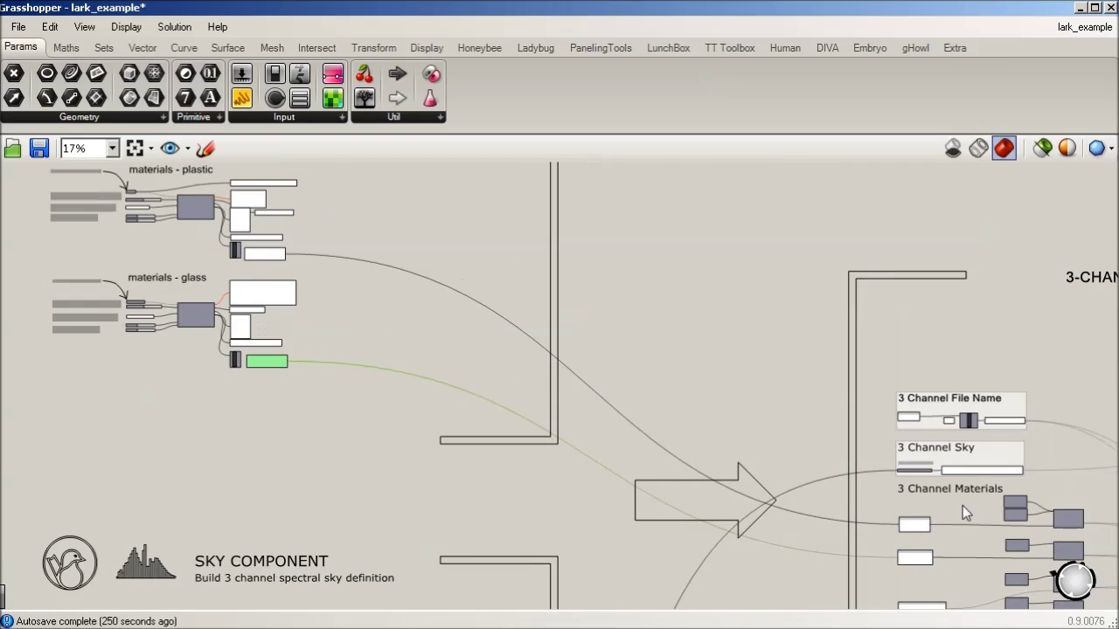
{"action": "left_click_drag", "start_coordinate": [382, 390], "coordinate": [512, 230]}
{"action": "left_click_drag", "start_coordinate": [399, 487], "coordinate": [645, 304]}
{"action": "left_click_drag", "start_coordinate": [697, 393], "coordinate": [692, 355]}
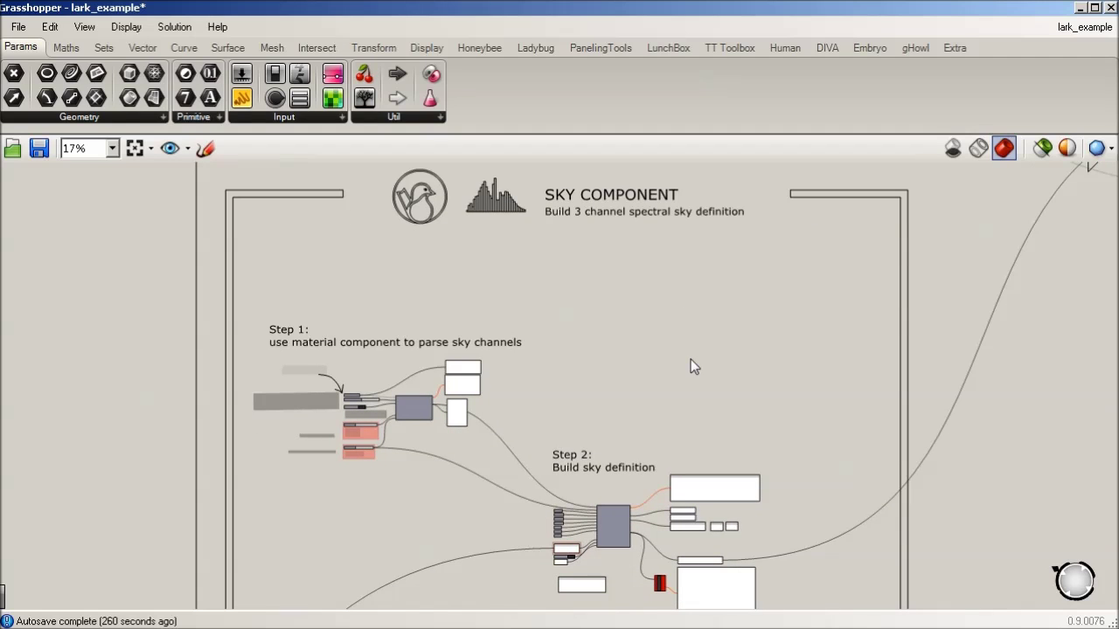
{"action": "left_click_drag", "start_coordinate": [624, 444], "coordinate": [636, 394]}
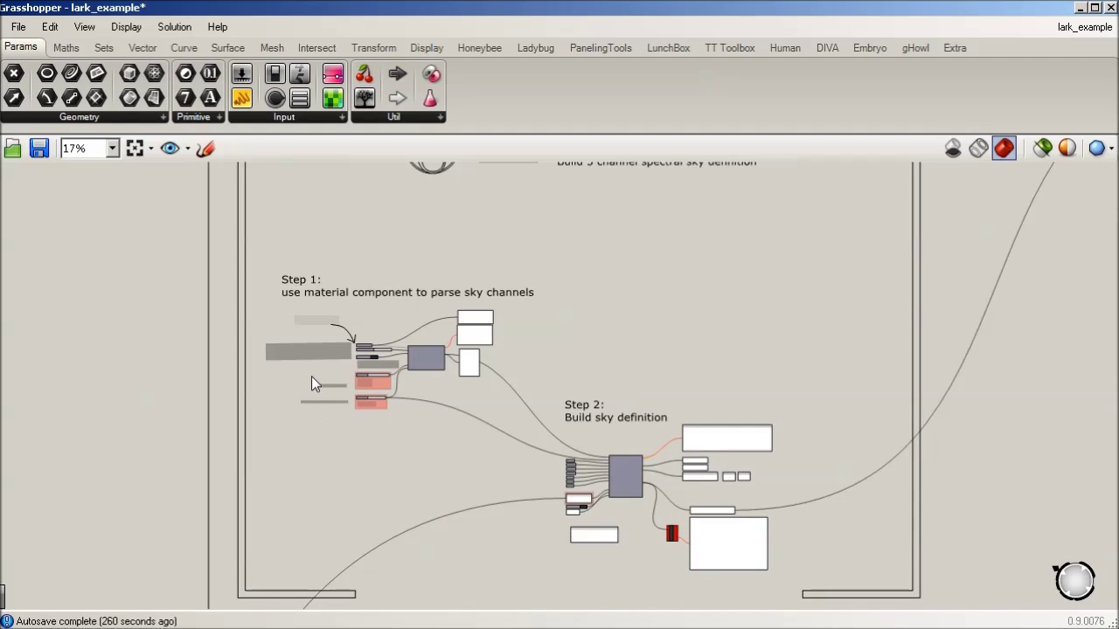
{"action": "scroll", "coordinate": [312, 382], "scroll_direction": "up", "scroll_amount": 1}
{"action": "scroll", "coordinate": [417, 278], "scroll_direction": "up", "scroll_amount": 2}
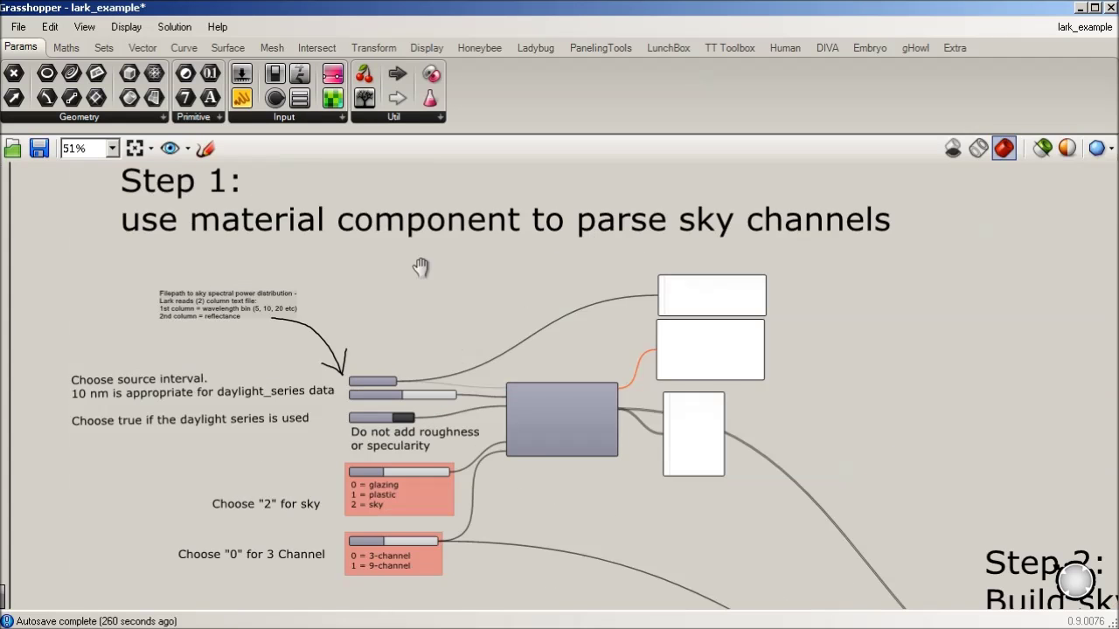
{"action": "left_click_drag", "start_coordinate": [420, 267], "coordinate": [465, 280]}
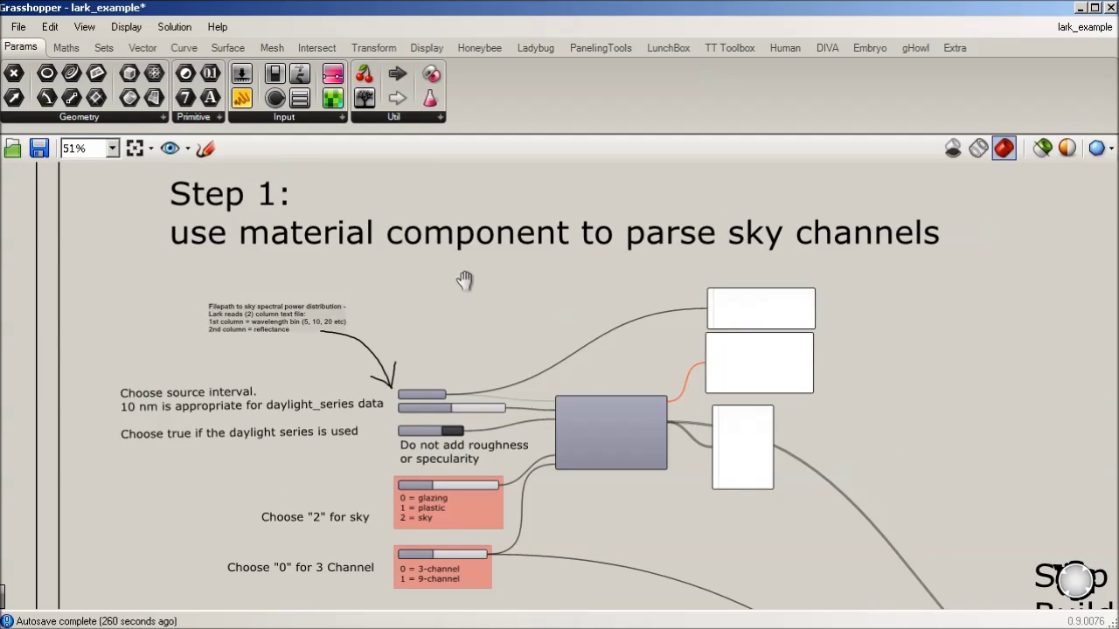
{"action": "scroll", "coordinate": [602, 454], "scroll_direction": "up", "scroll_amount": 2}
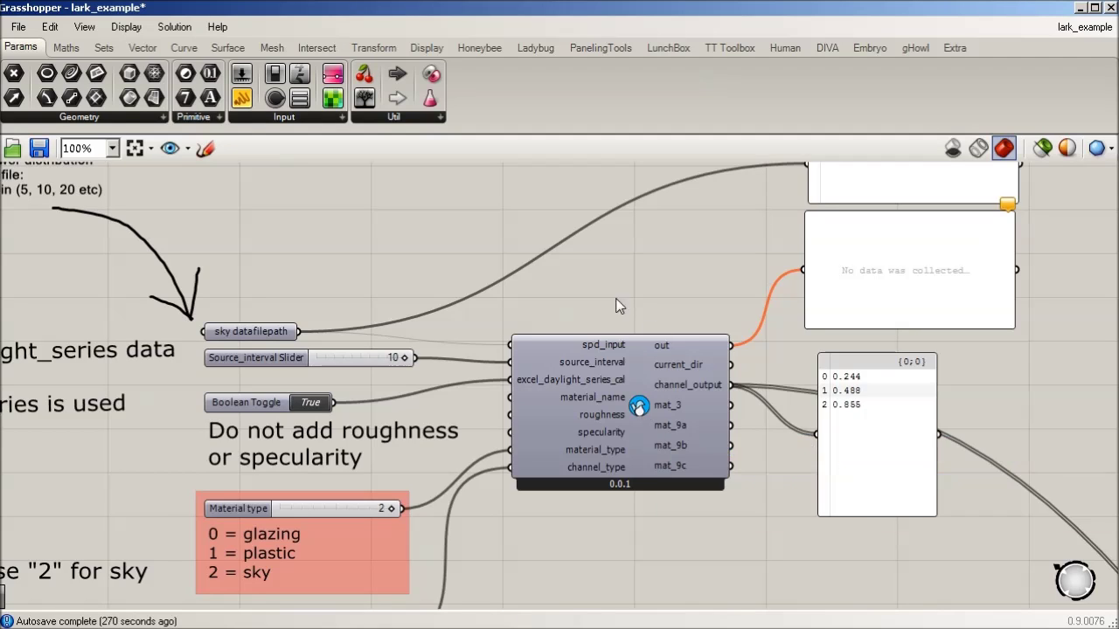
- Set the sky data filepath to 5000k_spd.txt from the nested daylight_series spd folder in lark_tutorial
{"action": "left_click_drag", "start_coordinate": [603, 299], "coordinate": [652, 280]}
{"action": "left_click", "coordinate": [287, 312]}
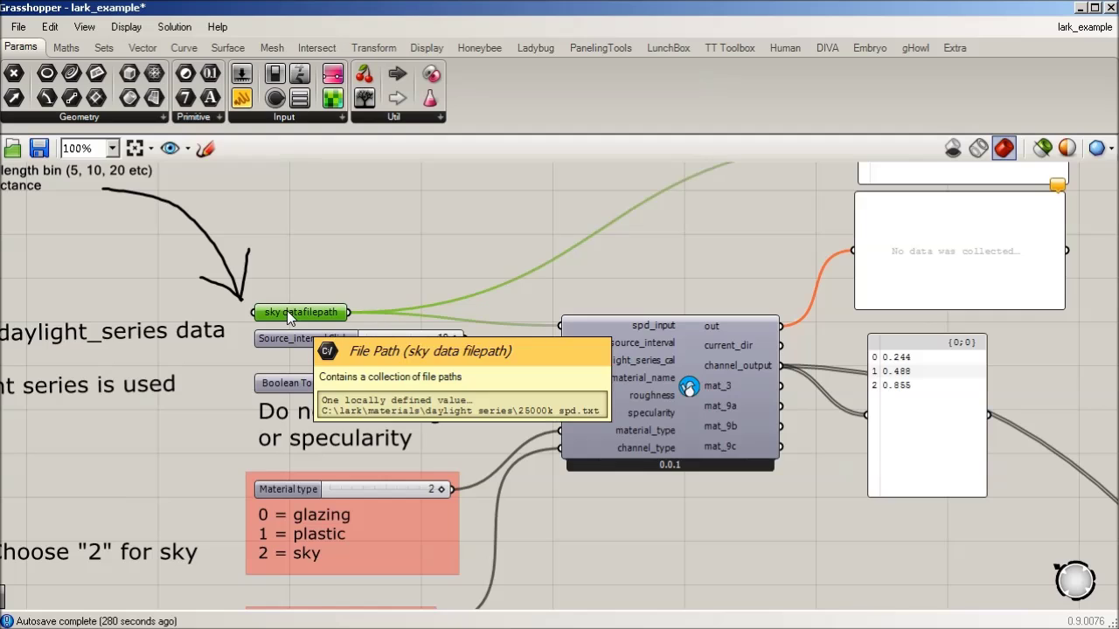
{"action": "right_click", "coordinate": [287, 310]}
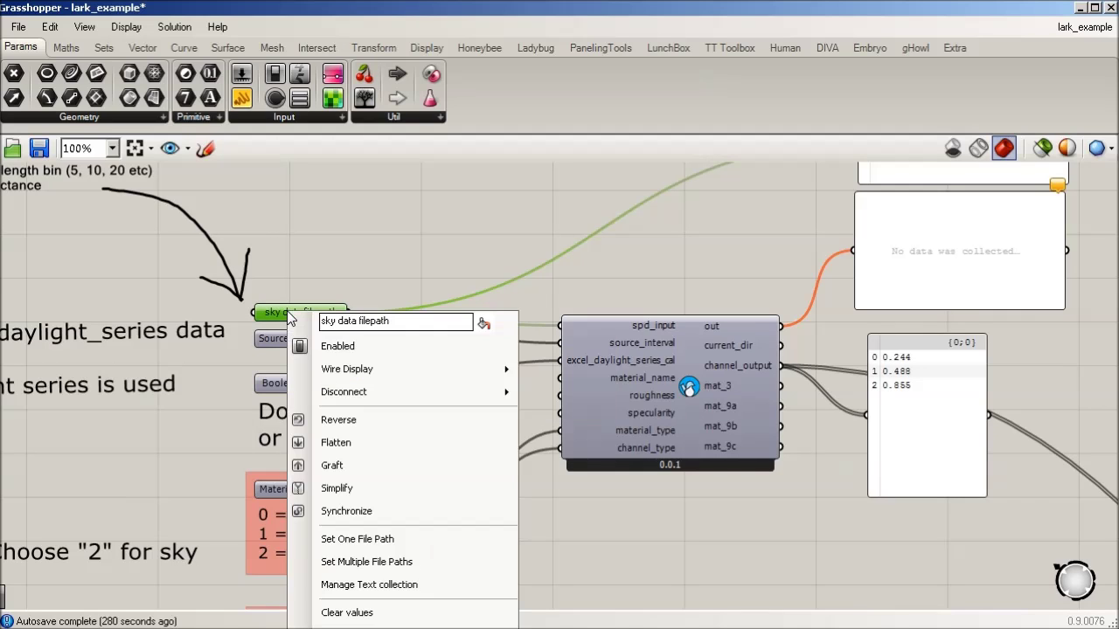
{"action": "left_click", "coordinate": [354, 538]}
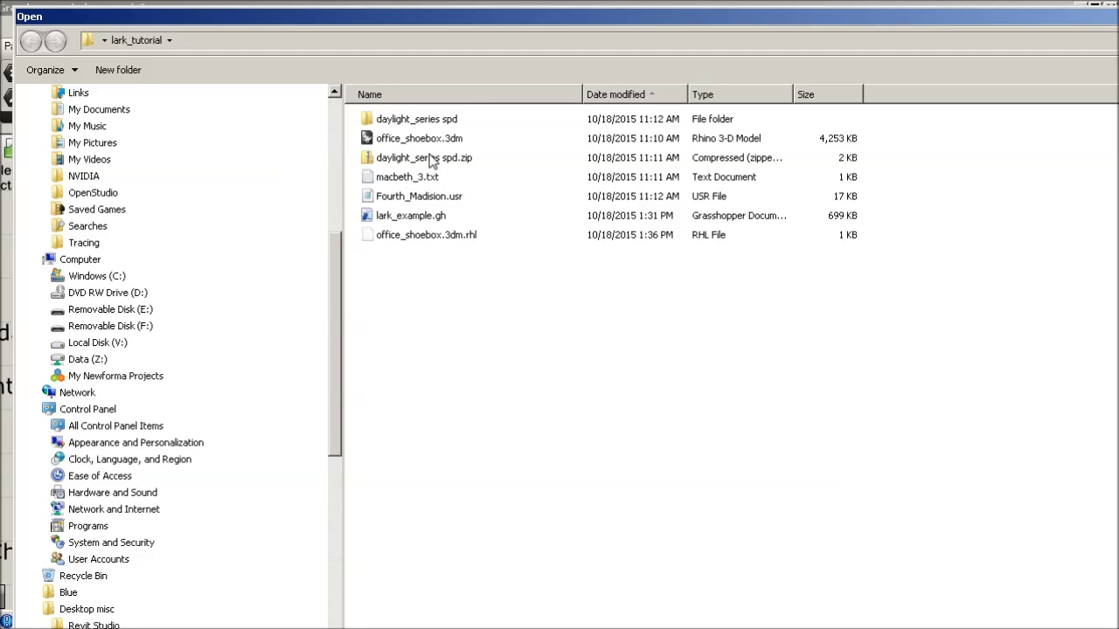
{"action": "left_click", "coordinate": [419, 125]}
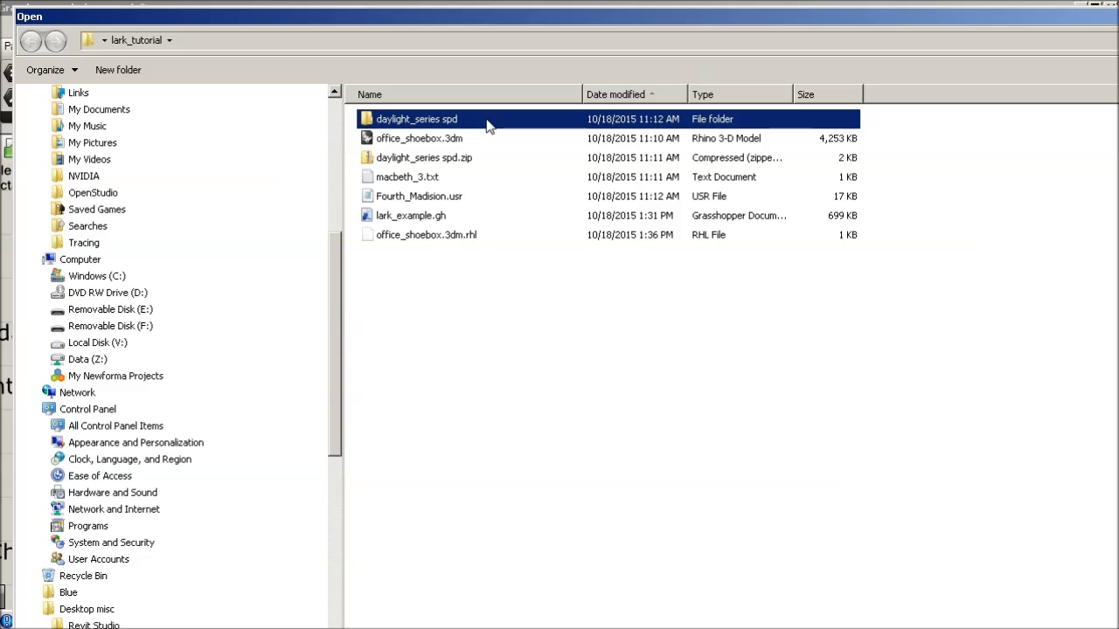
{"action": "double_click", "coordinate": [422, 124]}
{"action": "double_click", "coordinate": [422, 124]}
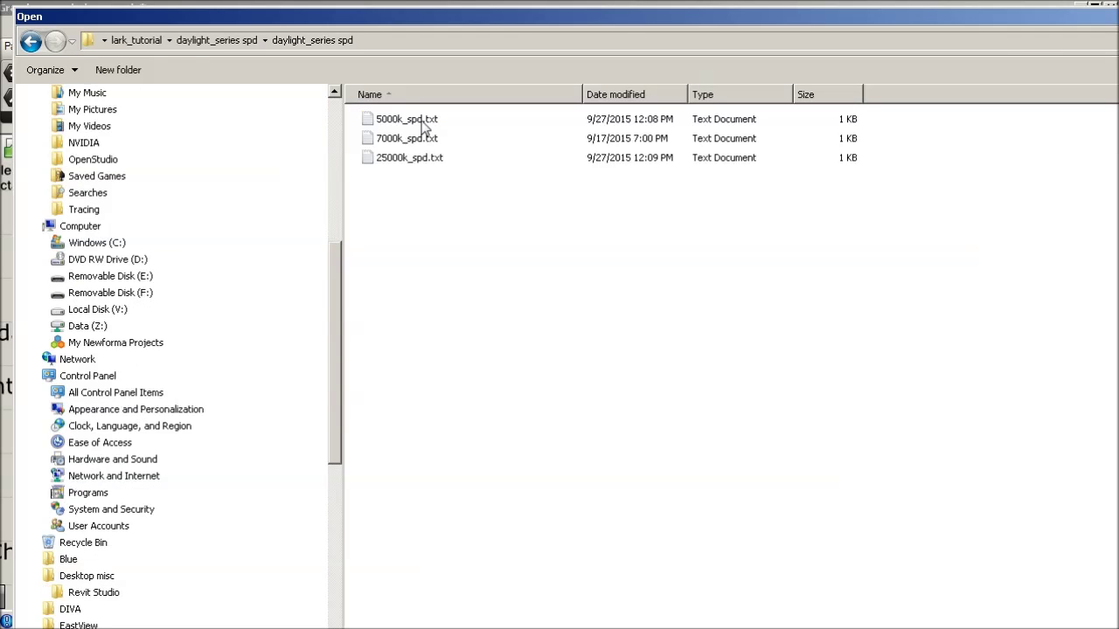
{"action": "left_click", "coordinate": [398, 124]}
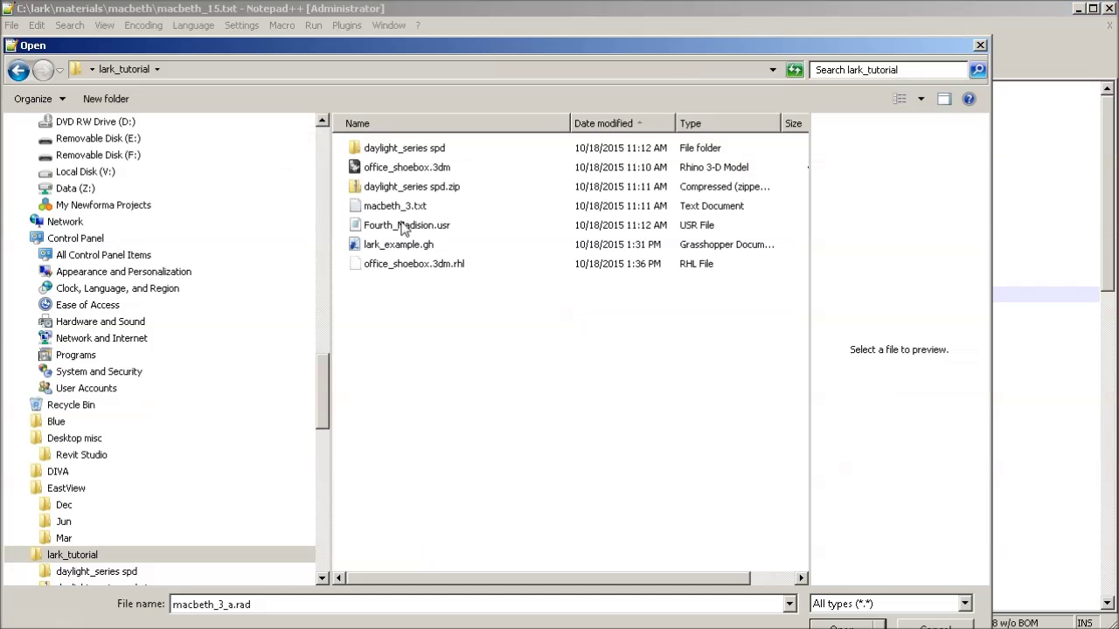
- Switch to Notepad++ and open 5000k_spd.txt from the nested daylight_series spd folder
{"action": "double_click", "coordinate": [435, 150]}
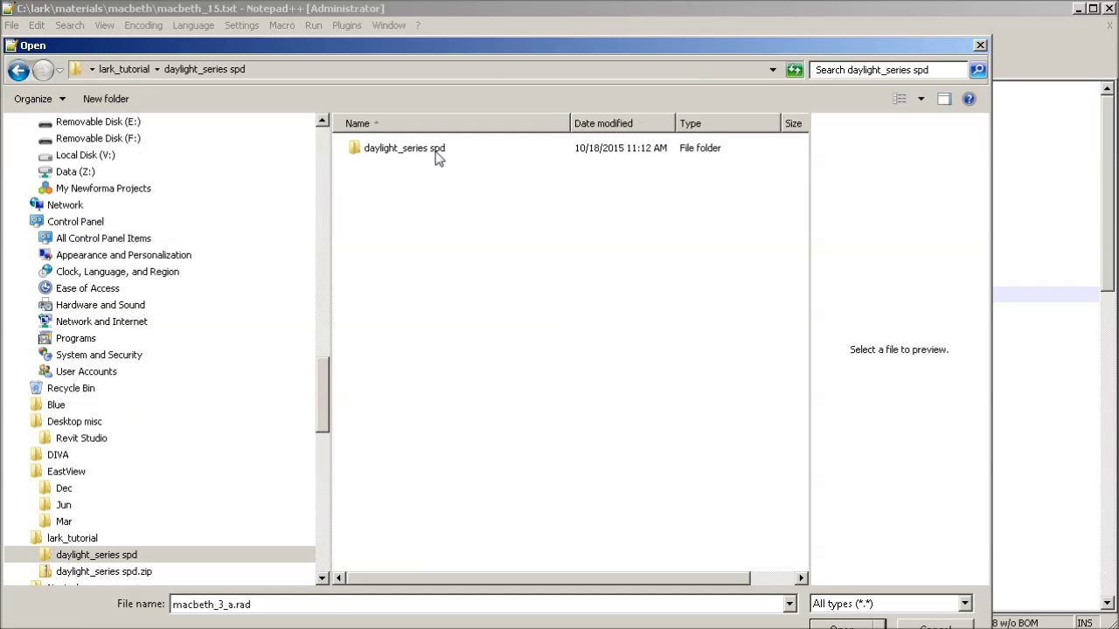
{"action": "double_click", "coordinate": [399, 149]}
{"action": "double_click", "coordinate": [395, 154]}
{"action": "left_click", "coordinate": [271, 219]}
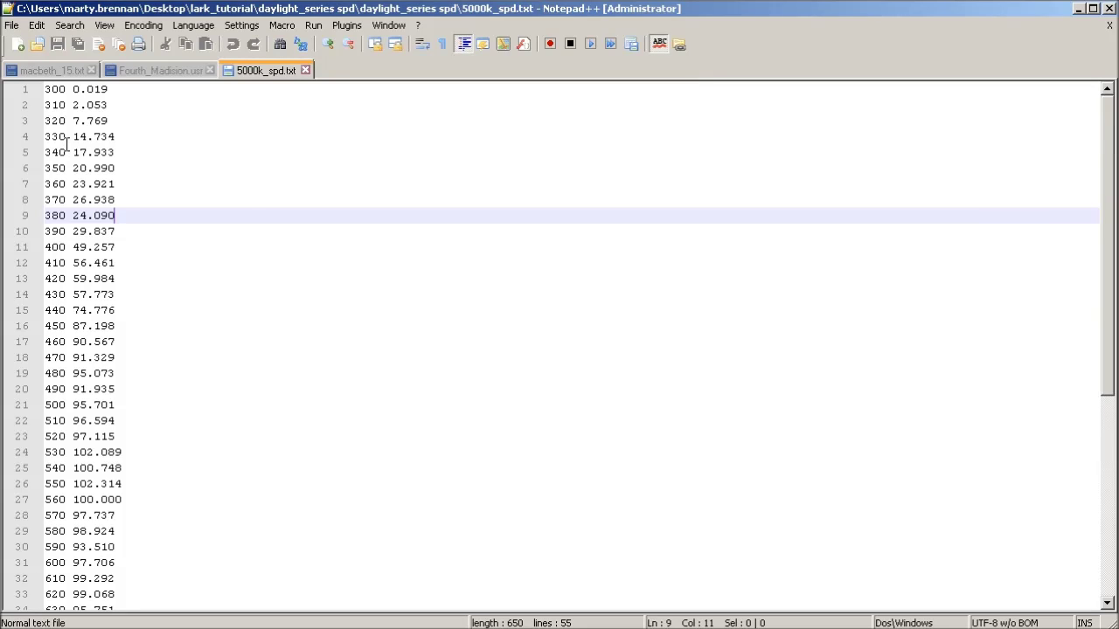
- Examine the wavelength and value columns of 5000k_spd.txt, highlighting the first values and the 670 nm value
{"action": "left_click", "coordinate": [52, 92]}
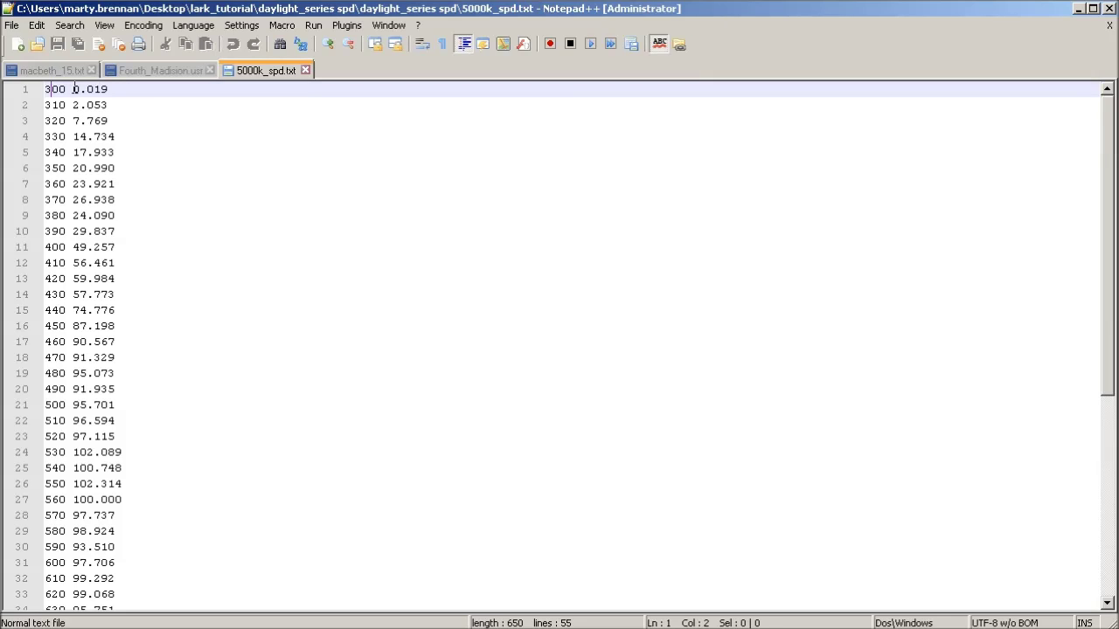
{"action": "left_click_drag", "start_coordinate": [74, 90], "coordinate": [127, 107]}
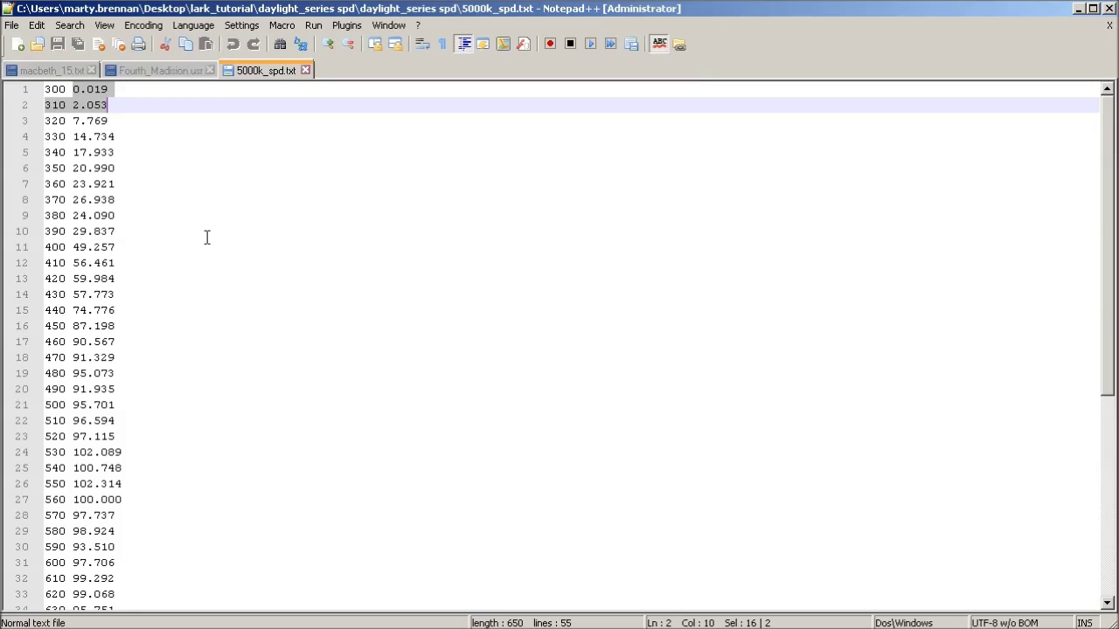
{"action": "scroll", "coordinate": [202, 262], "scroll_direction": "down", "scroll_amount": 3}
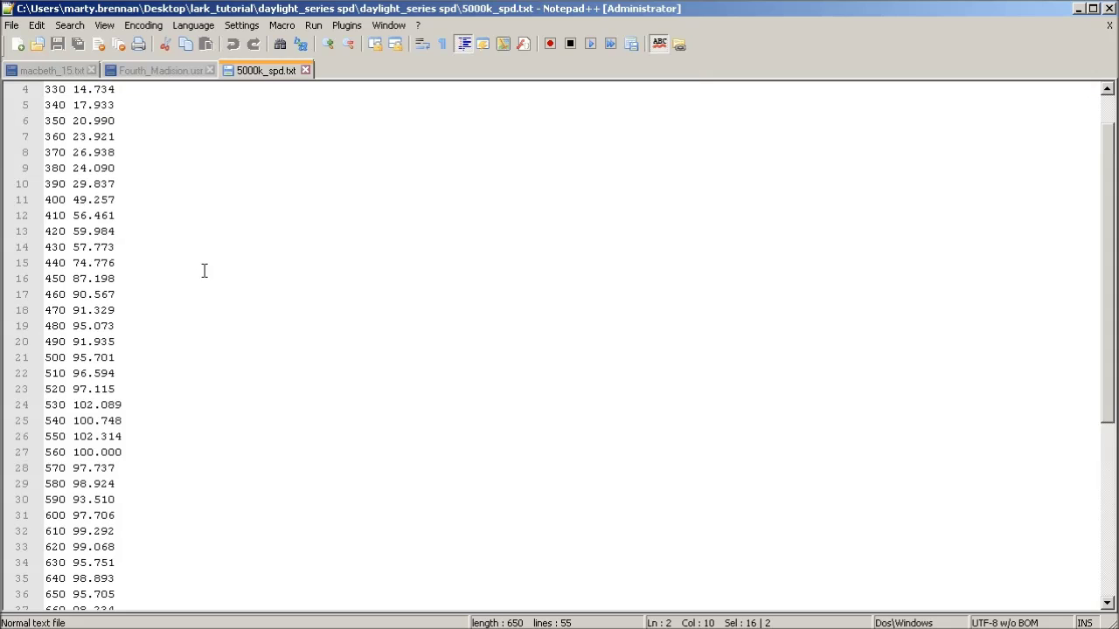
{"action": "scroll", "coordinate": [175, 269], "scroll_direction": "up", "scroll_amount": 3}
{"action": "scroll", "coordinate": [140, 294], "scroll_direction": "down", "scroll_amount": 6}
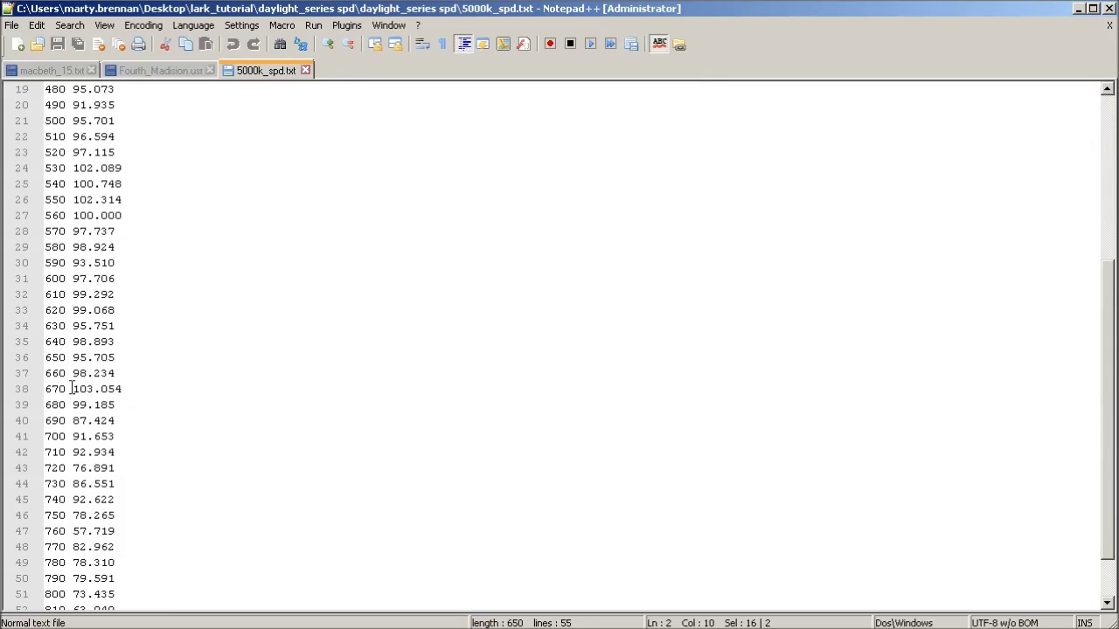
{"action": "left_click_drag", "start_coordinate": [74, 389], "coordinate": [123, 390]}
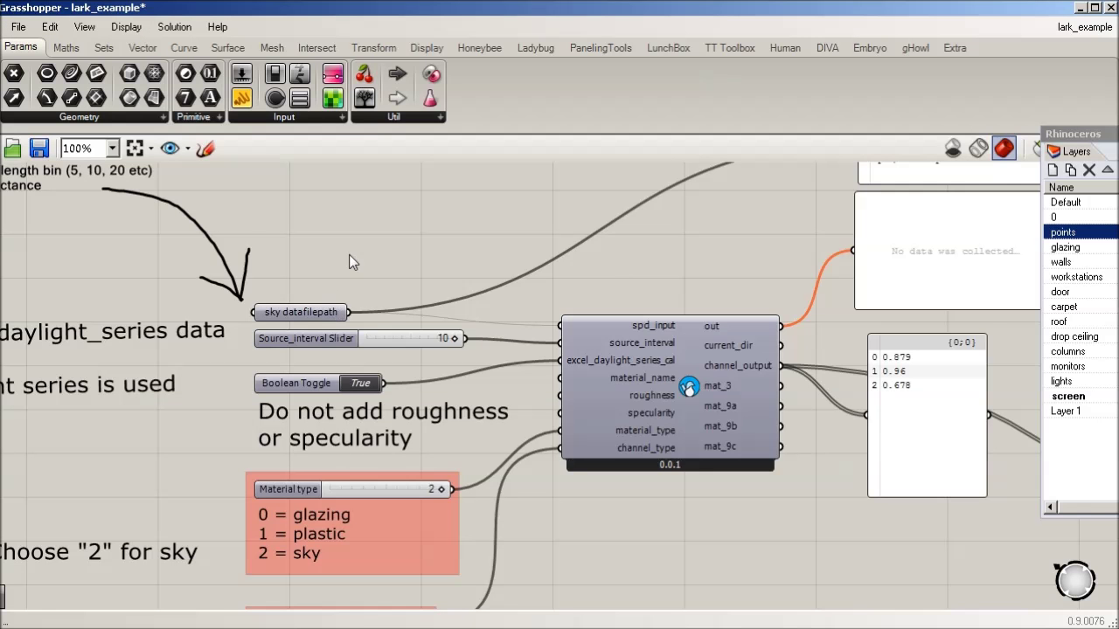
- Back in Grasshopper, check the Source_interval Slider and excel_daylight_series_cal descriptions, and position the Boolean Toggle directly beneath the slider
{"action": "left_click_drag", "start_coordinate": [349, 254], "coordinate": [426, 272]}
{"action": "mouse_move", "coordinate": [388, 391]}
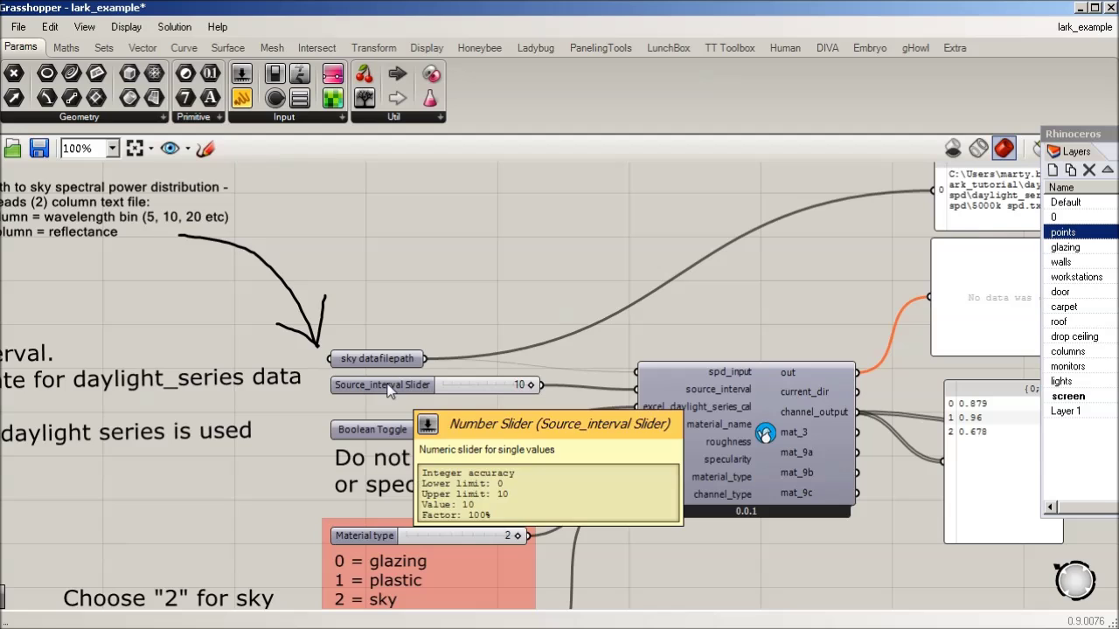
{"action": "left_click_drag", "start_coordinate": [522, 441], "coordinate": [469, 381]}
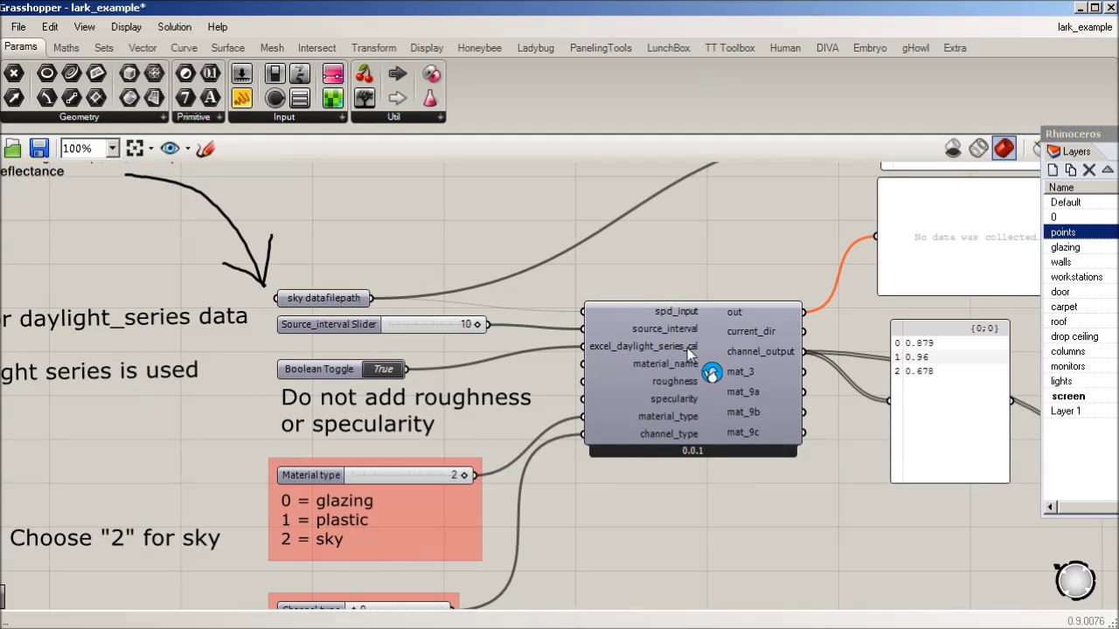
{"action": "mouse_move", "coordinate": [658, 350]}
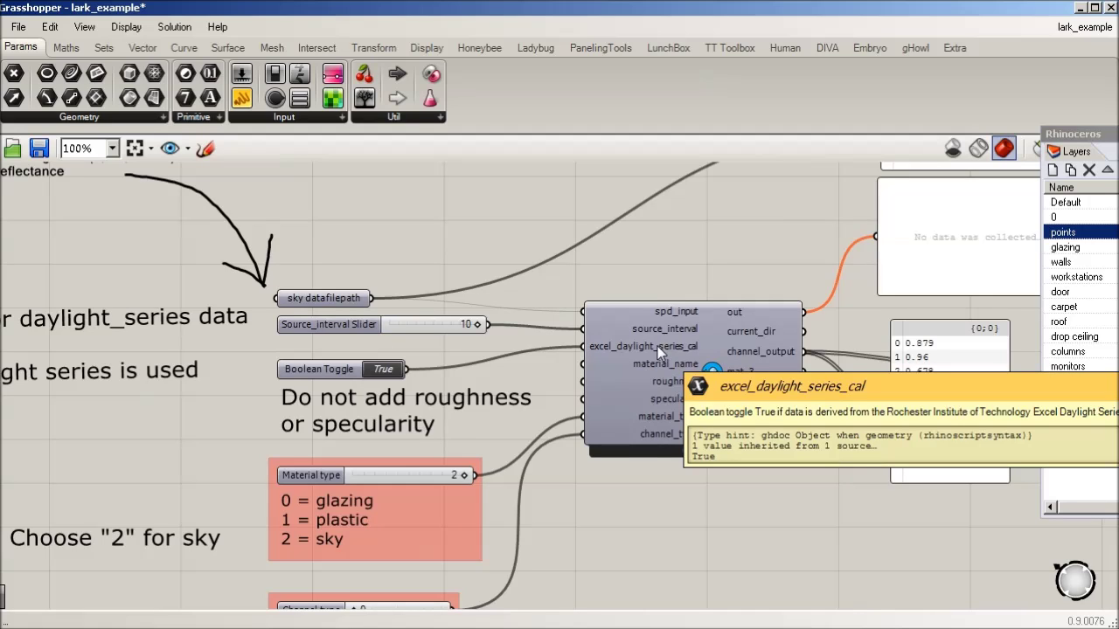
{"action": "left_click_drag", "start_coordinate": [336, 368], "coordinate": [368, 328]}
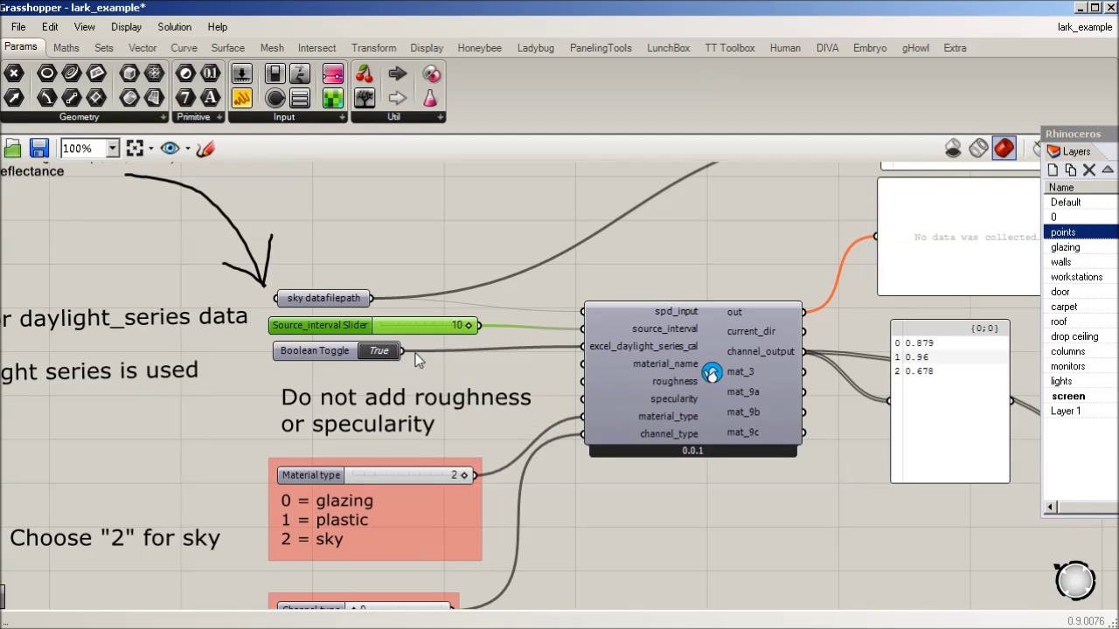
- Check the sky parsing component's roughness and specularity inputs and the notes for its Material type and Channel type sliders
{"action": "left_click_drag", "start_coordinate": [495, 361], "coordinate": [486, 273]}
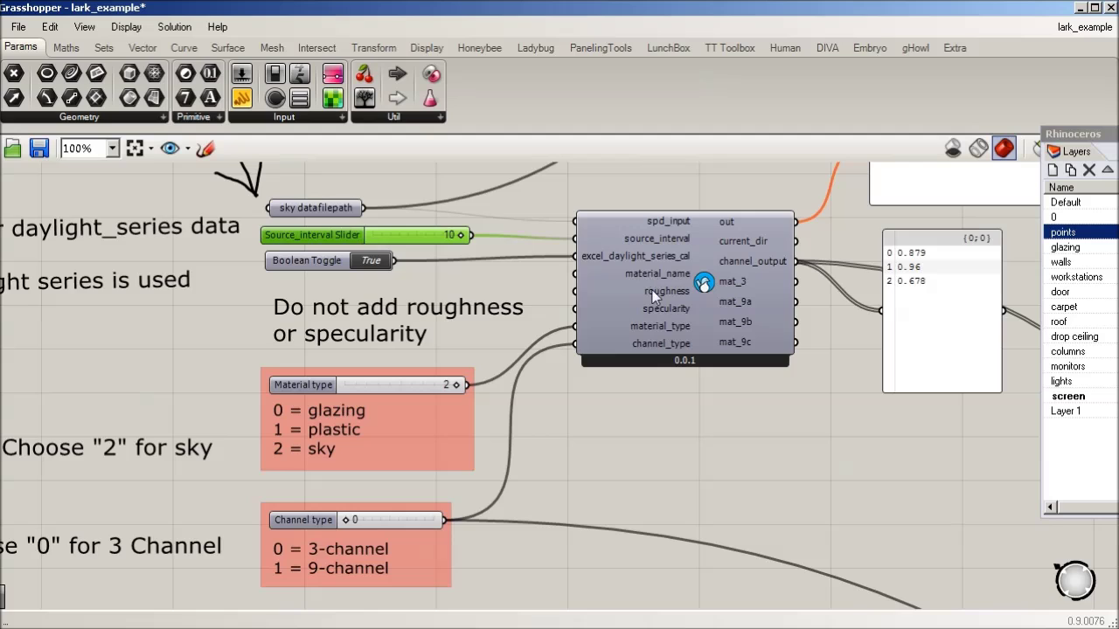
{"action": "mouse_move", "coordinate": [664, 299]}
{"action": "left_click_drag", "start_coordinate": [697, 408], "coordinate": [663, 373]}
{"action": "mouse_move", "coordinate": [604, 296]}
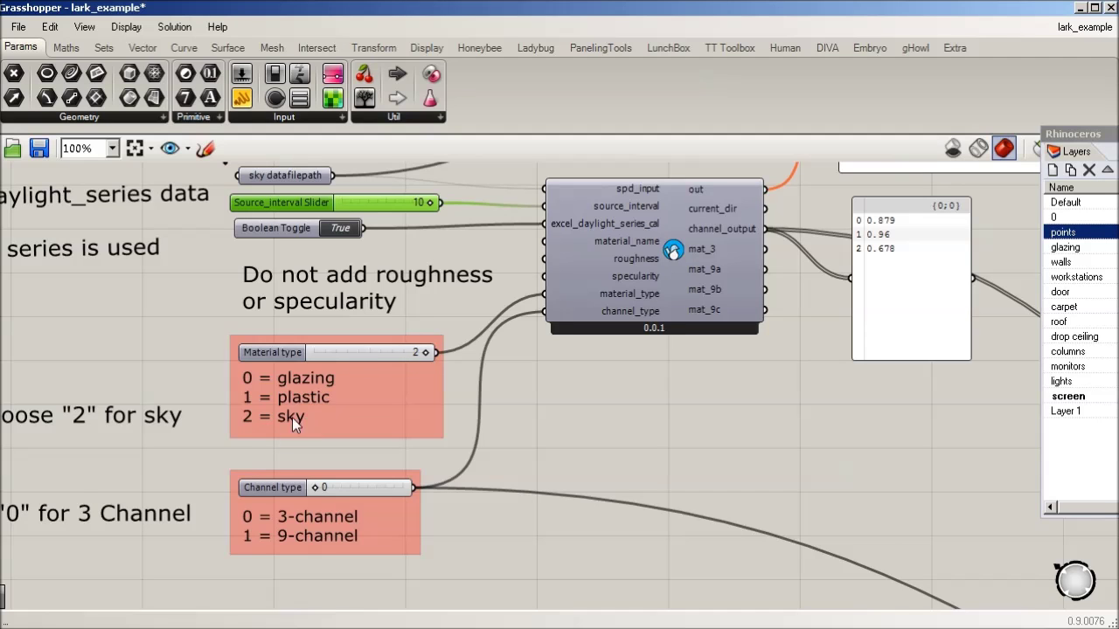
{"action": "left_click_drag", "start_coordinate": [609, 395], "coordinate": [590, 335]}
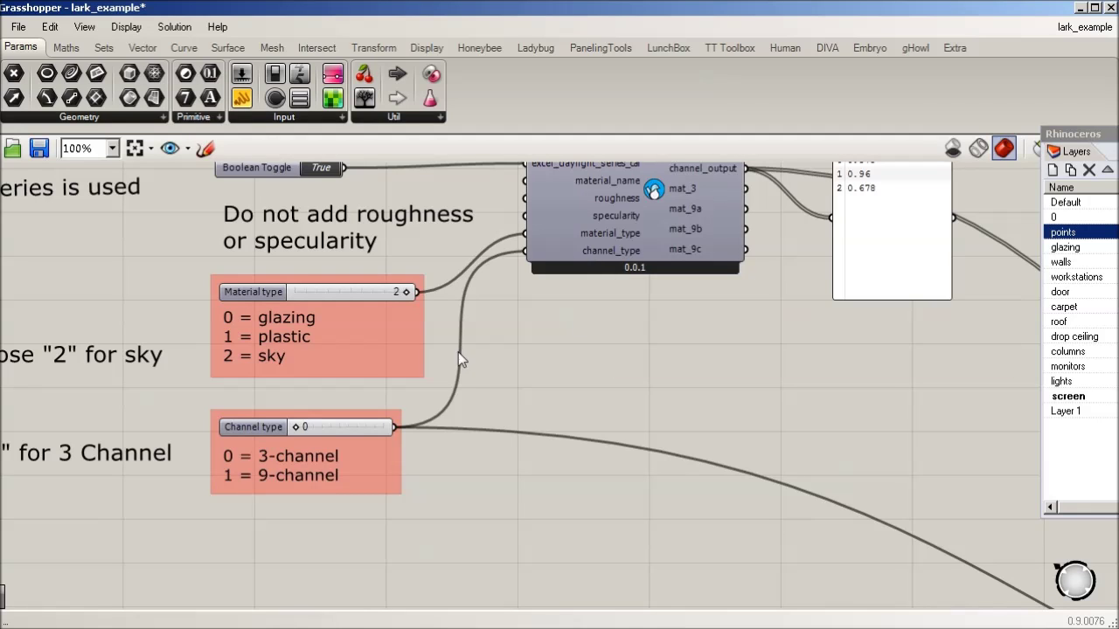
- Follow the channel_output and Channel type wires to the component in the Step 2 Build sky definition area
{"action": "left_click_drag", "start_coordinate": [733, 352], "coordinate": [498, 376]}
{"action": "scroll", "coordinate": [624, 201], "scroll_direction": "down", "scroll_amount": 2}
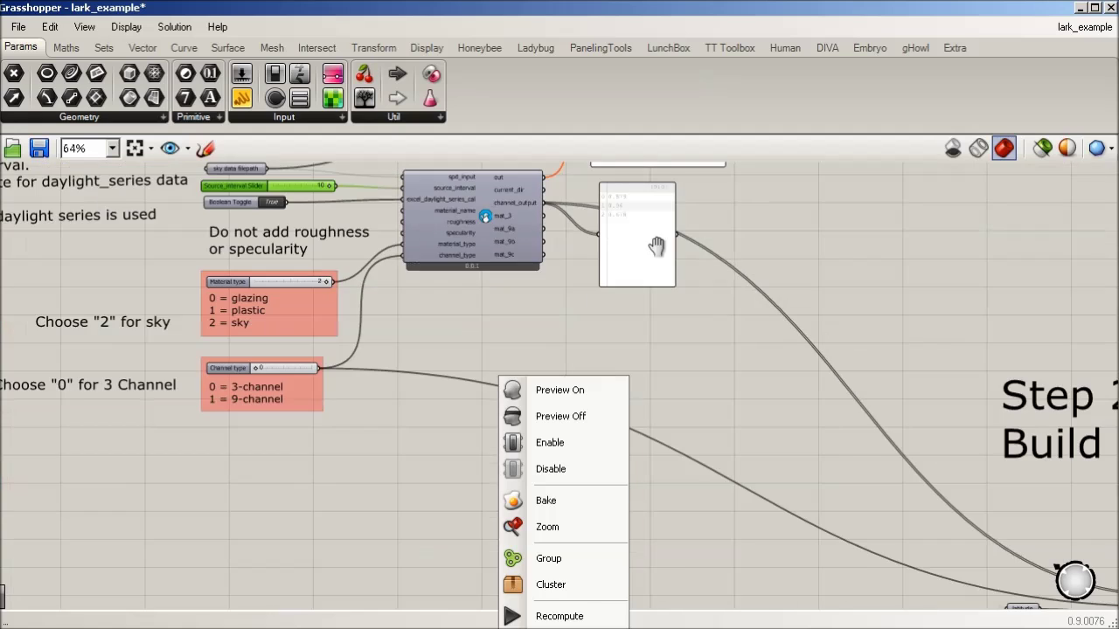
{"action": "left_click_drag", "start_coordinate": [821, 431], "coordinate": [195, 235]}
{"action": "right_click", "coordinate": [195, 235]}
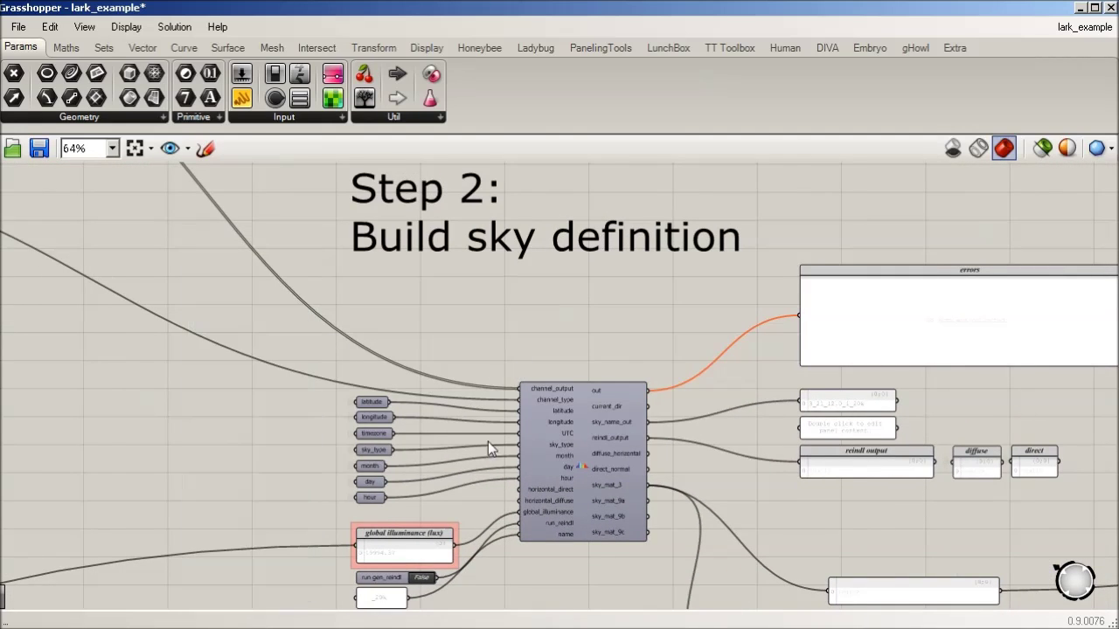
- Read the descriptions of the Spectral Sky component and its channel_output input in the Step 2 Build sky definition area
{"action": "scroll", "coordinate": [487, 443], "scroll_direction": "up", "scroll_amount": 2}
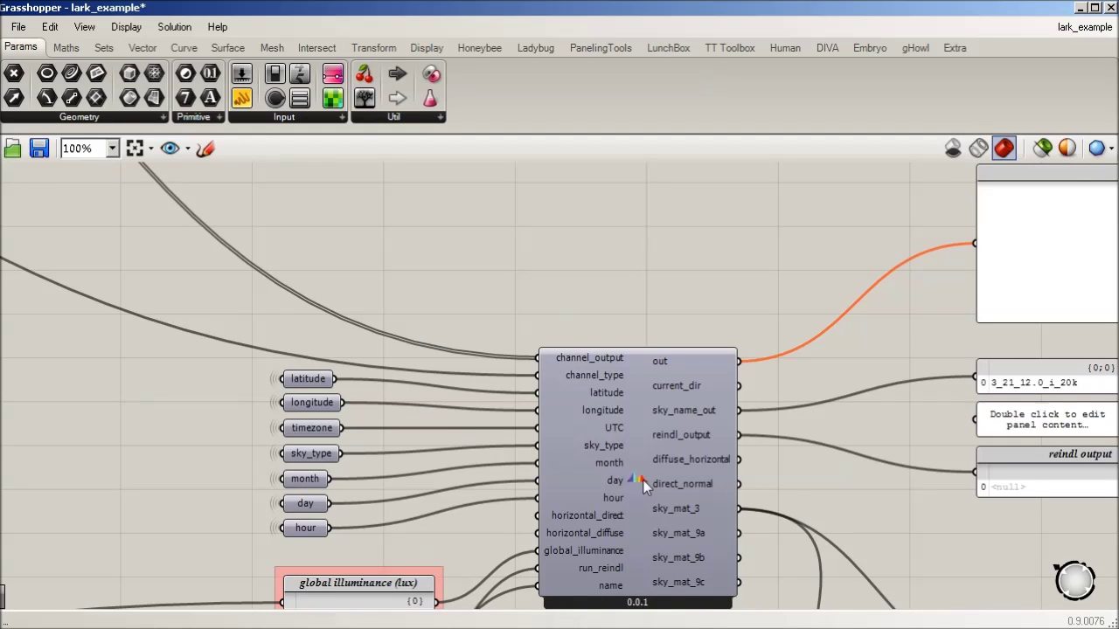
{"action": "mouse_move", "coordinate": [643, 477]}
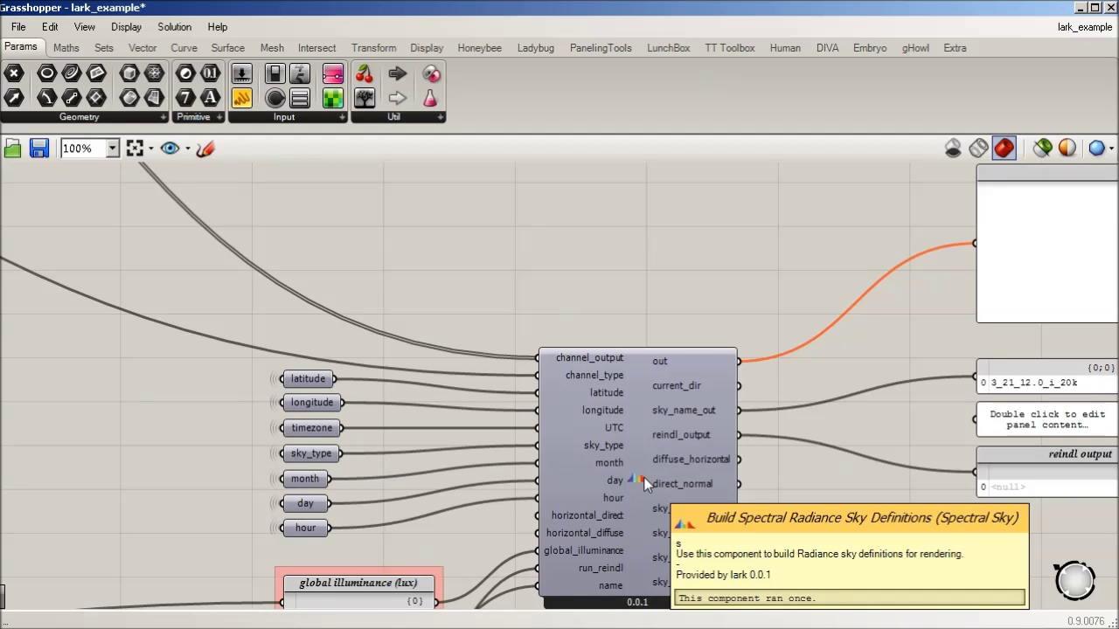
{"action": "mouse_move", "coordinate": [582, 360]}
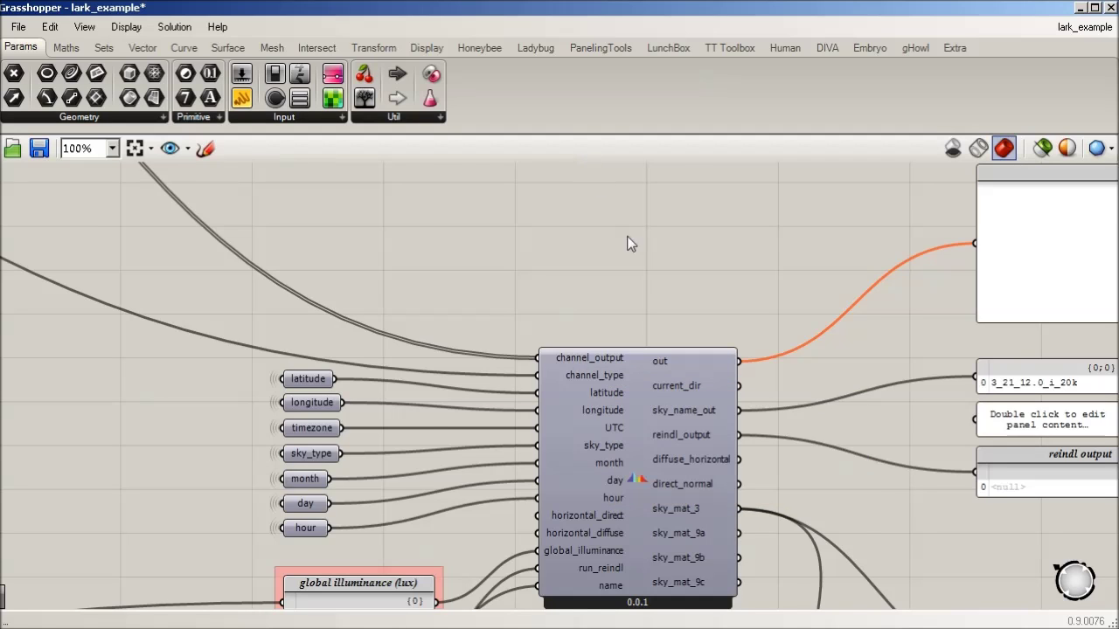
- Trace the channel_output and Channel type wires from the sky parsing component to the Spectral Sky component's inputs
{"action": "scroll", "coordinate": [627, 243], "scroll_direction": "down", "scroll_amount": 2}
{"action": "scroll", "coordinate": [602, 288], "scroll_direction": "up", "scroll_amount": 1}
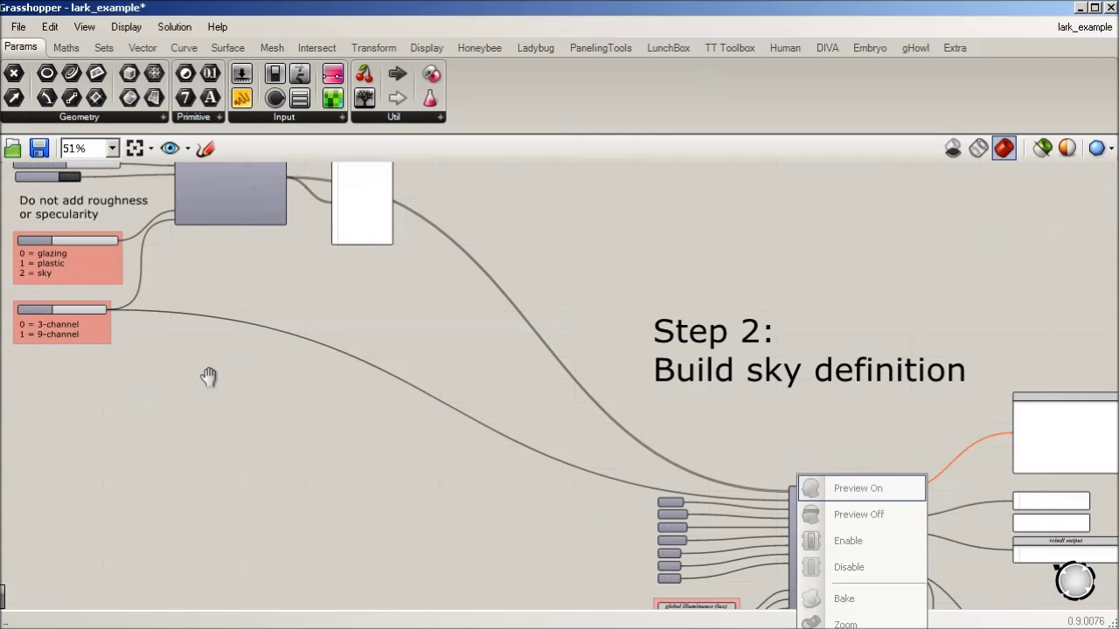
{"action": "left_click", "coordinate": [208, 376]}
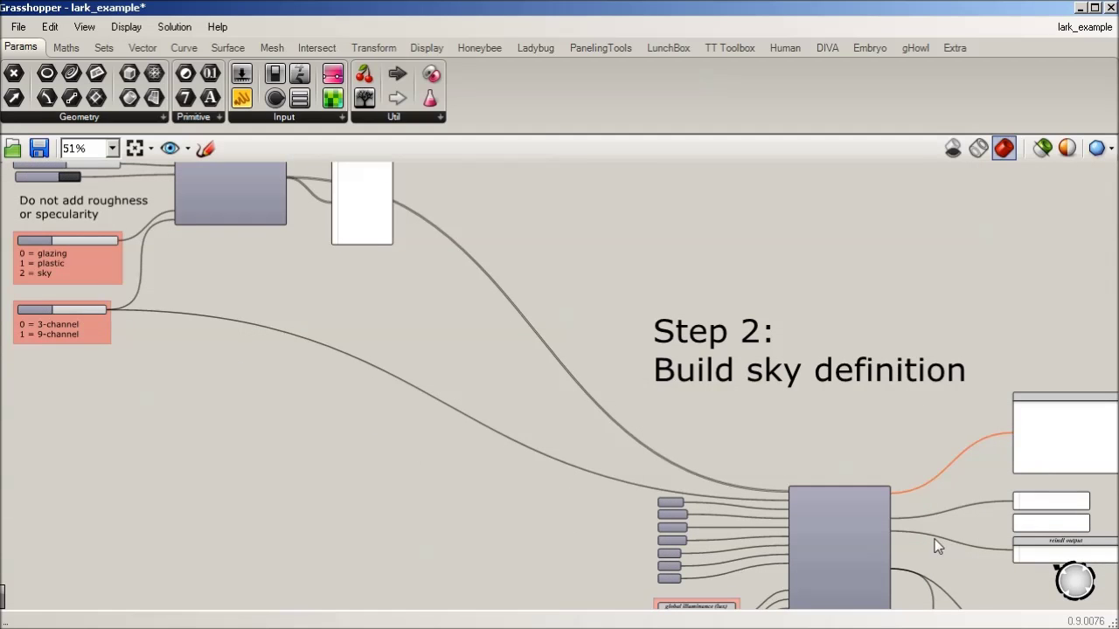
{"action": "scroll", "coordinate": [835, 529], "scroll_direction": "up", "scroll_amount": 2}
{"action": "scroll", "coordinate": [835, 529], "scroll_direction": "down", "scroll_amount": 2}
{"action": "scroll", "coordinate": [183, 203], "scroll_direction": "up", "scroll_amount": 1}
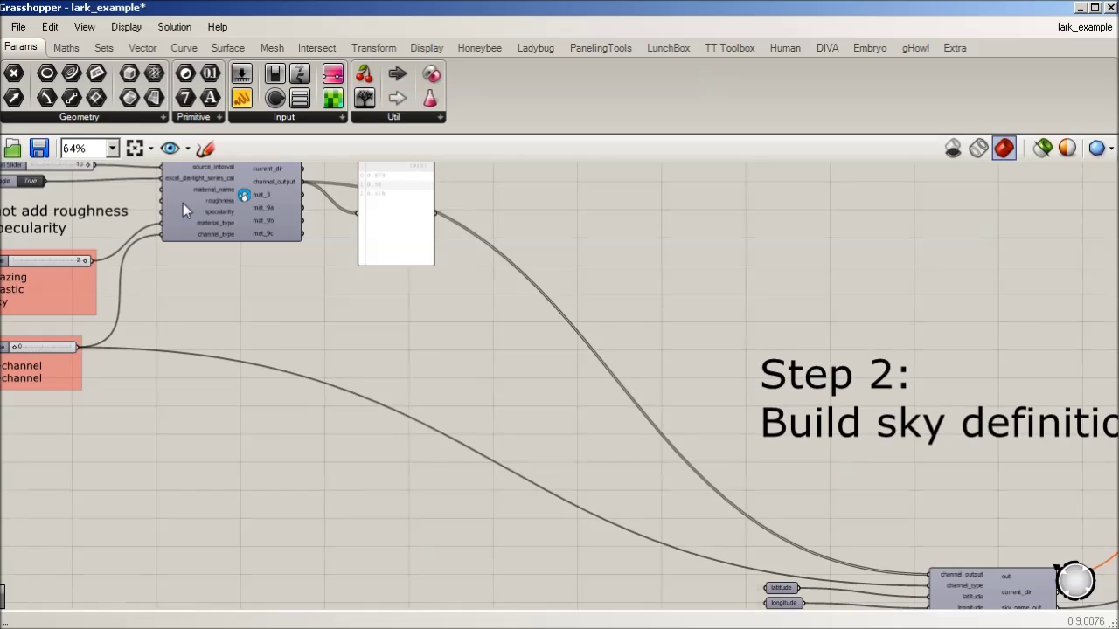
{"action": "left_click_drag", "start_coordinate": [222, 246], "coordinate": [341, 322]}
{"action": "scroll", "coordinate": [343, 318], "scroll_direction": "up", "scroll_amount": 1}
{"action": "scroll", "coordinate": [354, 316], "scroll_direction": "down", "scroll_amount": 3}
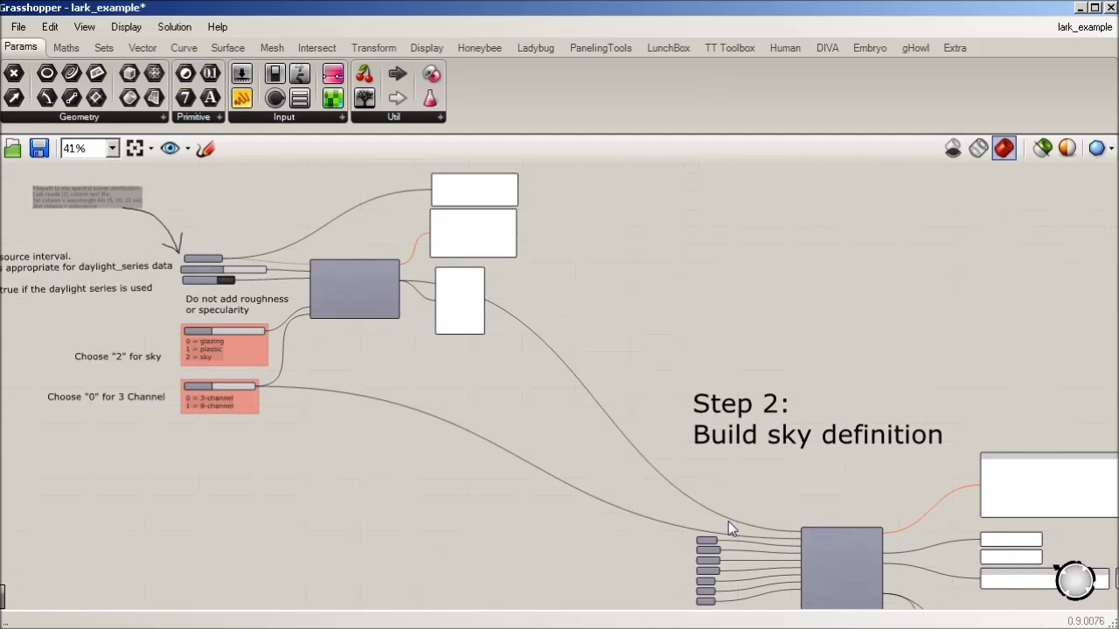
{"action": "scroll", "coordinate": [728, 521], "scroll_direction": "up", "scroll_amount": 2}
{"action": "scroll", "coordinate": [844, 404], "scroll_direction": "up", "scroll_amount": 1}
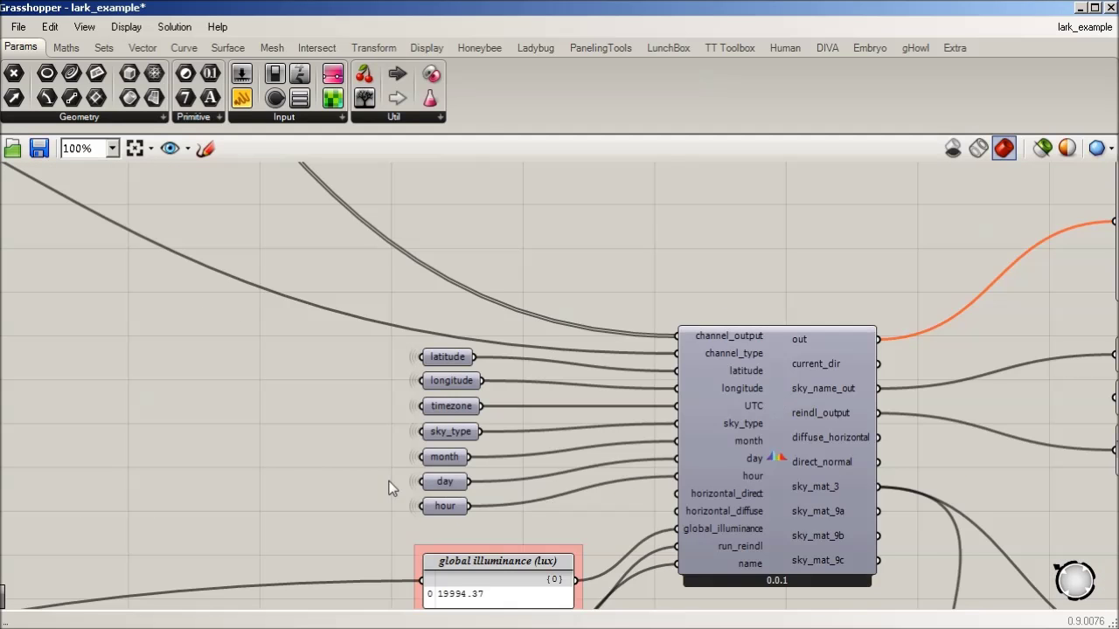
- Select the latitude parameter beside the Spectral Sky component and follow its wire back to the Pre-Process Step 1 area
{"action": "left_click_drag", "start_coordinate": [258, 451], "coordinate": [261, 390]}
{"action": "right_click", "coordinate": [262, 391]}
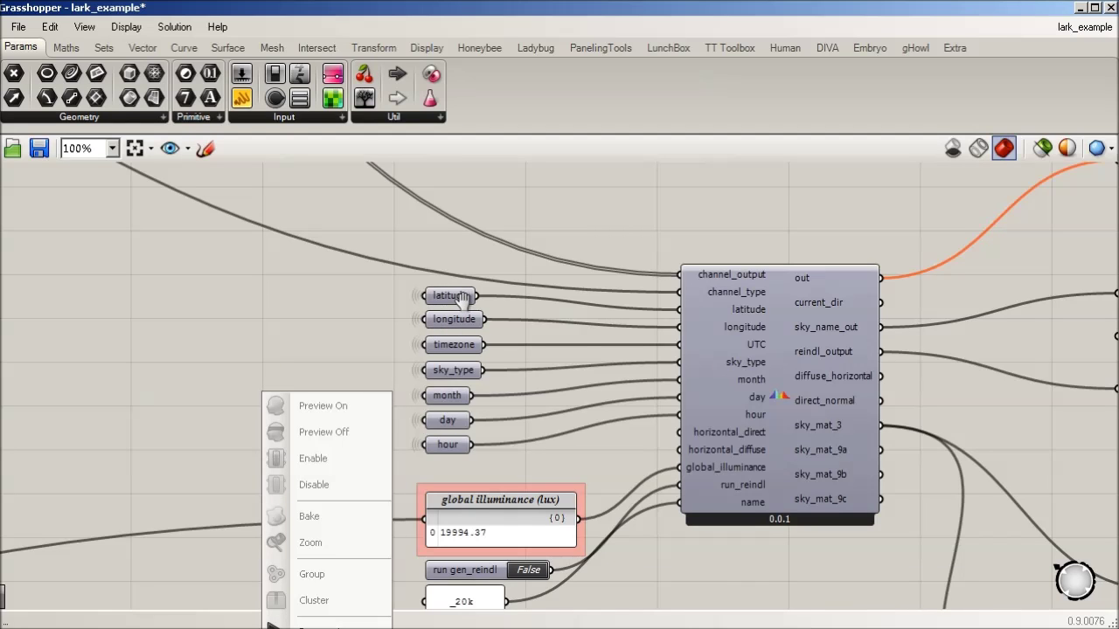
{"action": "left_click", "coordinate": [453, 297]}
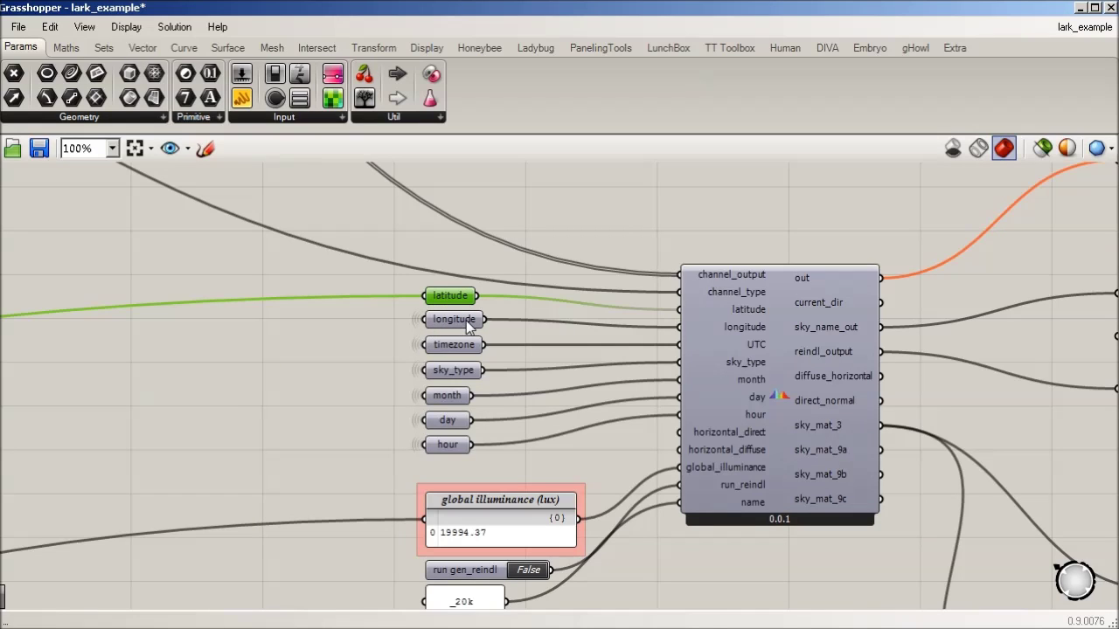
{"action": "scroll", "coordinate": [616, 371], "scroll_direction": "down", "scroll_amount": 4}
{"action": "left_click_drag", "start_coordinate": [332, 414], "coordinate": [828, 368]}
{"action": "right_click", "coordinate": [798, 390]}
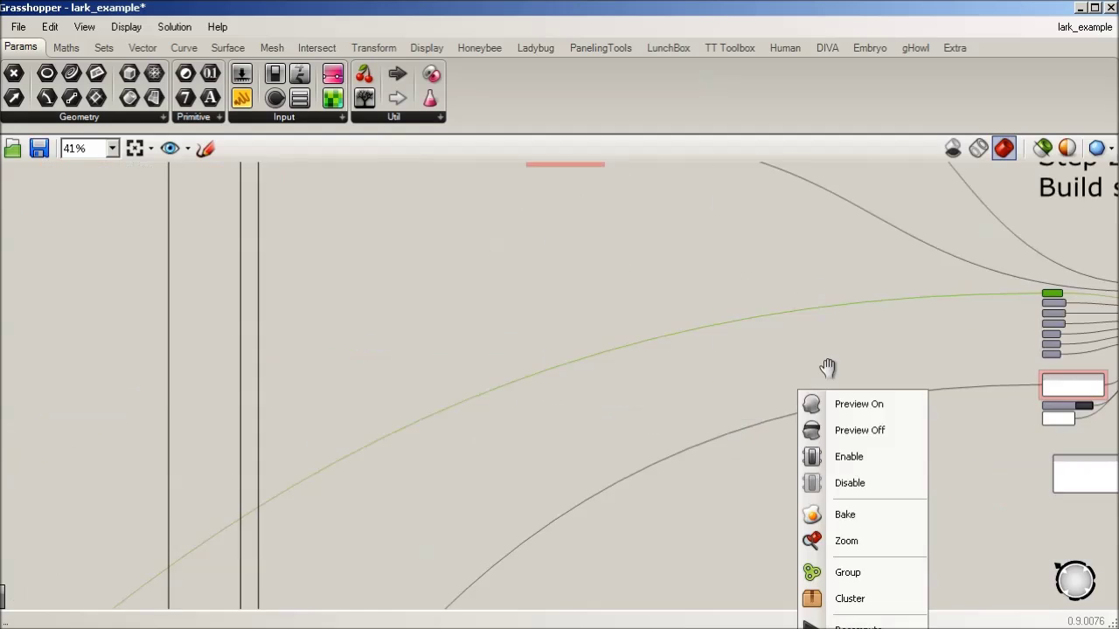
{"action": "scroll", "coordinate": [828, 368], "scroll_direction": "down", "scroll_amount": 5}
{"action": "left_click_drag", "start_coordinate": [424, 487], "coordinate": [718, 146]}
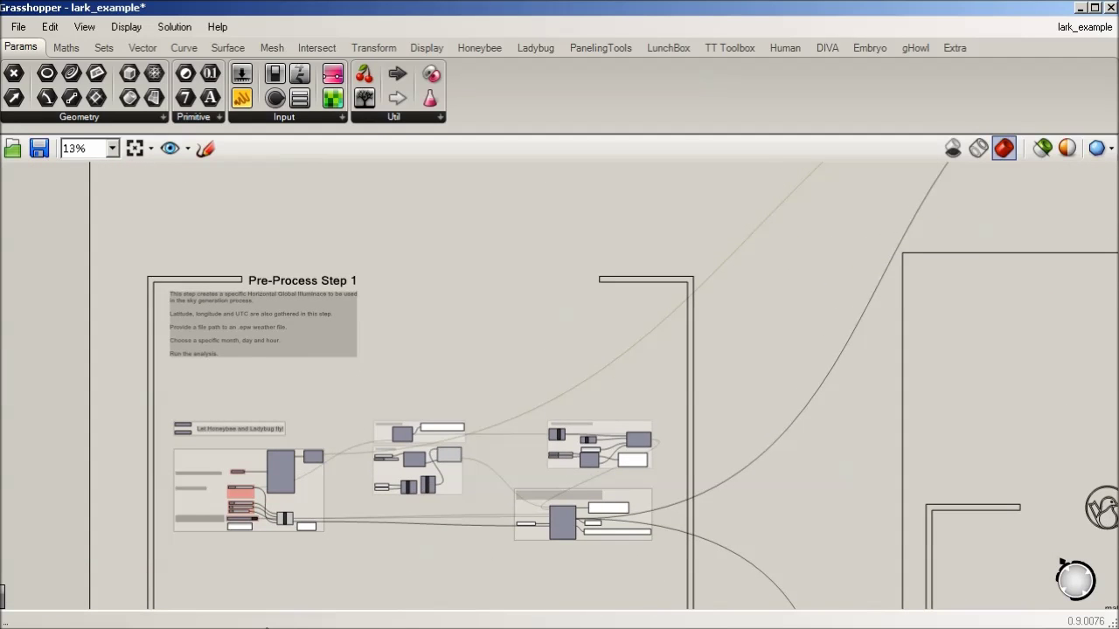
- Move the location component in Pre-Process Step 1 slightly closer to the weather file import component
{"action": "scroll", "coordinate": [250, 561], "scroll_direction": "up", "scroll_amount": 3}
{"action": "scroll", "coordinate": [263, 362], "scroll_direction": "up", "scroll_amount": 2}
{"action": "scroll", "coordinate": [462, 260], "scroll_direction": "up", "scroll_amount": 2}
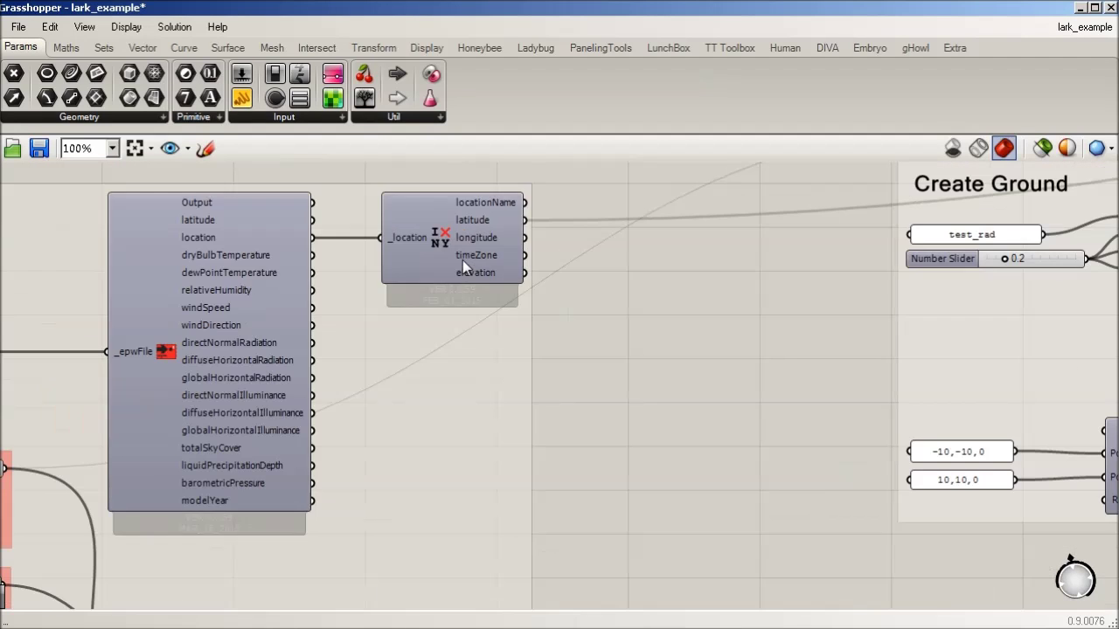
{"action": "left_click_drag", "start_coordinate": [462, 260], "coordinate": [440, 258]}
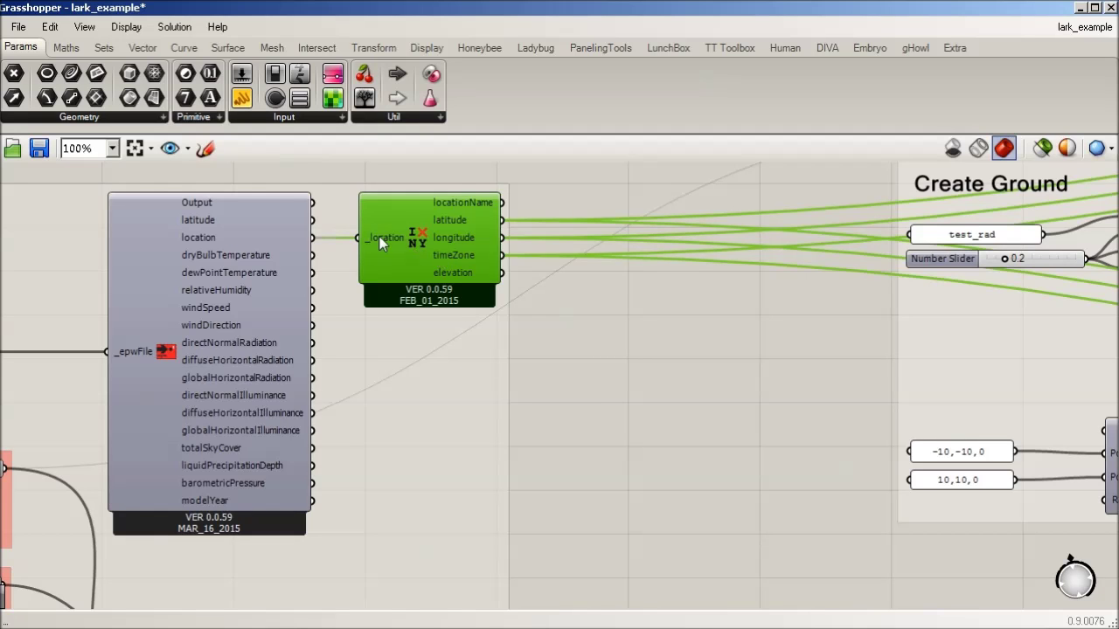
- Check the epw weather file, Sky_Type, month, day and hour inputs in Pre-Process Step 1
{"action": "scroll", "coordinate": [411, 245], "scroll_direction": "down", "scroll_amount": 2}
{"action": "scroll", "coordinate": [280, 437], "scroll_direction": "down", "scroll_amount": 1}
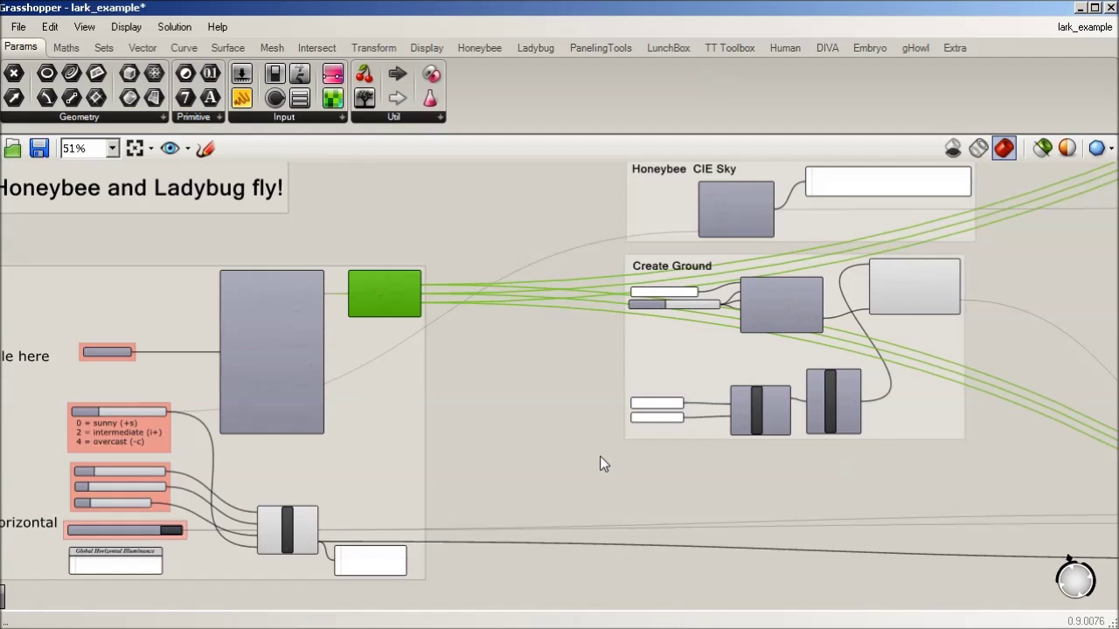
{"action": "scroll", "coordinate": [125, 525], "scroll_direction": "up", "scroll_amount": 2}
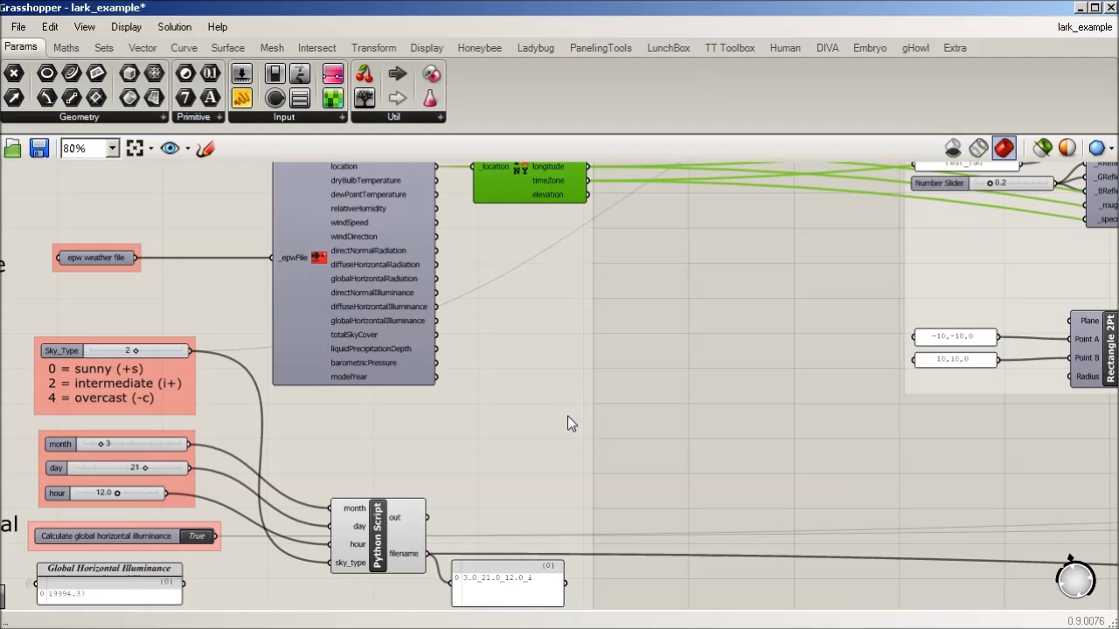
- Return to Step 2 and select the timezone and sky_type parameters in turn to check their connections to the Spectral Sky component
{"action": "scroll", "coordinate": [567, 417], "scroll_direction": "down", "scroll_amount": 7}
{"action": "left_click_drag", "start_coordinate": [853, 251], "coordinate": [218, 628]}
{"action": "scroll", "coordinate": [788, 63], "scroll_direction": "up", "scroll_amount": 1}
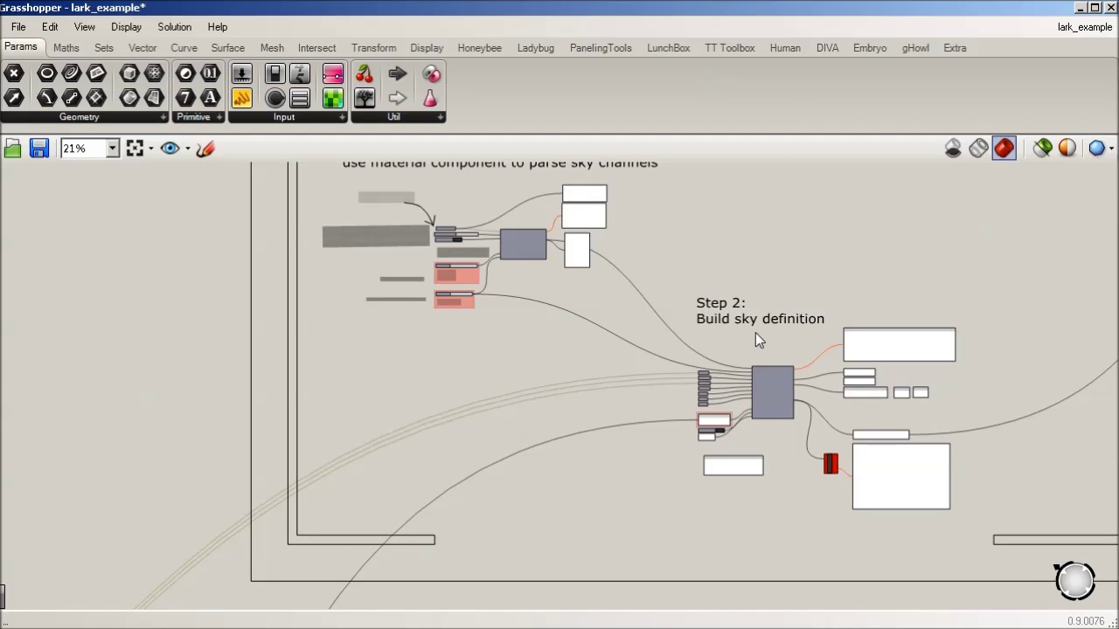
{"action": "scroll", "coordinate": [758, 341], "scroll_direction": "up", "scroll_amount": 9}
{"action": "scroll", "coordinate": [683, 234], "scroll_direction": "down", "scroll_amount": 1}
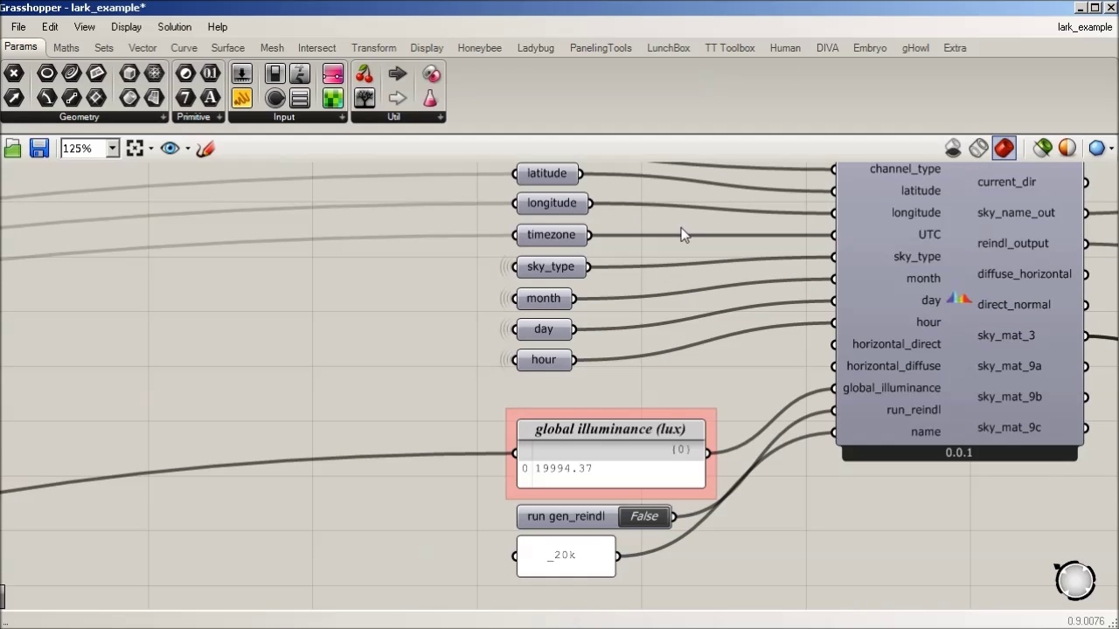
{"action": "left_click_drag", "start_coordinate": [683, 234], "coordinate": [623, 281]}
{"action": "right_click", "coordinate": [622, 208]}
{"action": "left_click", "coordinate": [494, 282]}
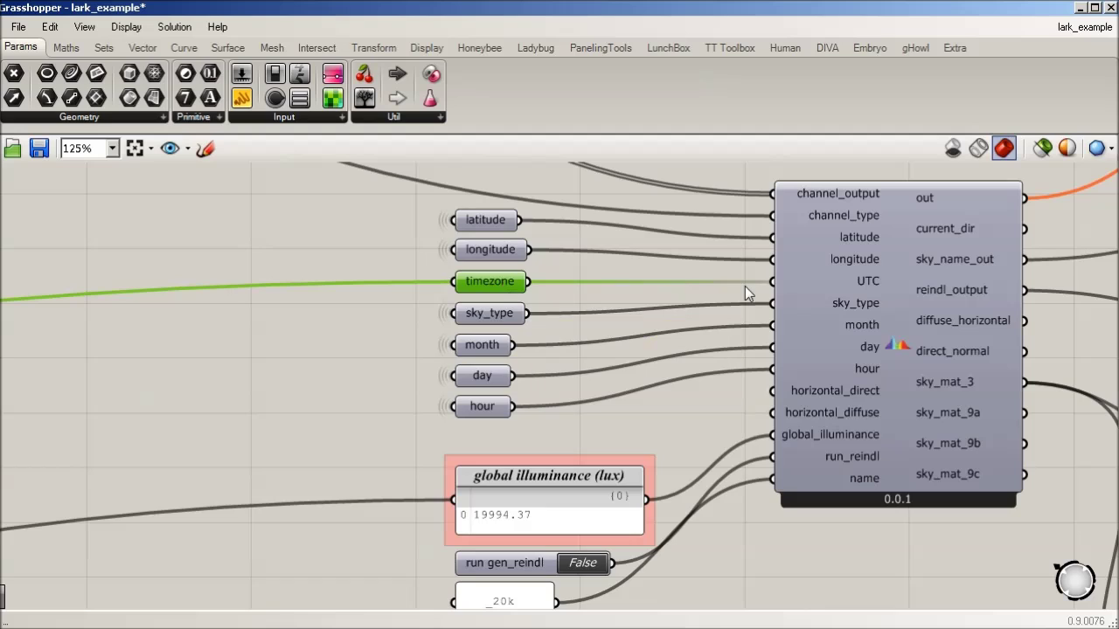
{"action": "mouse_move", "coordinate": [874, 281]}
{"action": "left_click", "coordinate": [478, 314]}
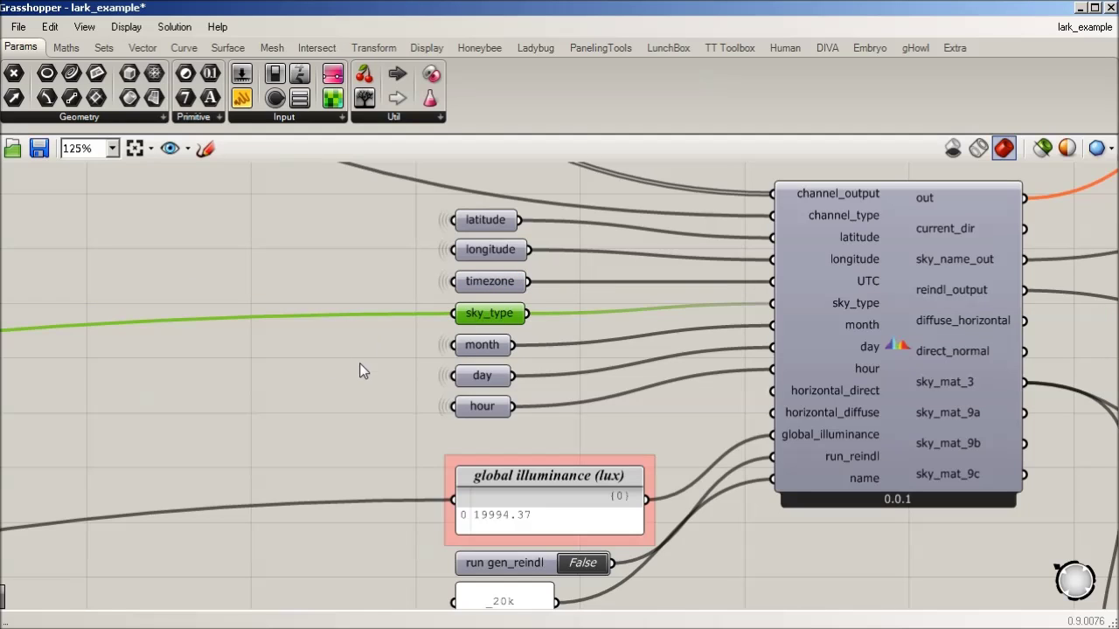
{"action": "right_click", "coordinate": [307, 306]}
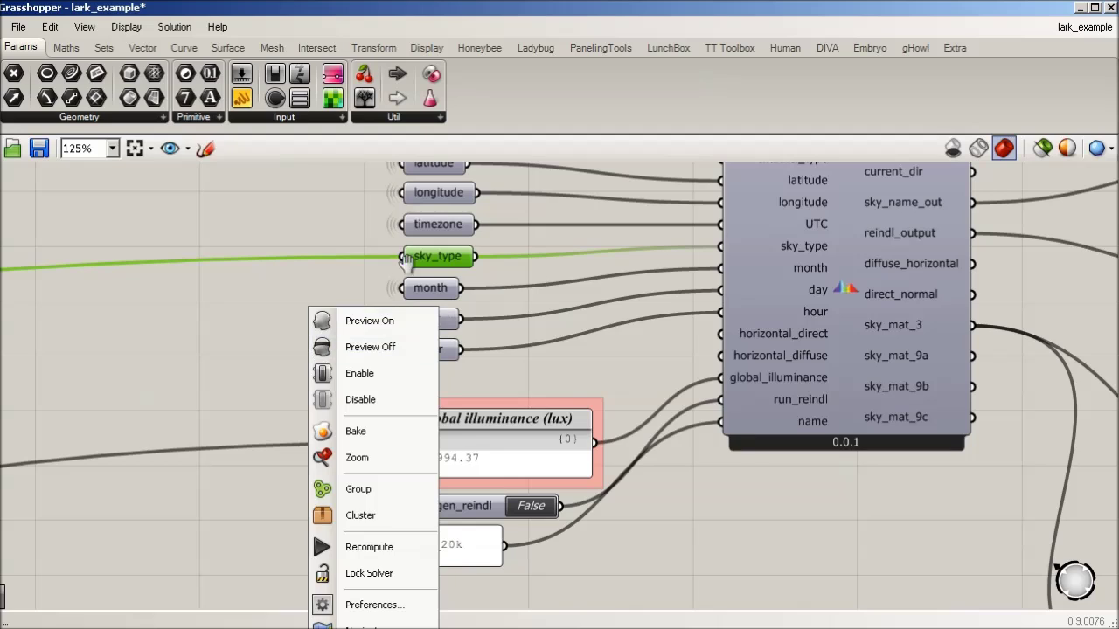
{"action": "left_click", "coordinate": [549, 279]}
- Reposition the global illuminance (lux) panel slightly, keeping it between the hour parameter and the run gen_reindl toggle
{"action": "left_click_drag", "start_coordinate": [656, 350], "coordinate": [618, 303]}
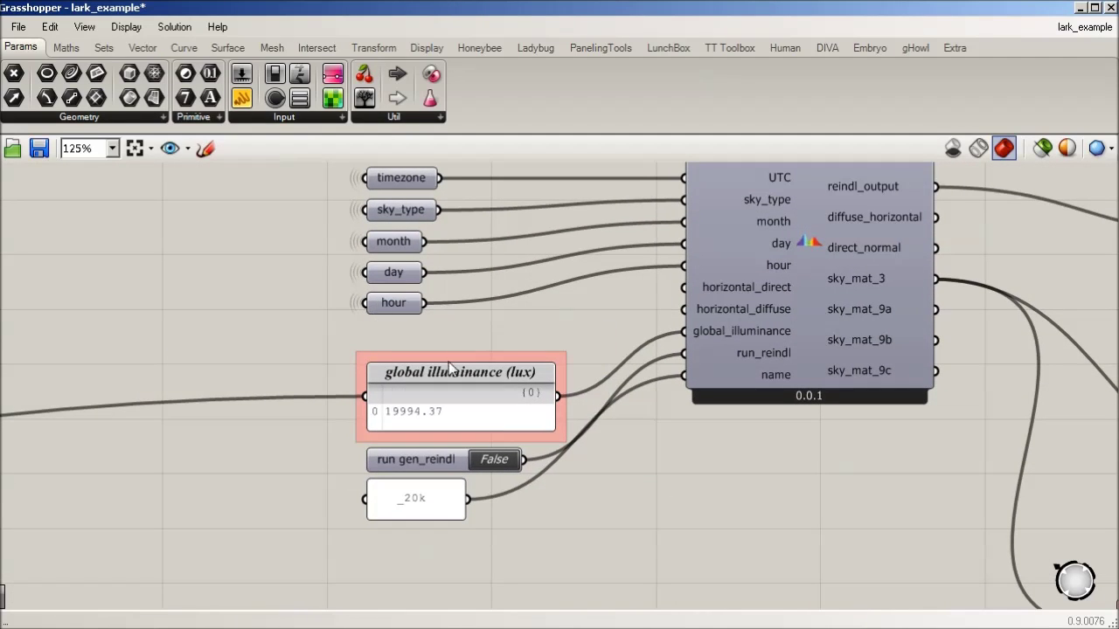
{"action": "left_click_drag", "start_coordinate": [478, 376], "coordinate": [466, 343]}
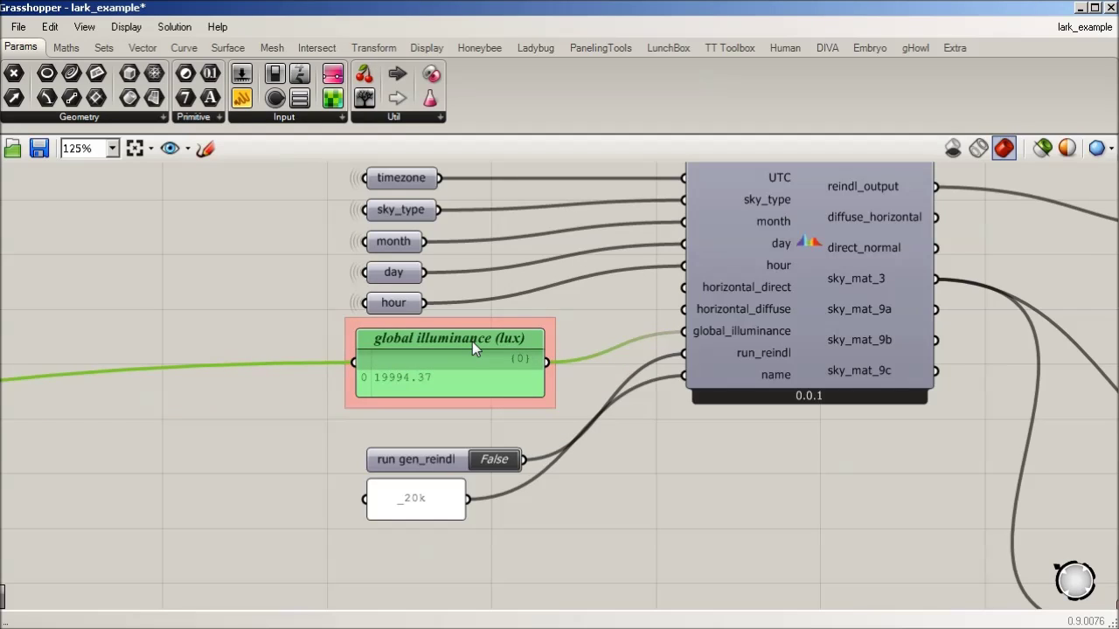
{"action": "left_click_drag", "start_coordinate": [472, 342], "coordinate": [464, 363]}
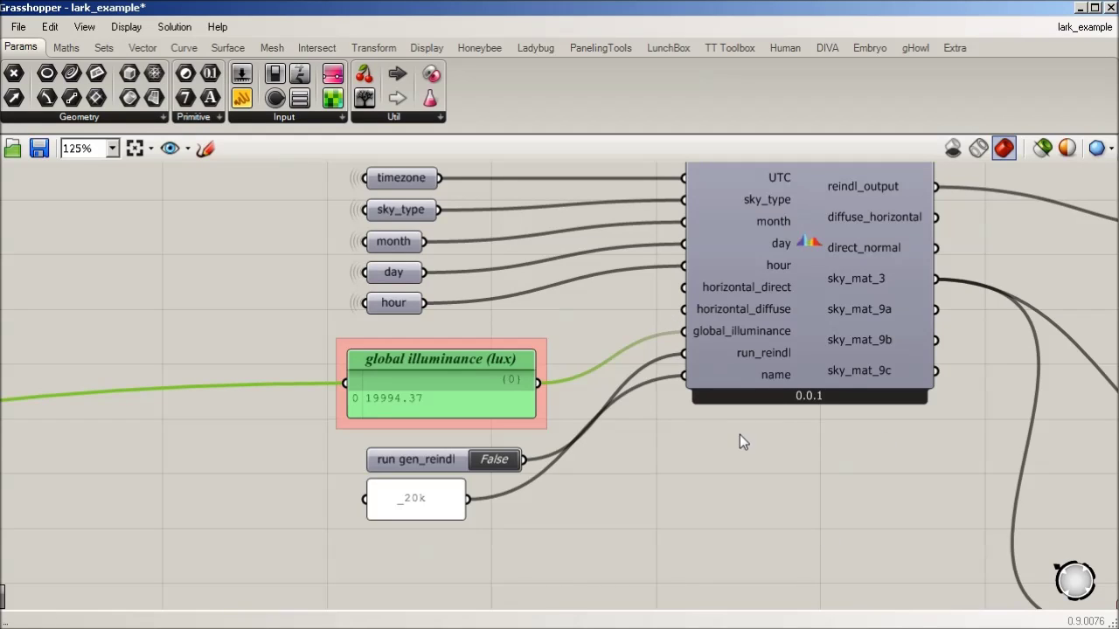
- Move the run gen_reindl toggle slightly closer to the global illuminance panel and read the run_reindl input's description
{"action": "left_click_drag", "start_coordinate": [771, 455], "coordinate": [685, 453]}
{"action": "left_click_drag", "start_coordinate": [322, 465], "coordinate": [310, 455]}
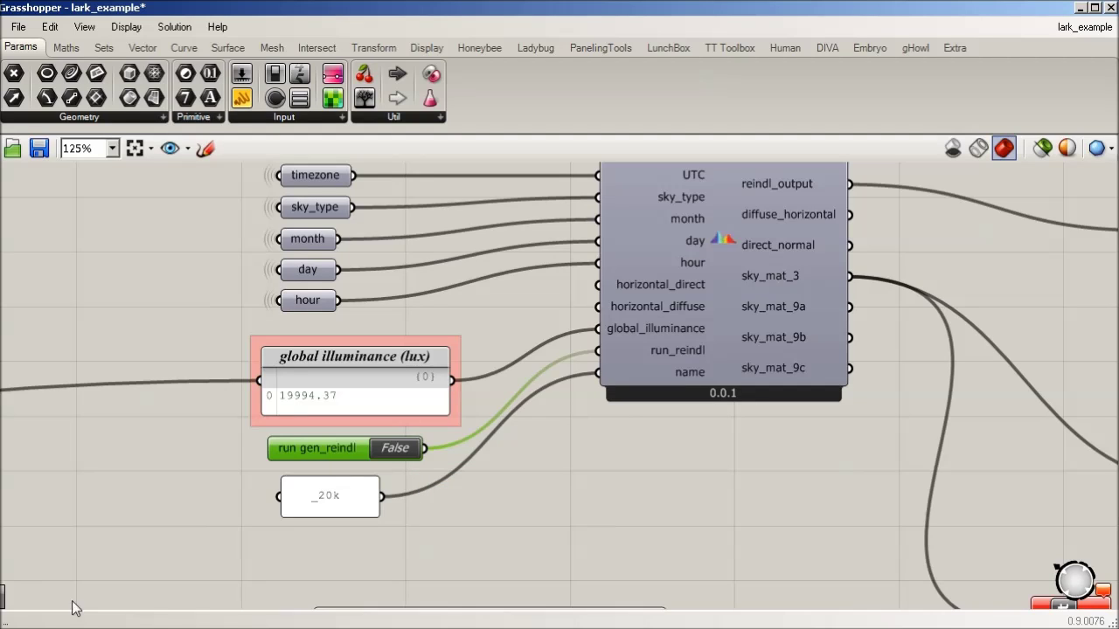
{"action": "mouse_move", "coordinate": [699, 352]}
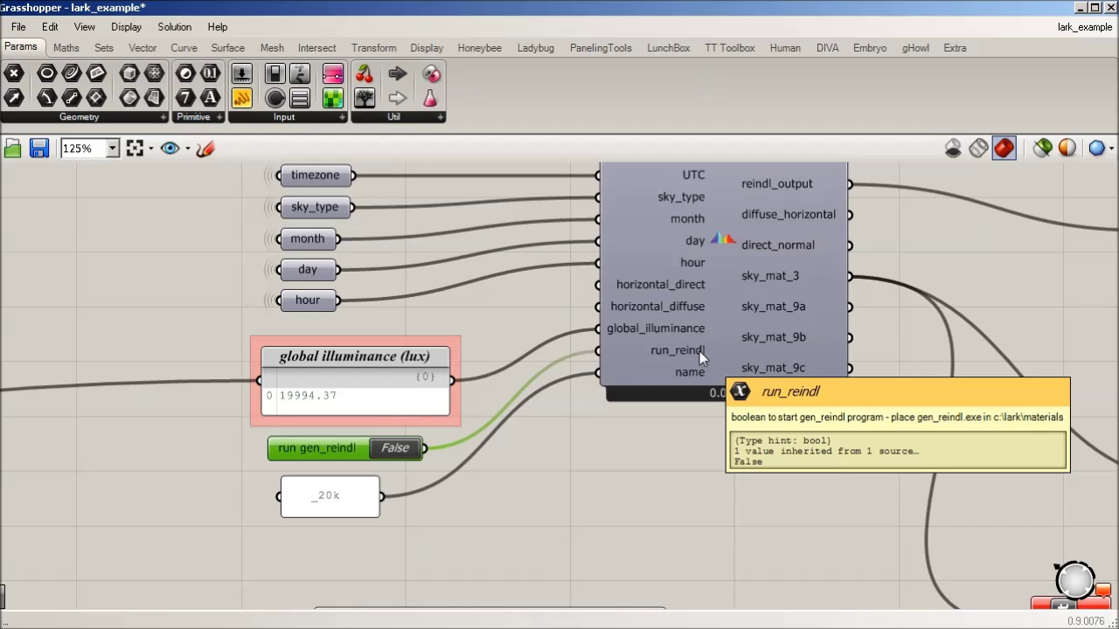
- Switch to Windows Explorer, open the C:\lark\materials folder, sort it by name and locate gen_reindl.exe
{"action": "left_click", "coordinate": [678, 441]}
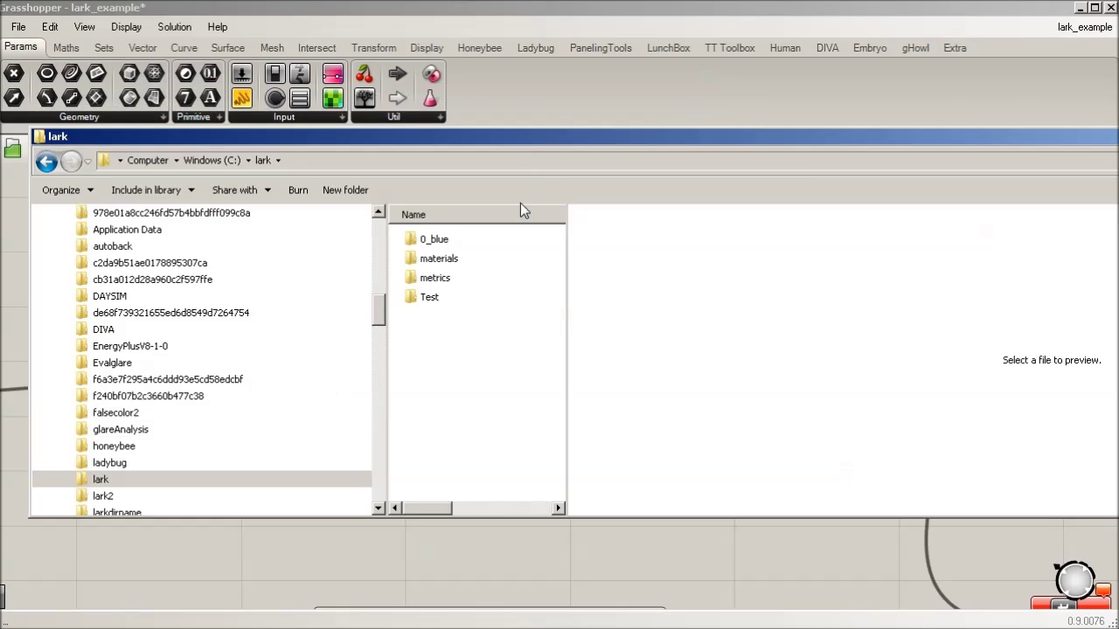
{"action": "double_click", "coordinate": [439, 258]}
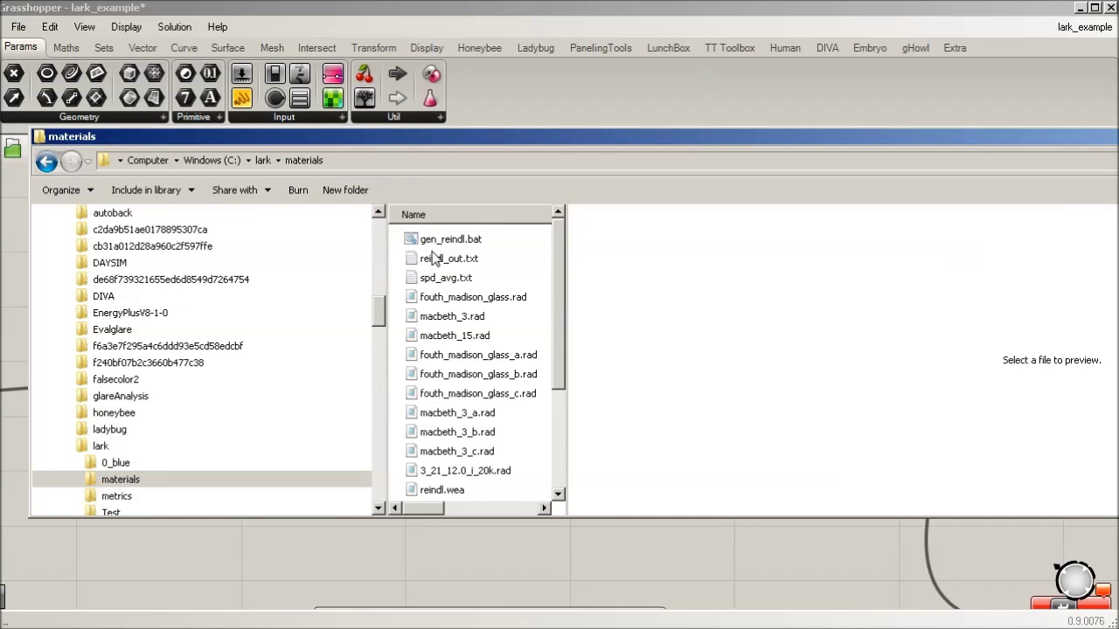
{"action": "left_click", "coordinate": [414, 214]}
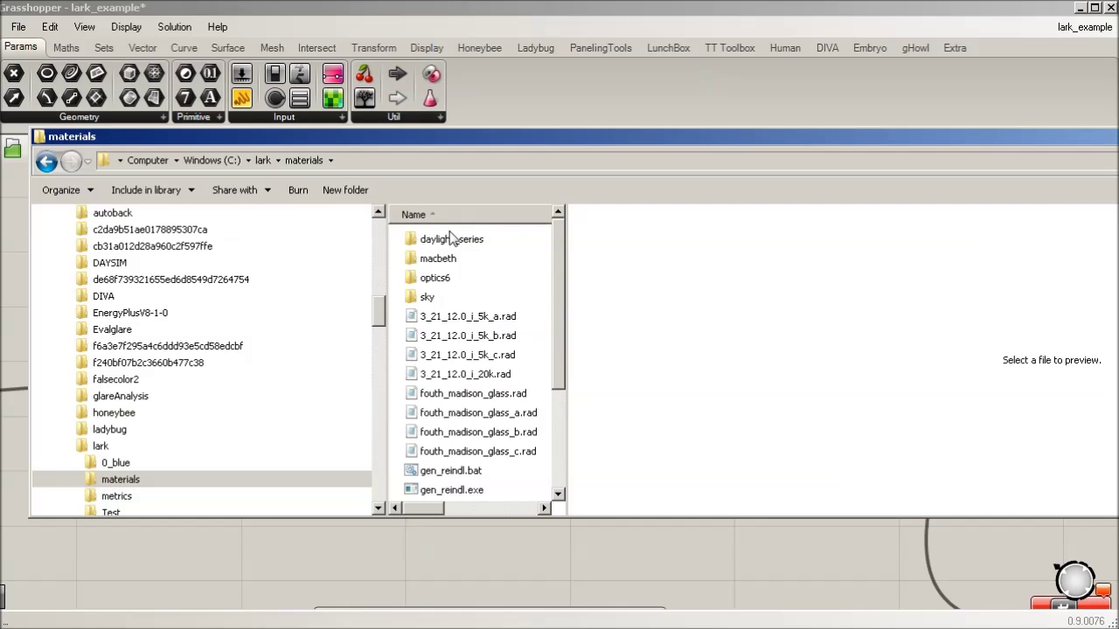
{"action": "left_click", "coordinate": [464, 335]}
{"action": "left_click", "coordinate": [455, 471]}
{"action": "left_click", "coordinate": [458, 491]}
{"action": "scroll", "coordinate": [450, 445], "scroll_direction": "down", "scroll_amount": 1}
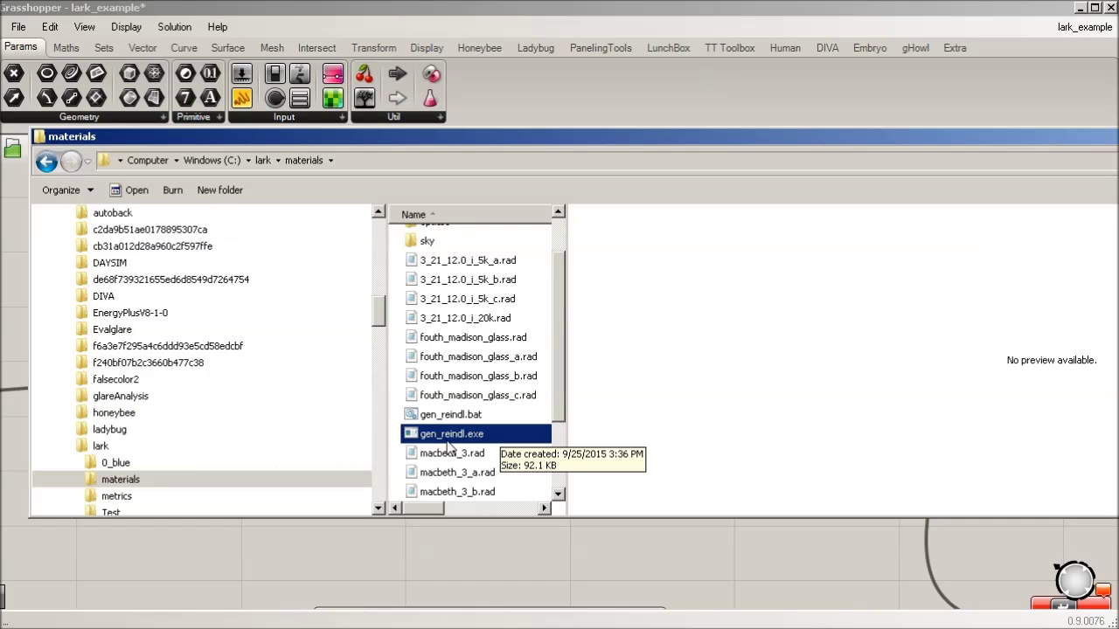
- Go to the C:\DAYSIM\bin folder and locate its copy of gen_reindl.exe
{"action": "left_click", "coordinate": [214, 161]}
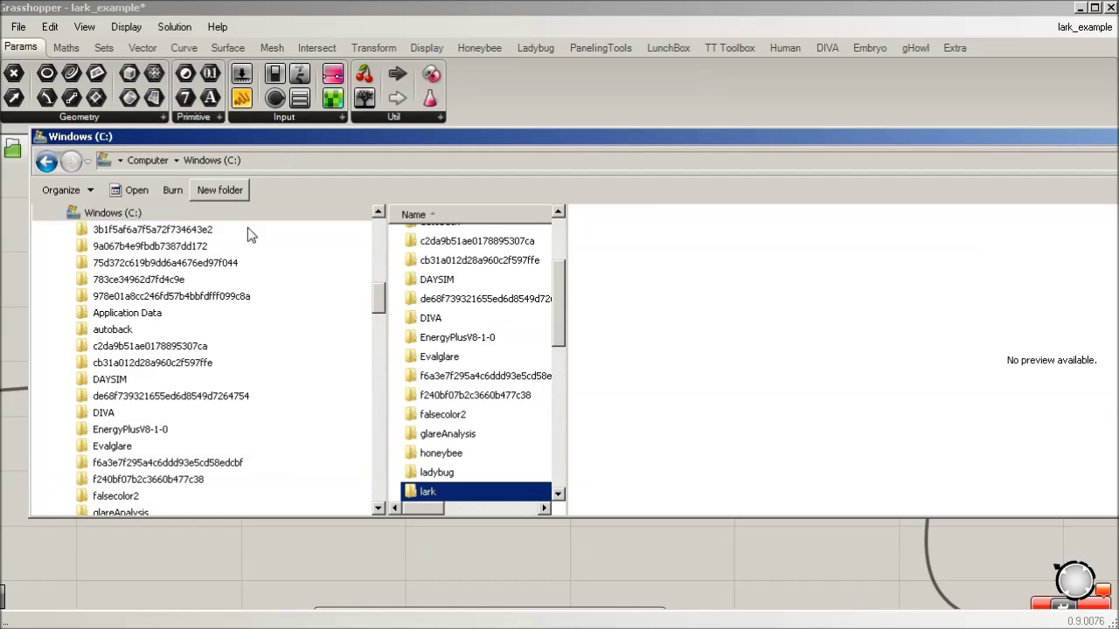
{"action": "double_click", "coordinate": [458, 280]}
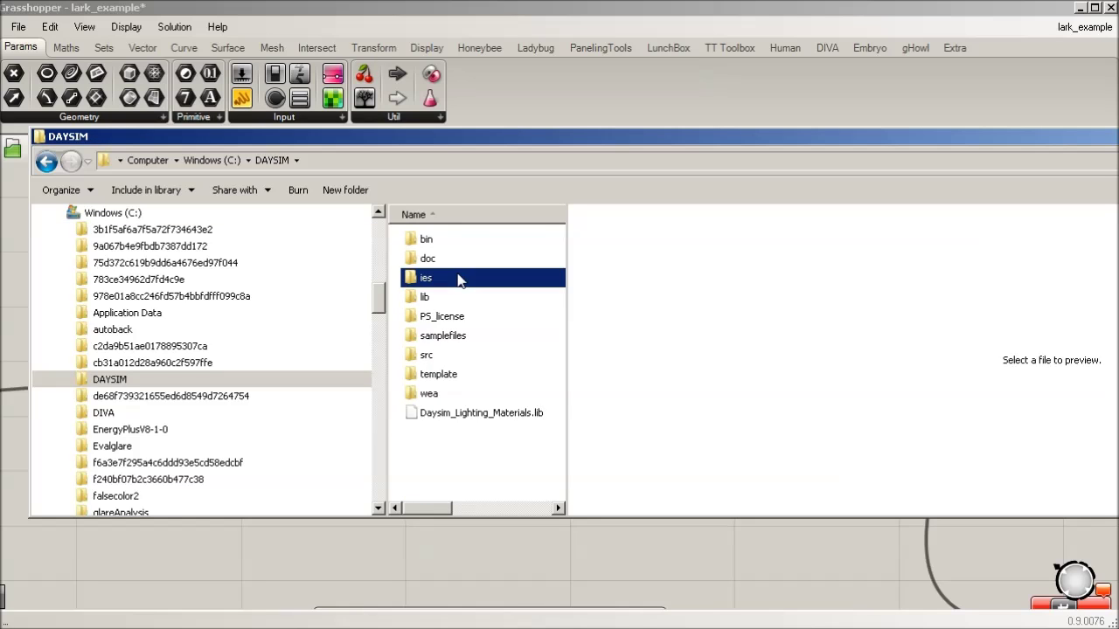
{"action": "double_click", "coordinate": [434, 247]}
{"action": "key", "text": "g"}
{"action": "scroll", "coordinate": [458, 365], "scroll_direction": "down", "scroll_amount": 2}
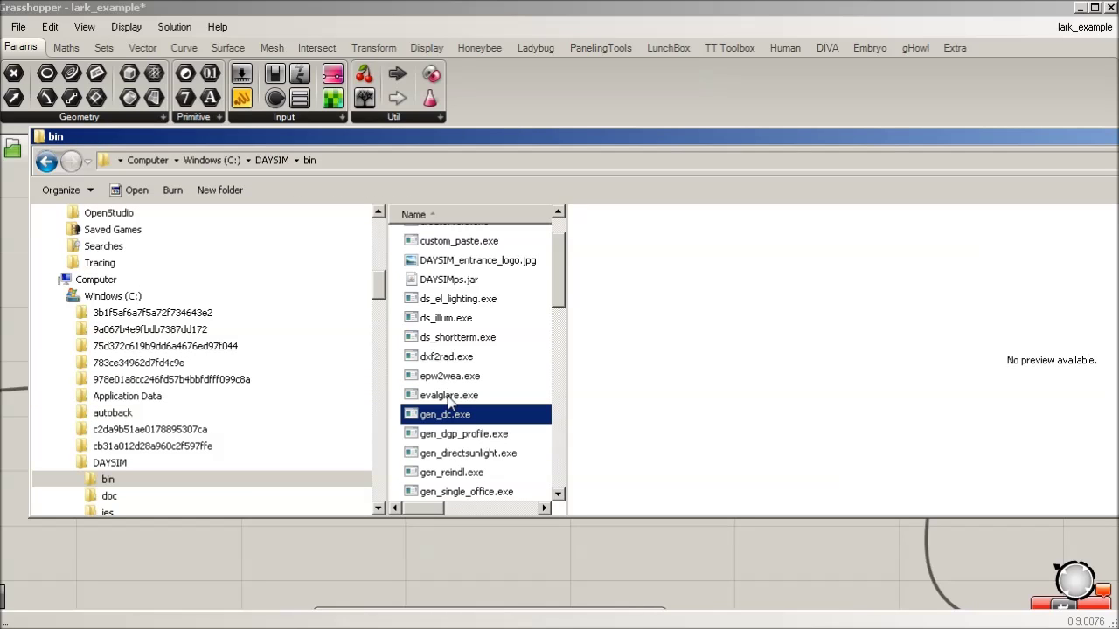
{"action": "left_click", "coordinate": [486, 415]}
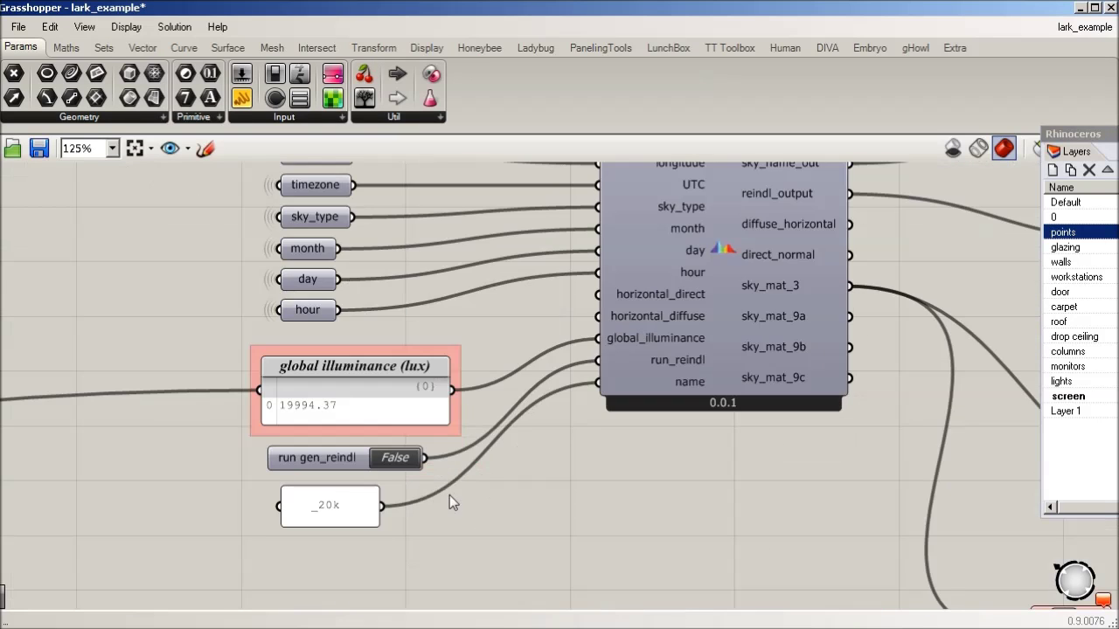
- Set the run gen_reindl toggle feeding the sky component to True
{"action": "left_click_drag", "start_coordinate": [610, 490], "coordinate": [499, 515]}
{"action": "left_click", "coordinate": [297, 490]}
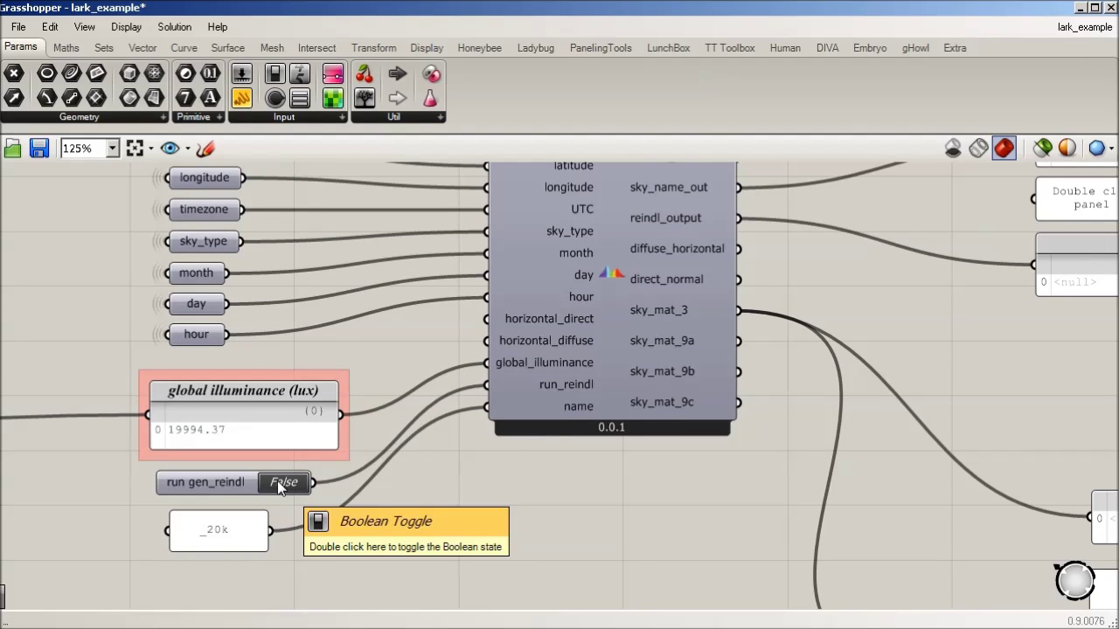
{"action": "scroll", "coordinate": [277, 480], "scroll_direction": "down", "scroll_amount": 2}
{"action": "double_click", "coordinate": [284, 482]}
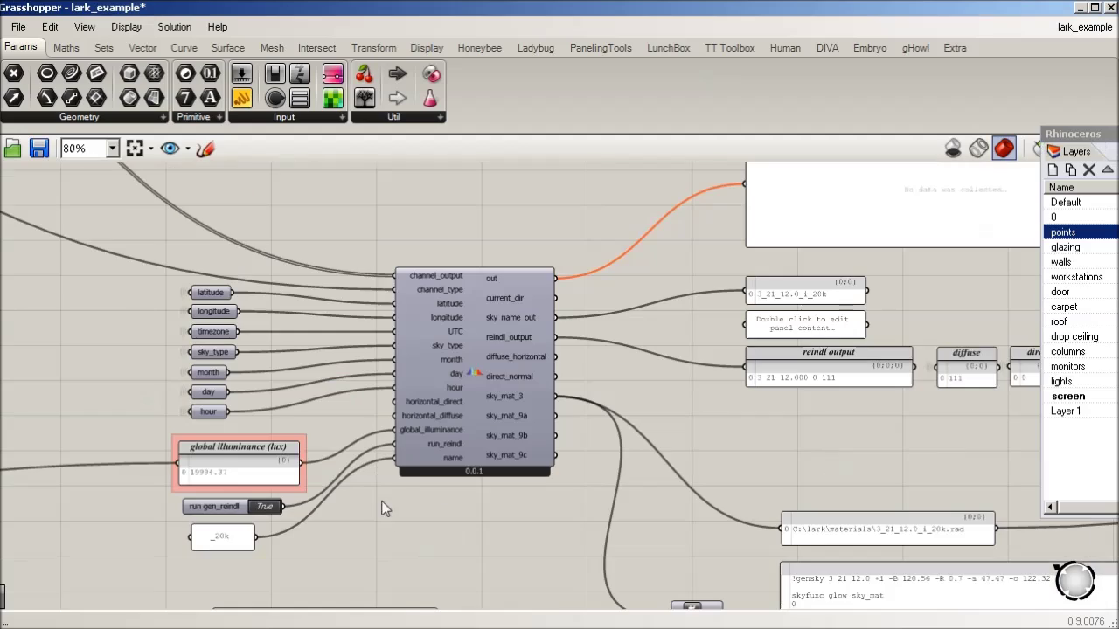
- Review the sky component's outputs in the sky name, reindl output, diffuse, direct and .rad file panels
{"action": "left_click_drag", "start_coordinate": [735, 366], "coordinate": [649, 278]}
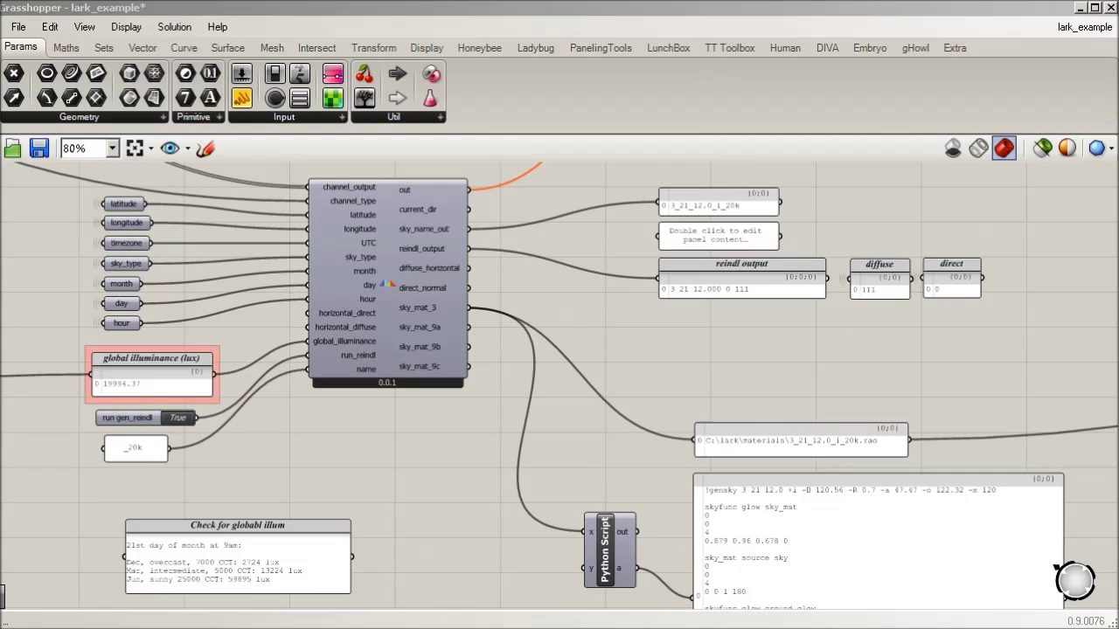
{"action": "scroll", "coordinate": [696, 197], "scroll_direction": "up", "scroll_amount": 2}
{"action": "left_click_drag", "start_coordinate": [489, 208], "coordinate": [493, 251]}
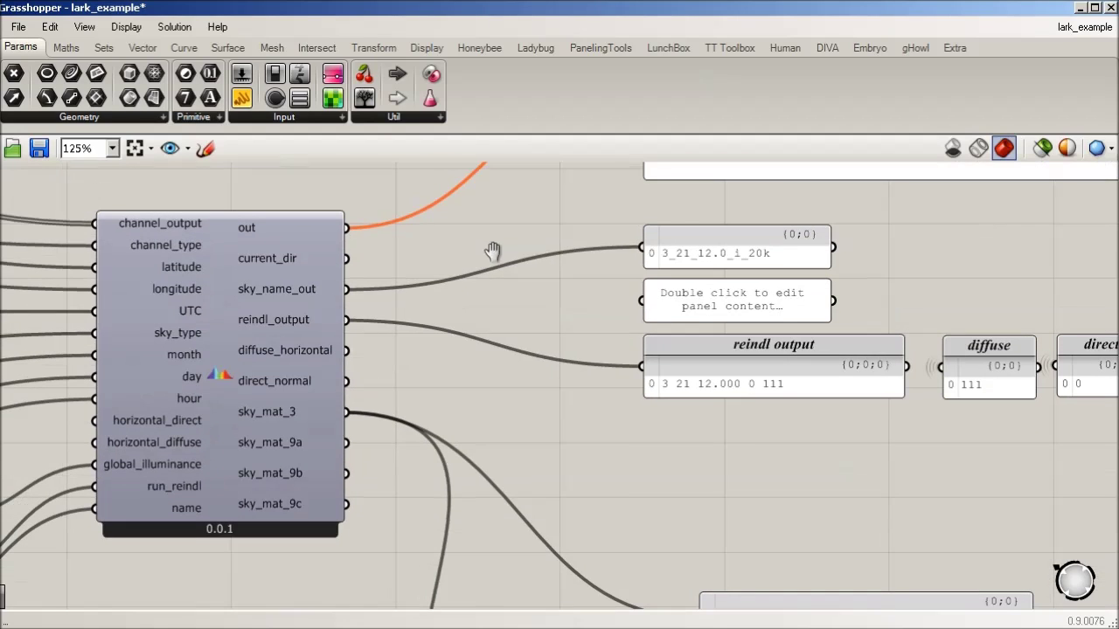
{"action": "right_click", "coordinate": [493, 252]}
{"action": "left_click", "coordinate": [407, 362]}
{"action": "left_click_drag", "start_coordinate": [514, 350], "coordinate": [843, 297]}
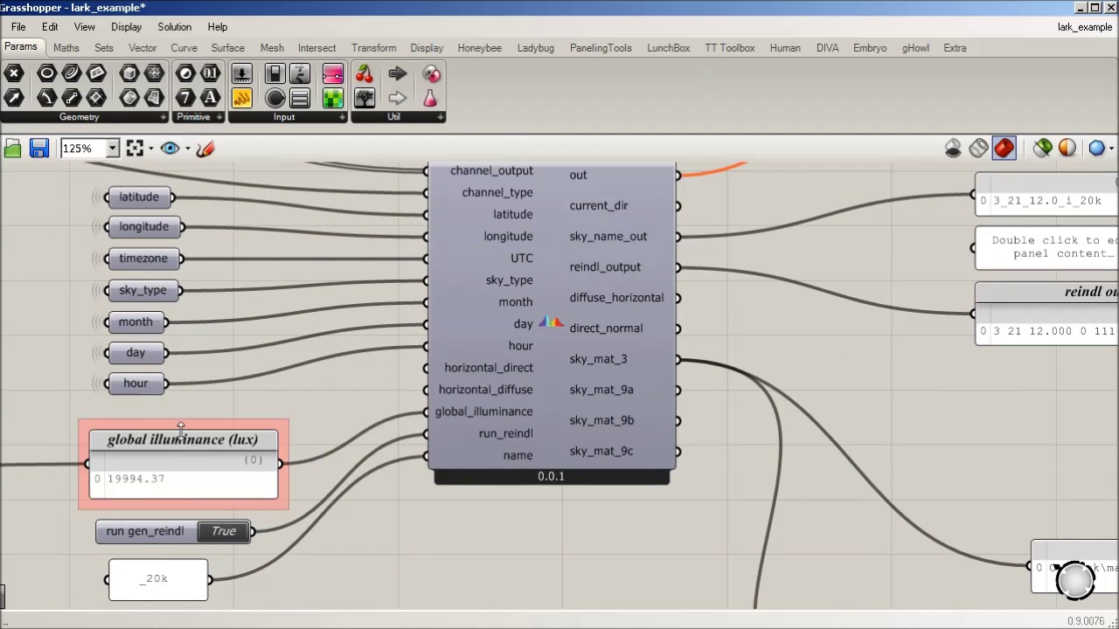
- Go back to the Step 1 material component and check which SPD file the sky data filepath parameter references
{"action": "left_click_drag", "start_coordinate": [373, 341], "coordinate": [456, 473]}
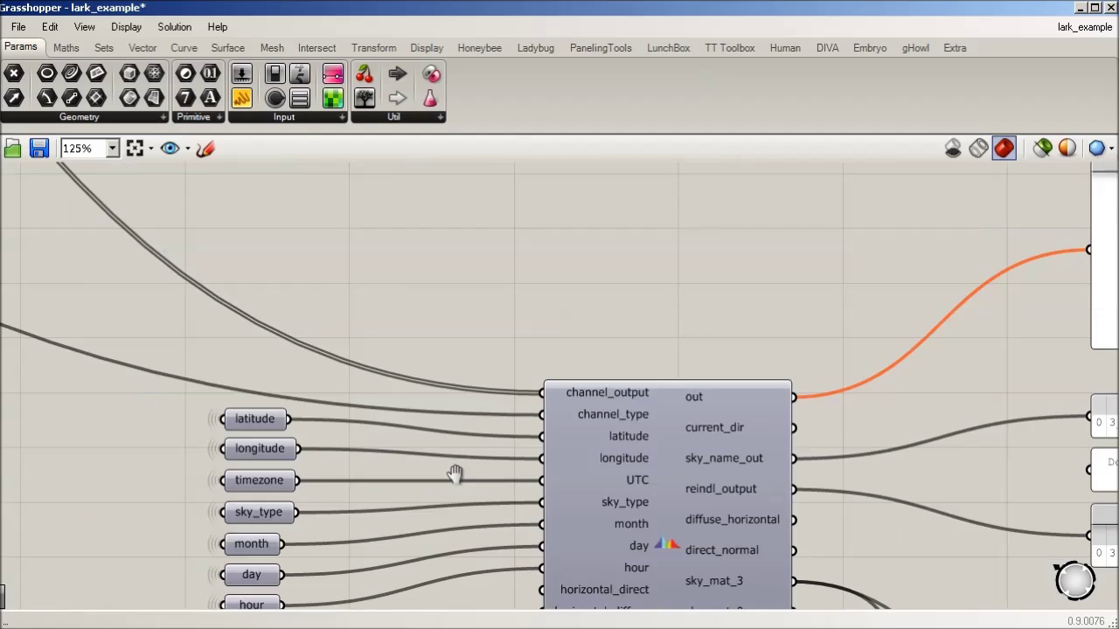
{"action": "scroll", "coordinate": [455, 474], "scroll_direction": "down", "scroll_amount": 2}
{"action": "left_click_drag", "start_coordinate": [251, 366], "coordinate": [573, 480]}
{"action": "scroll", "coordinate": [568, 474], "scroll_direction": "down", "scroll_amount": 3}
{"action": "scroll", "coordinate": [82, 230], "scroll_direction": "up", "scroll_amount": 2}
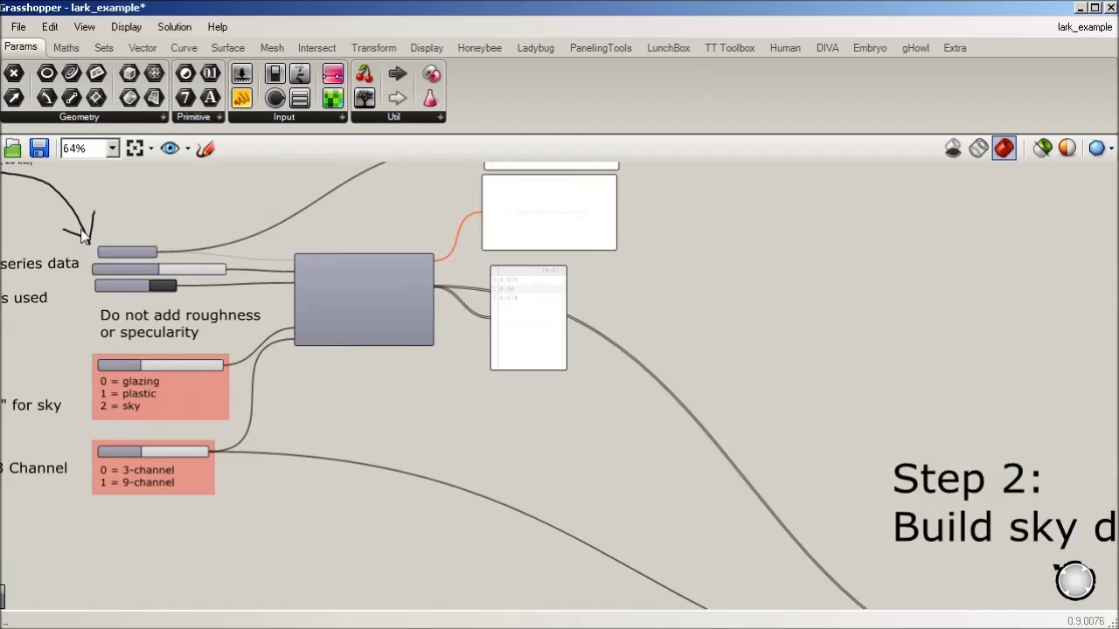
{"action": "scroll", "coordinate": [83, 236], "scroll_direction": "up", "scroll_amount": 2}
{"action": "mouse_move", "coordinate": [166, 271]}
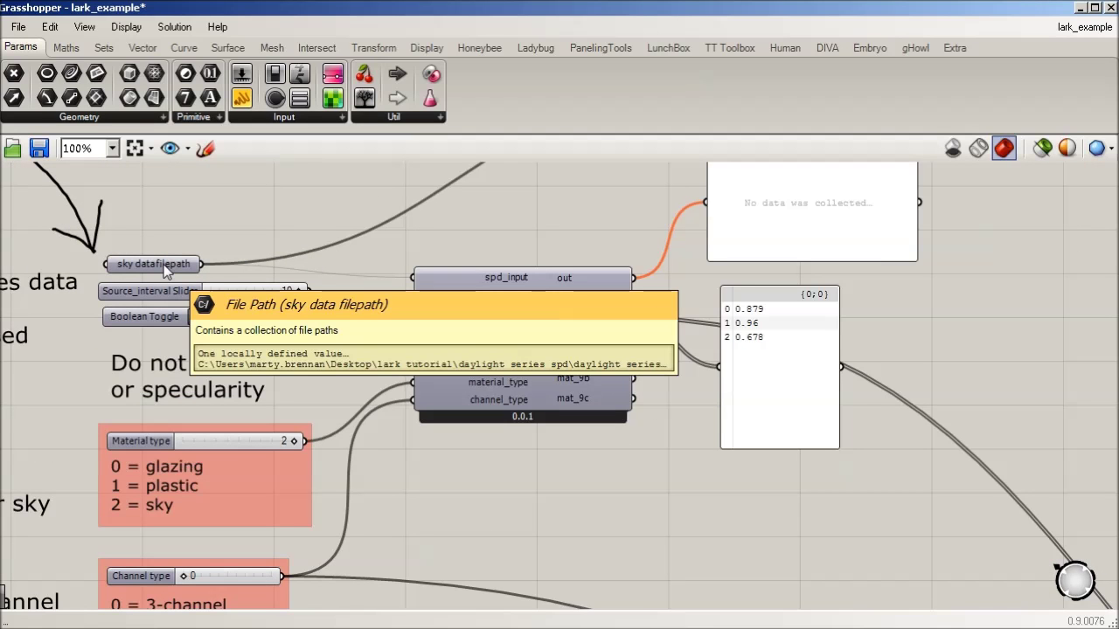
{"action": "left_click_drag", "start_coordinate": [198, 247], "coordinate": [170, 407]}
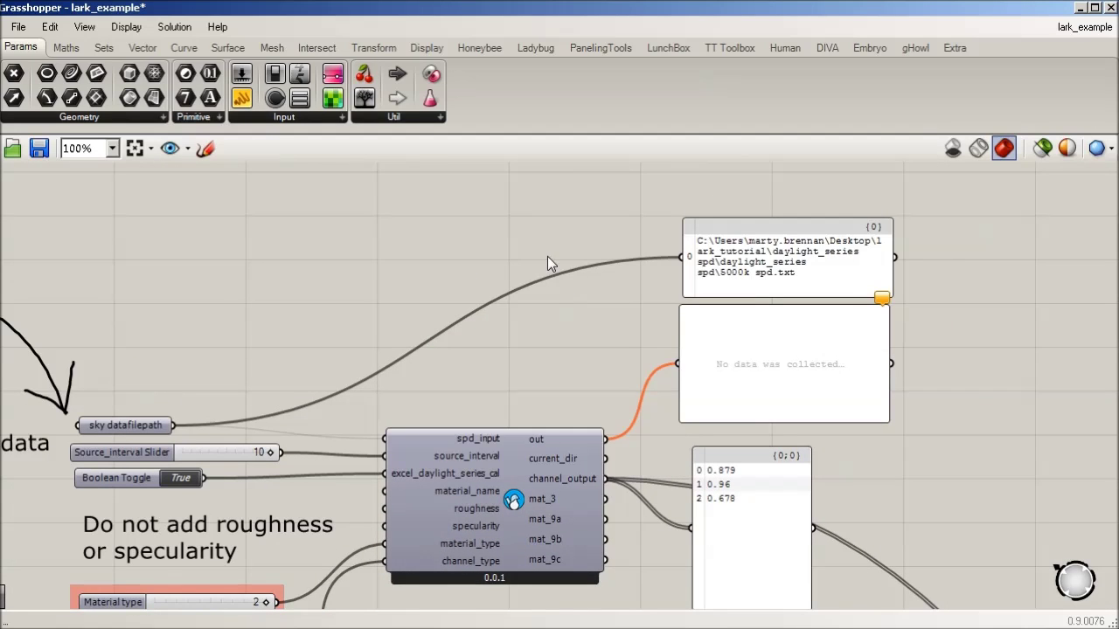
- Change the text of the panel feeding the sky component's name input to _5k
{"action": "scroll", "coordinate": [310, 329], "scroll_direction": "down", "scroll_amount": 1}
{"action": "left_click_drag", "start_coordinate": [311, 330], "coordinate": [317, 174]}
{"action": "left_click_drag", "start_coordinate": [837, 510], "coordinate": [160, 242]}
{"action": "left_click_drag", "start_coordinate": [487, 519], "coordinate": [419, 342]}
{"action": "scroll", "coordinate": [350, 557], "scroll_direction": "up", "scroll_amount": 2}
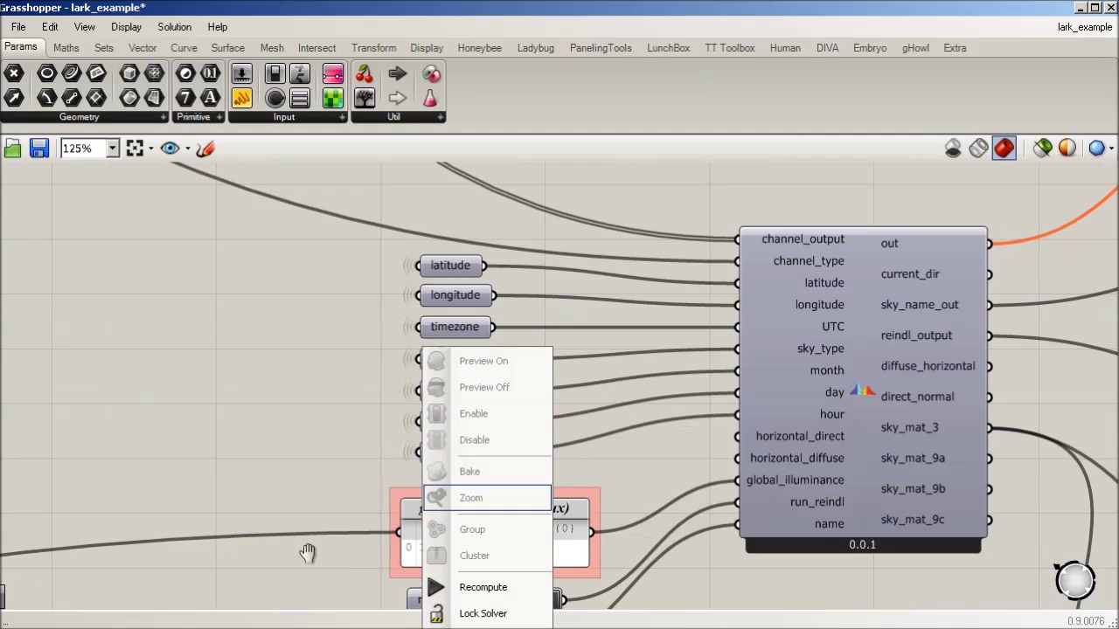
{"action": "scroll", "coordinate": [299, 397], "scroll_direction": "down", "scroll_amount": 1}
{"action": "left_click_drag", "start_coordinate": [299, 398], "coordinate": [281, 329]}
{"action": "scroll", "coordinate": [419, 534], "scroll_direction": "up", "scroll_amount": 1}
{"action": "double_click", "coordinate": [419, 535]}
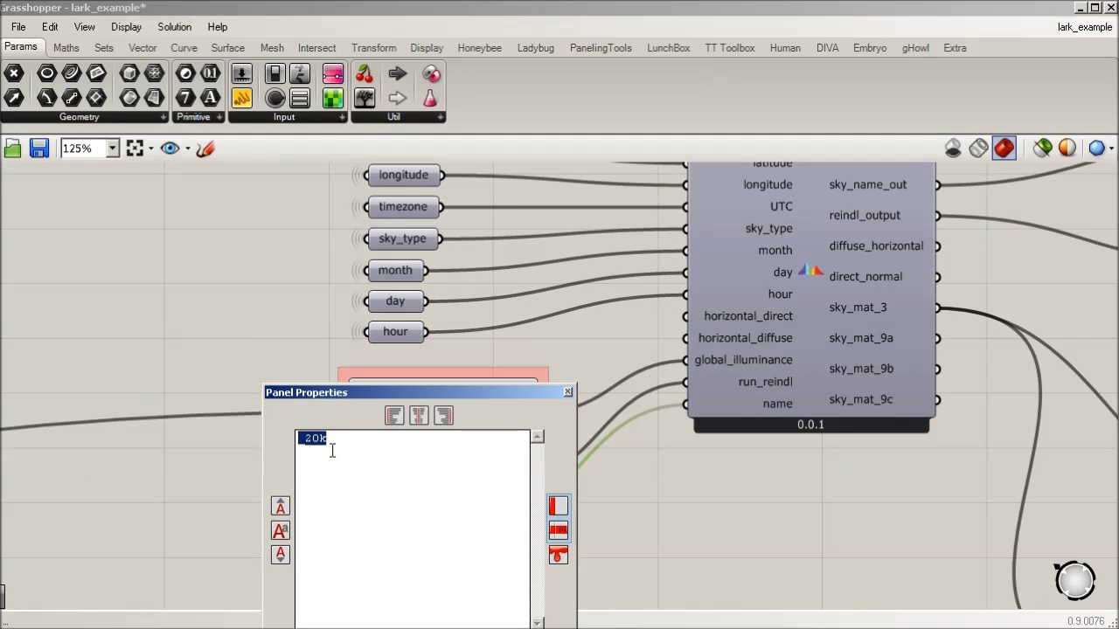
{"action": "left_click", "coordinate": [314, 442]}
{"action": "key", "text": "BackSpace"}
{"action": "type", "text": "5"}
{"action": "key", "text": "Delete"}
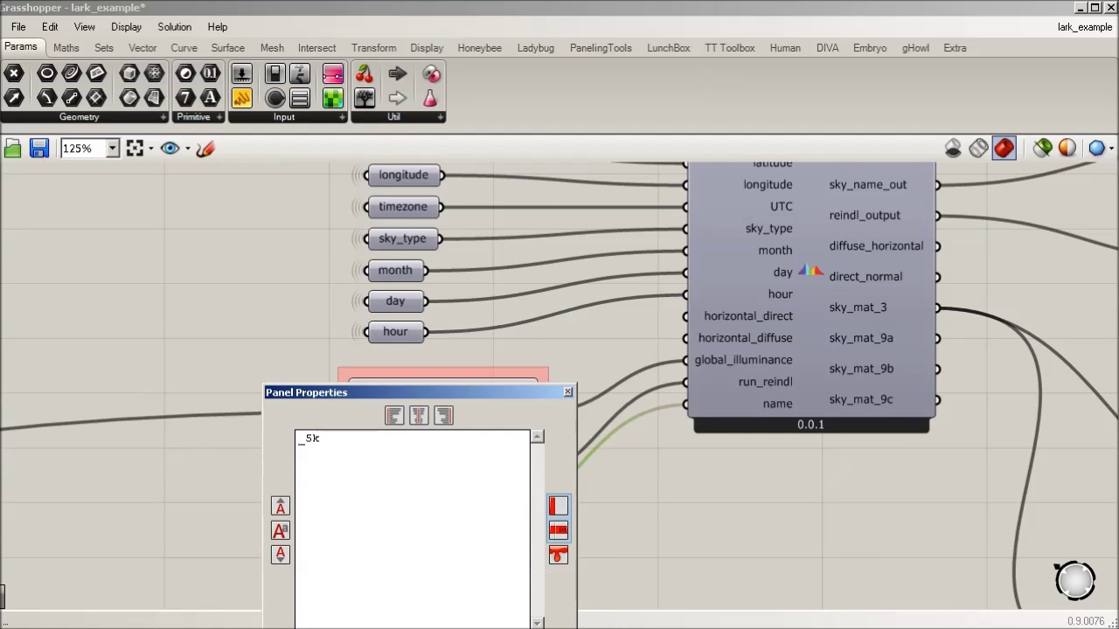
{"action": "left_click", "coordinate": [542, 628]}
- Check the updated sky name in the panel connected to sky_name_out
{"action": "left_click_drag", "start_coordinate": [640, 547], "coordinate": [341, 528]}
{"action": "right_click", "coordinate": [341, 528]}
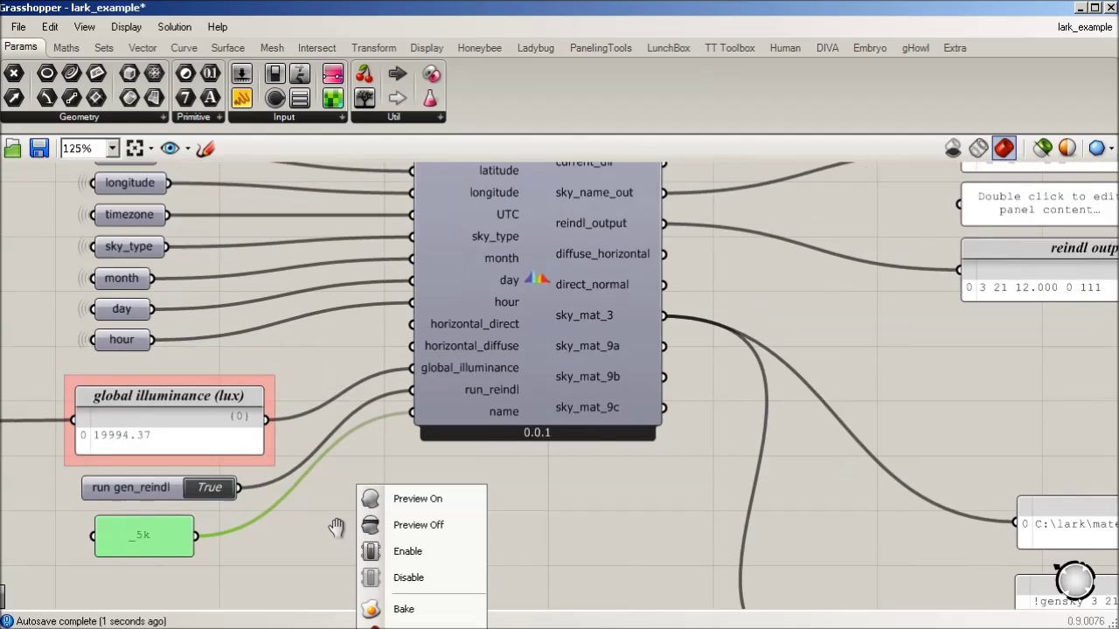
{"action": "scroll", "coordinate": [340, 528], "scroll_direction": "down", "scroll_amount": 1}
{"action": "left_click", "coordinate": [894, 403]}
{"action": "scroll", "coordinate": [893, 402], "scroll_direction": "up", "scroll_amount": 2}
{"action": "right_click", "coordinate": [885, 399]}
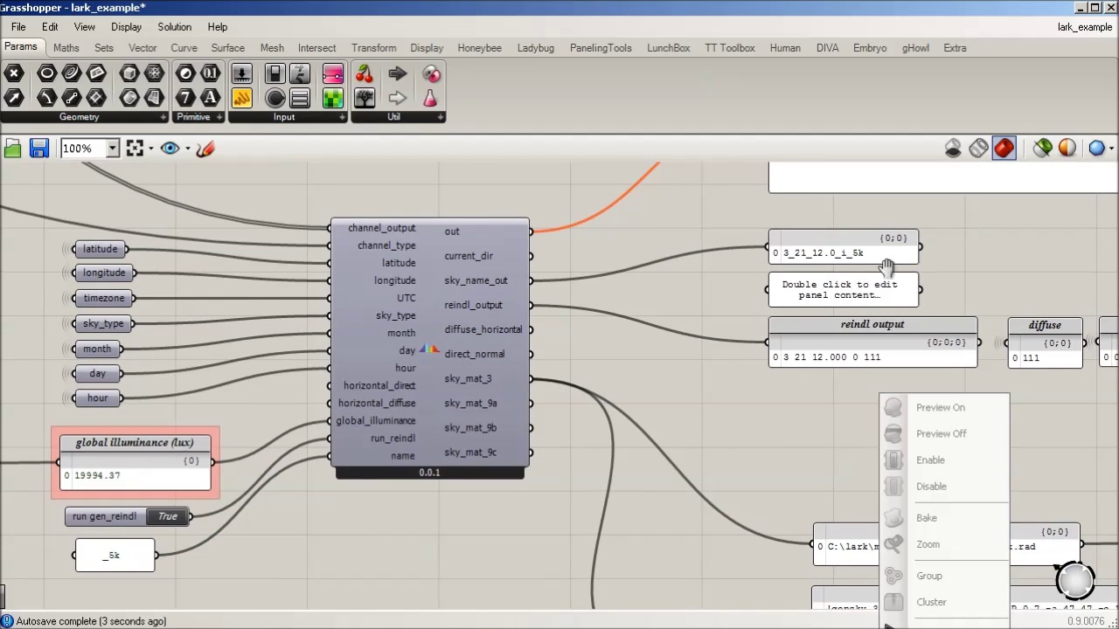
{"action": "left_click", "coordinate": [964, 264]}
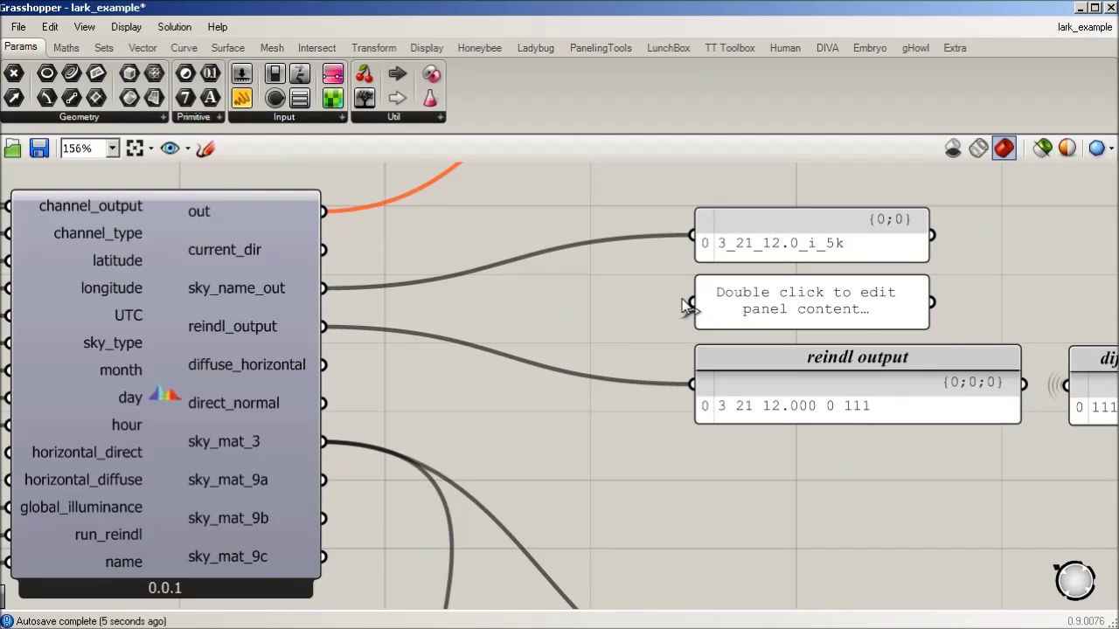
- Read the reindl output panel and compare its values with the diffuse and direct panels
{"action": "left_click_drag", "start_coordinate": [588, 266], "coordinate": [428, 212]}
{"action": "right_click", "coordinate": [429, 212]}
{"action": "left_click", "coordinate": [683, 389]}
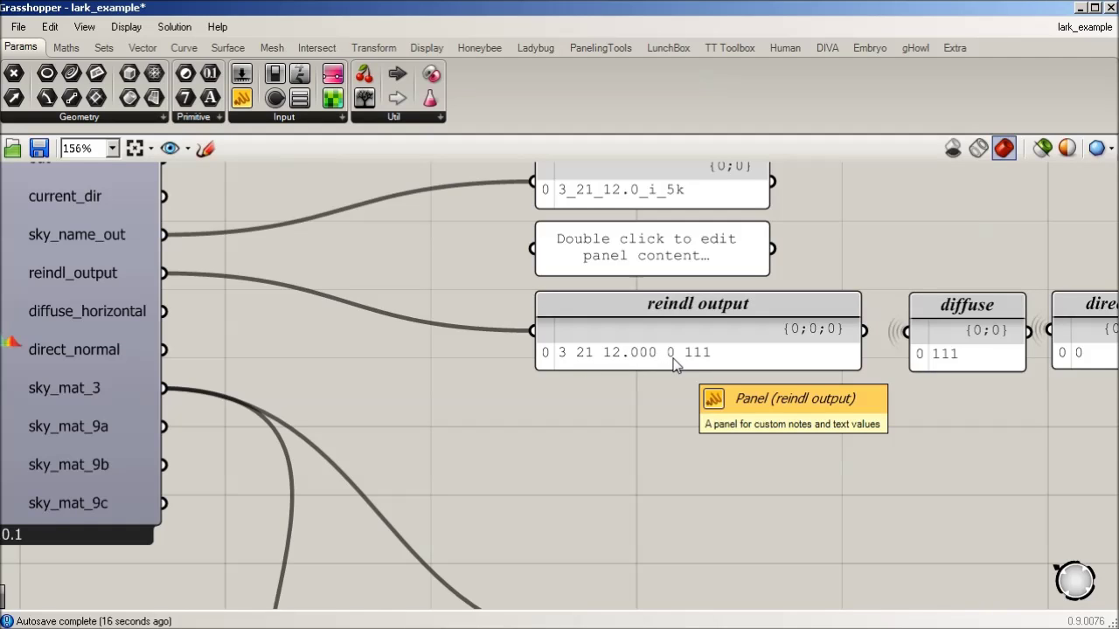
{"action": "left_click_drag", "start_coordinate": [790, 429], "coordinate": [727, 438]}
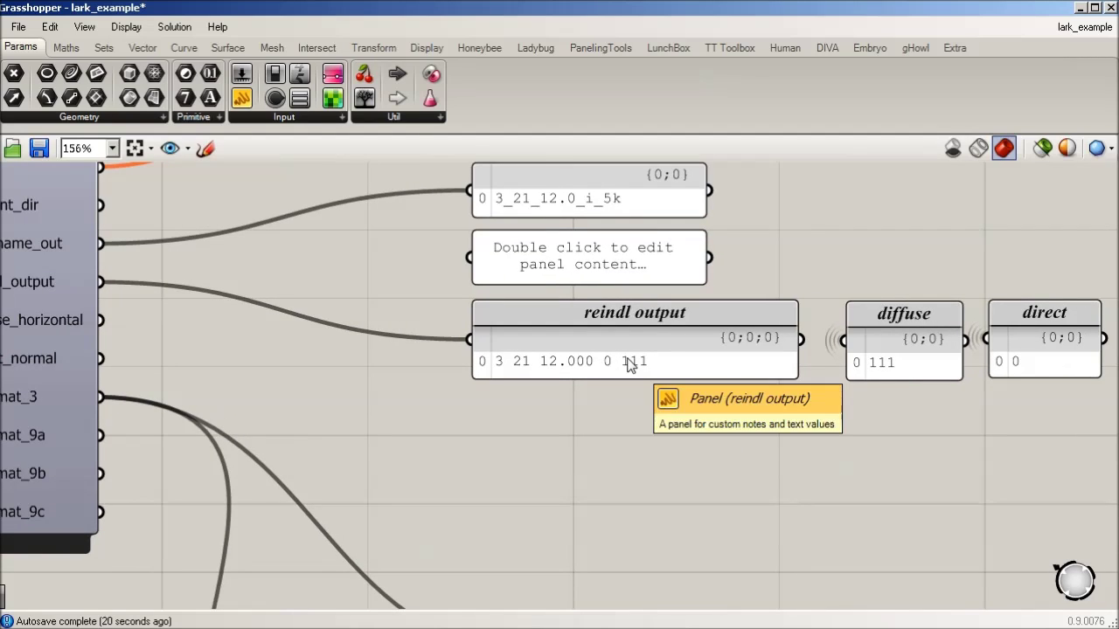
{"action": "left_click", "coordinate": [874, 361]}
{"action": "left_click", "coordinate": [1010, 354]}
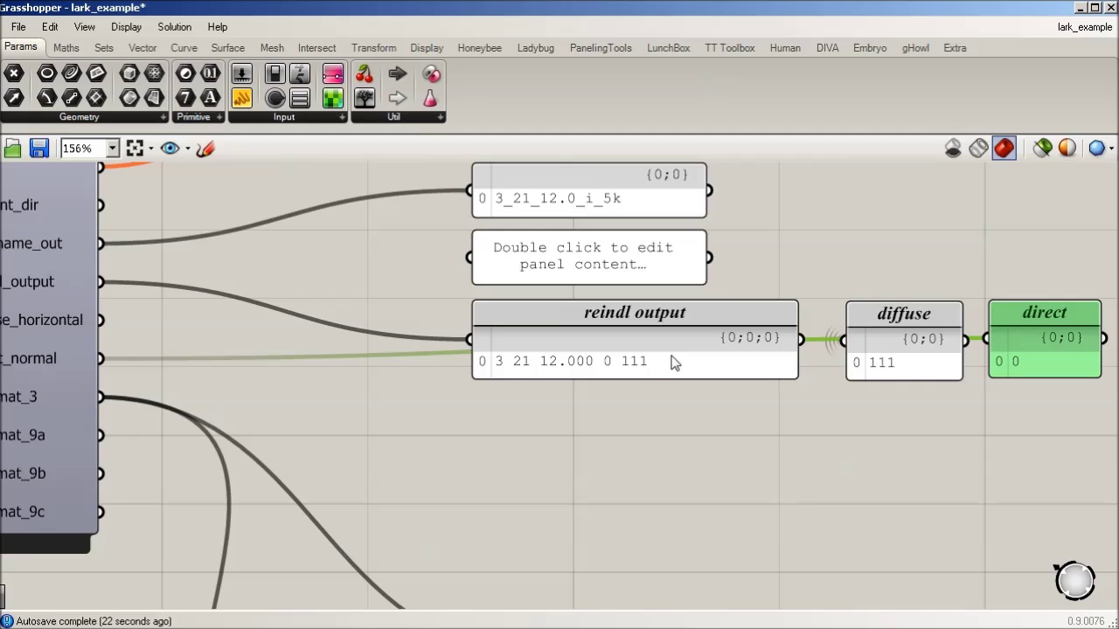
- Examine the .rad file path from sky_mat_3 and the gensky sky definition text from the Python Script
{"action": "scroll", "coordinate": [674, 362], "scroll_direction": "down", "scroll_amount": 4}
{"action": "left_click_drag", "start_coordinate": [708, 401], "coordinate": [681, 231]}
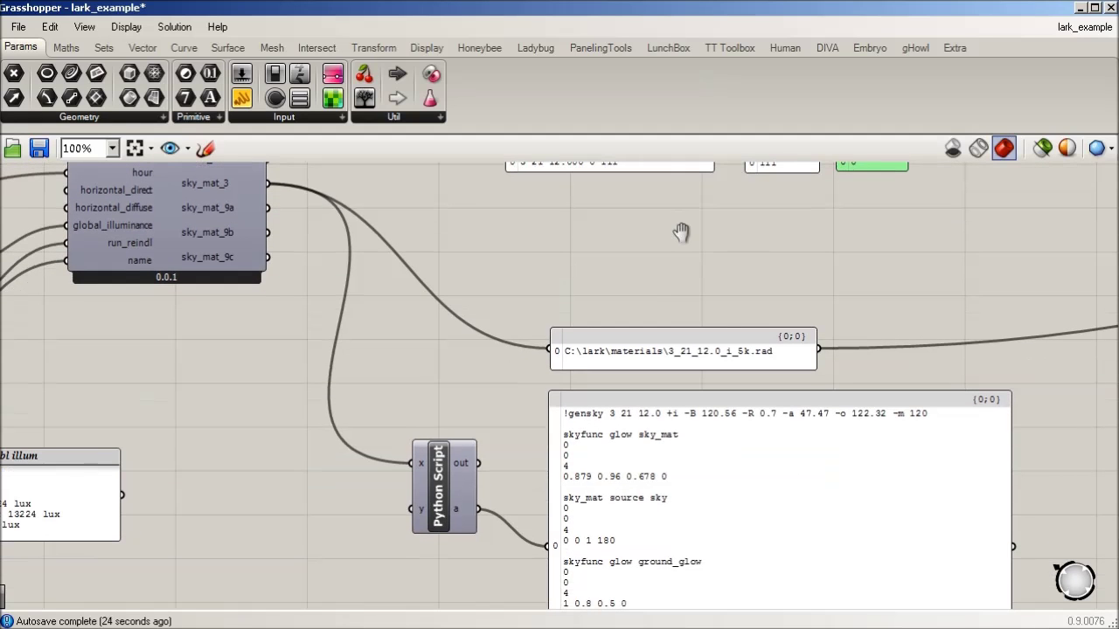
{"action": "left_click_drag", "start_coordinate": [601, 287], "coordinate": [622, 315]}
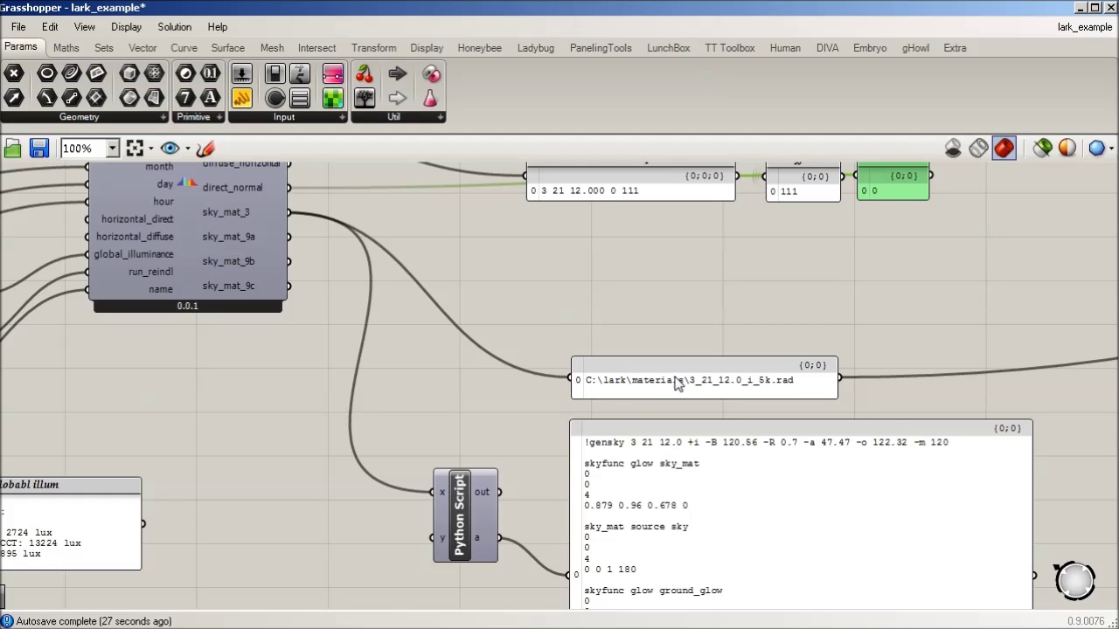
{"action": "left_click_drag", "start_coordinate": [743, 325], "coordinate": [742, 261]}
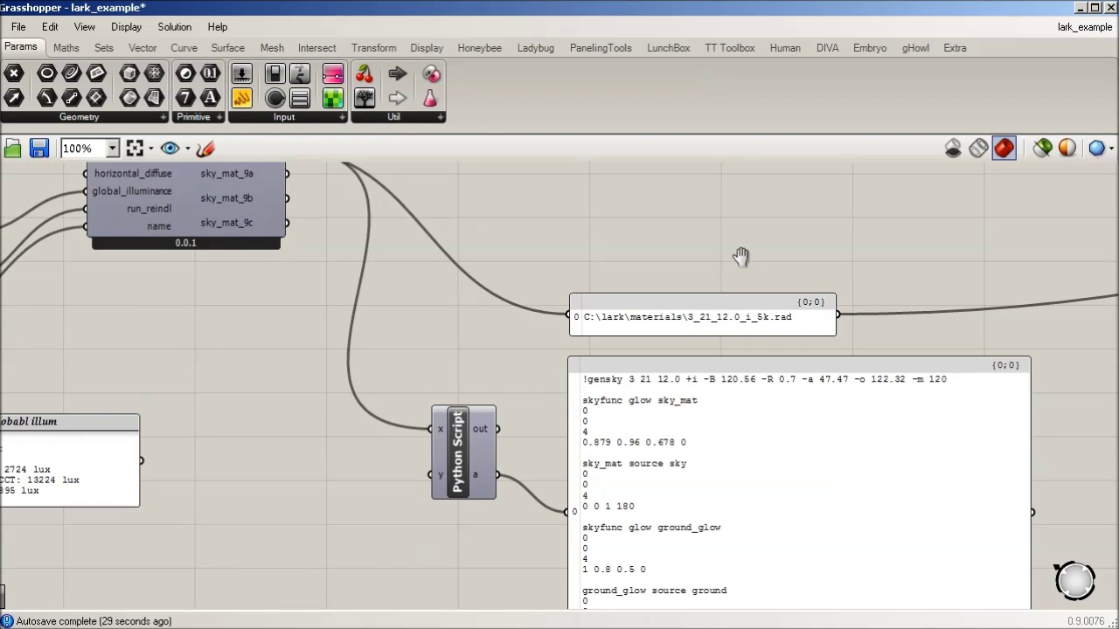
{"action": "left_click_drag", "start_coordinate": [753, 498], "coordinate": [671, 394]}
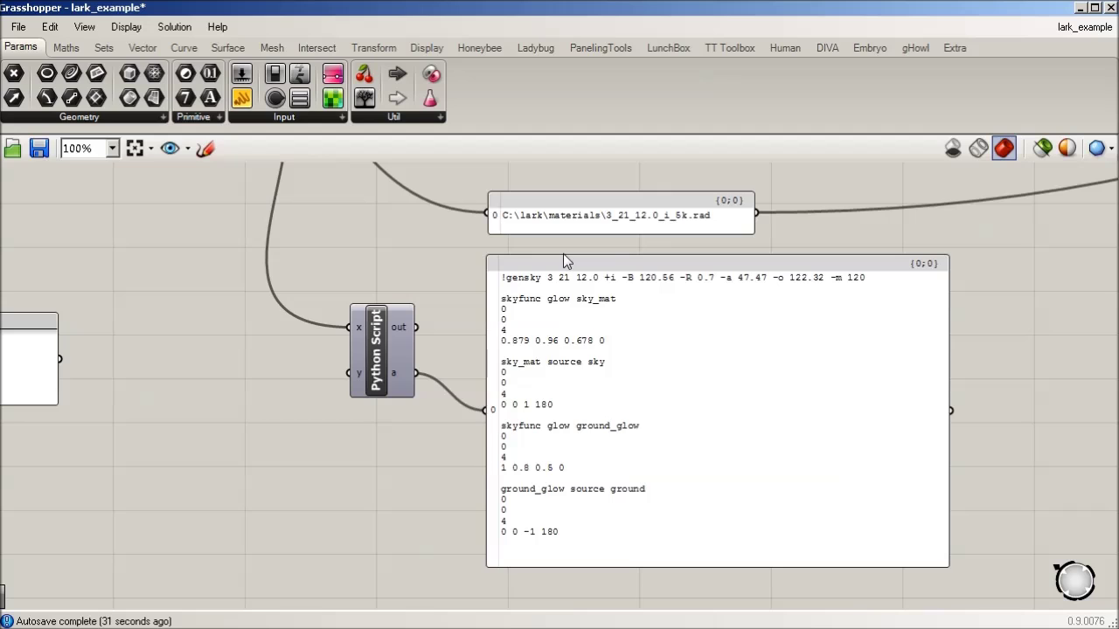
{"action": "scroll", "coordinate": [611, 313], "scroll_direction": "up", "scroll_amount": 1}
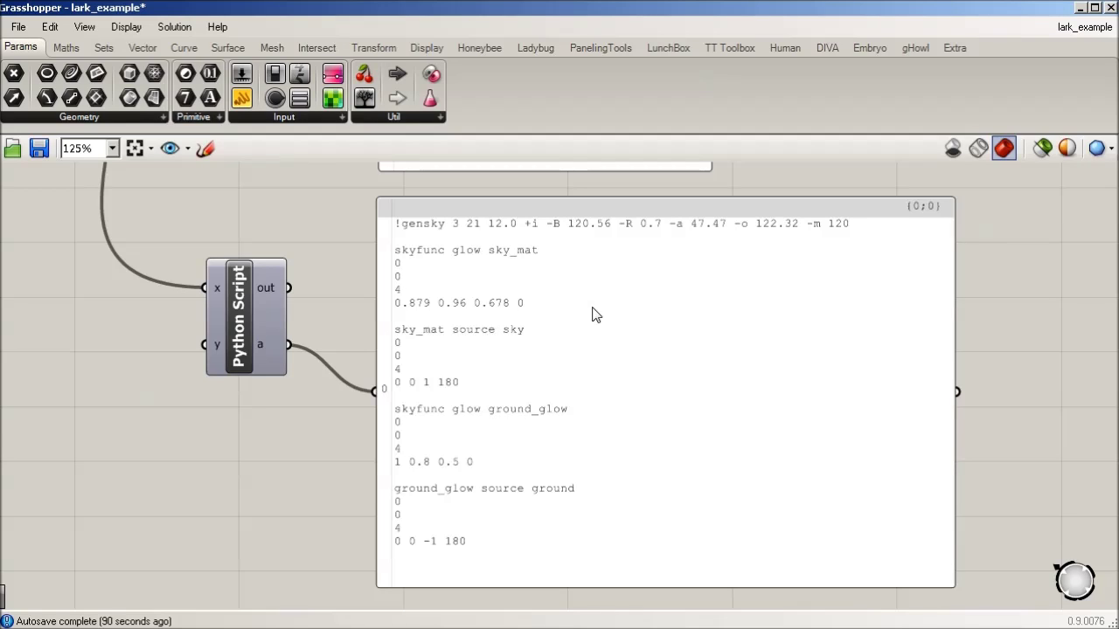
{"action": "left_click", "coordinate": [633, 290]}
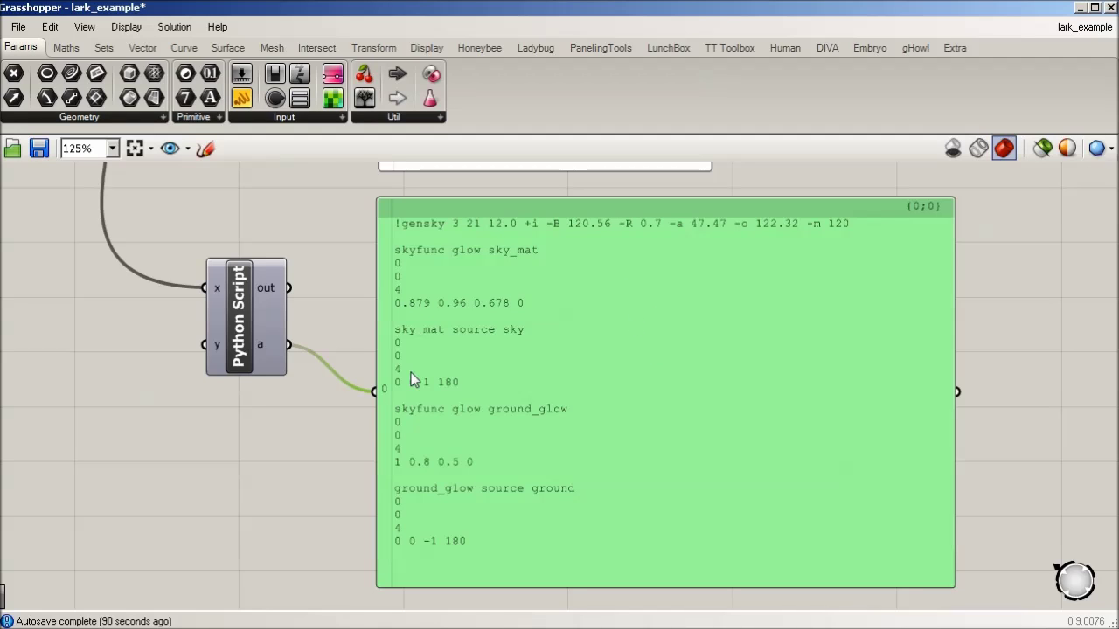
- Deselect the sky definition text panel and look over the whole Step 1 and Step 2 layout
{"action": "scroll", "coordinate": [568, 388], "scroll_direction": "down", "scroll_amount": 5}
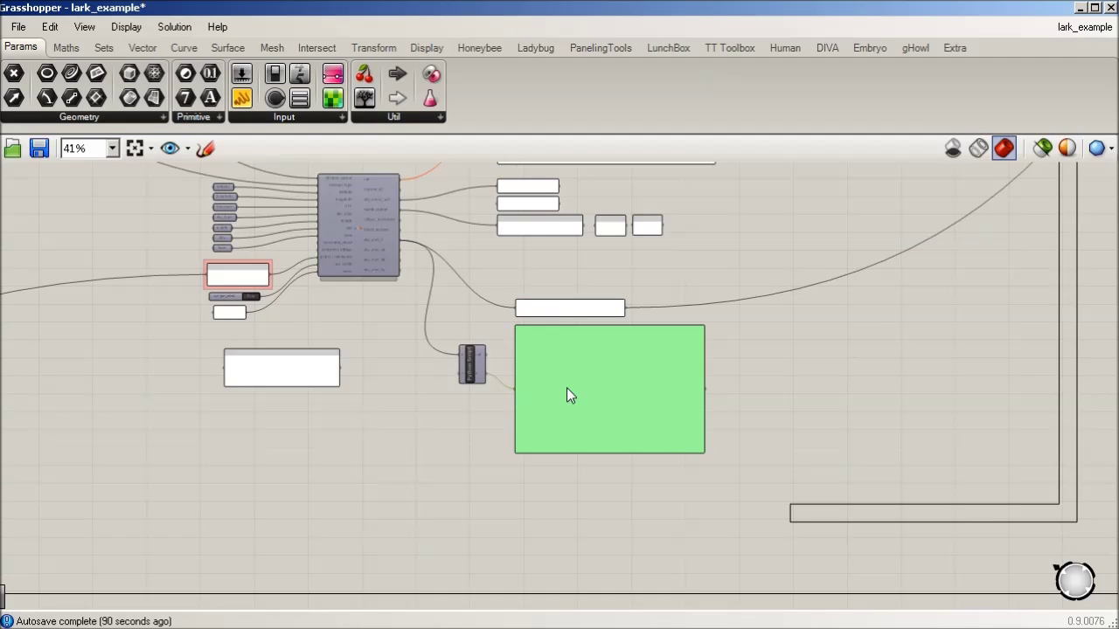
{"action": "left_click", "coordinate": [844, 348]}
{"action": "left_click_drag", "start_coordinate": [844, 348], "coordinate": [734, 445]}
{"action": "scroll", "coordinate": [624, 498], "scroll_direction": "down", "scroll_amount": 4}
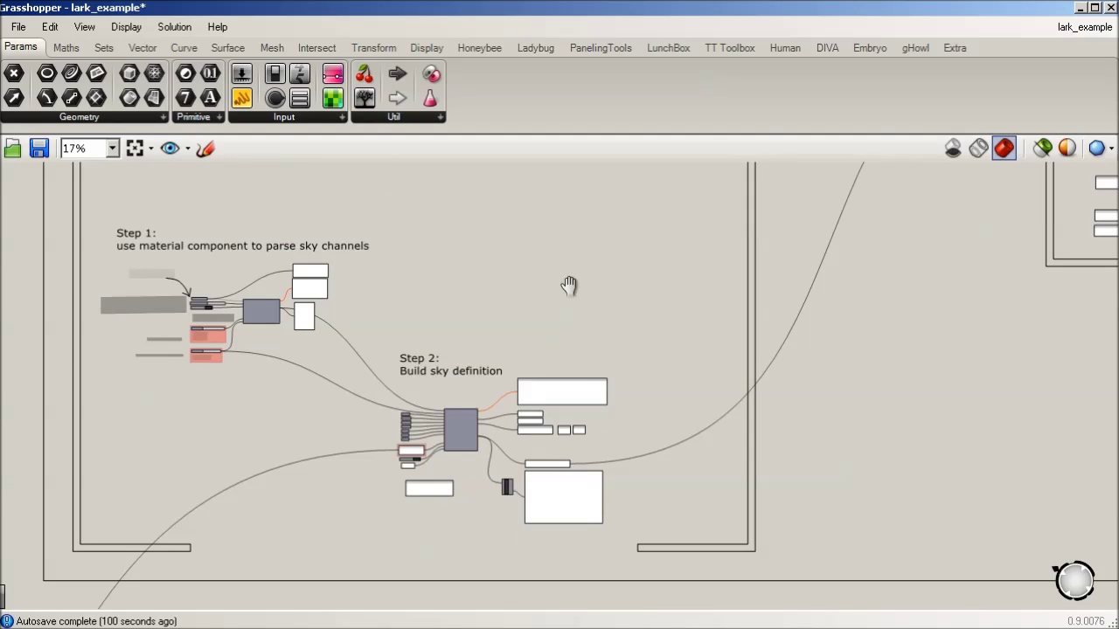